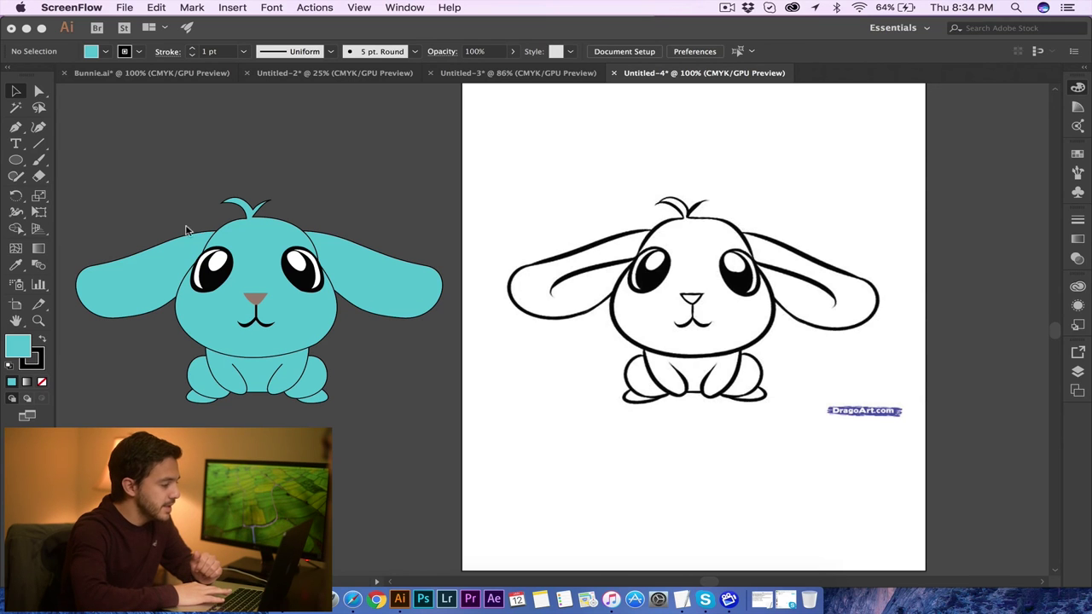
Activate Illustrator, then marquee-select and deselect the turquoise bunny.
click(194, 190)
drag(155, 205, 429, 434)
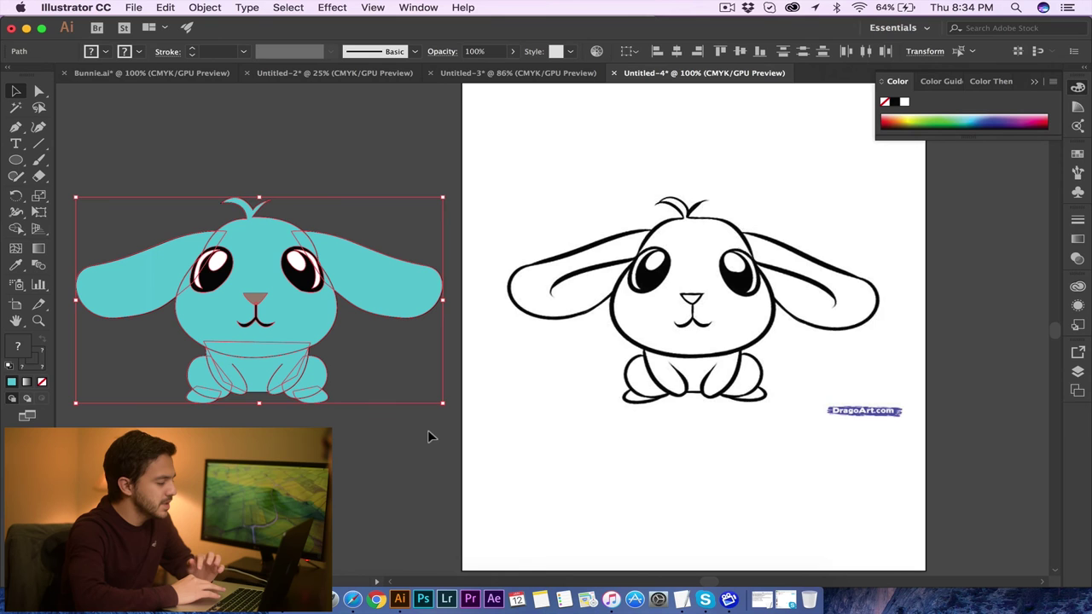
click(419, 440)
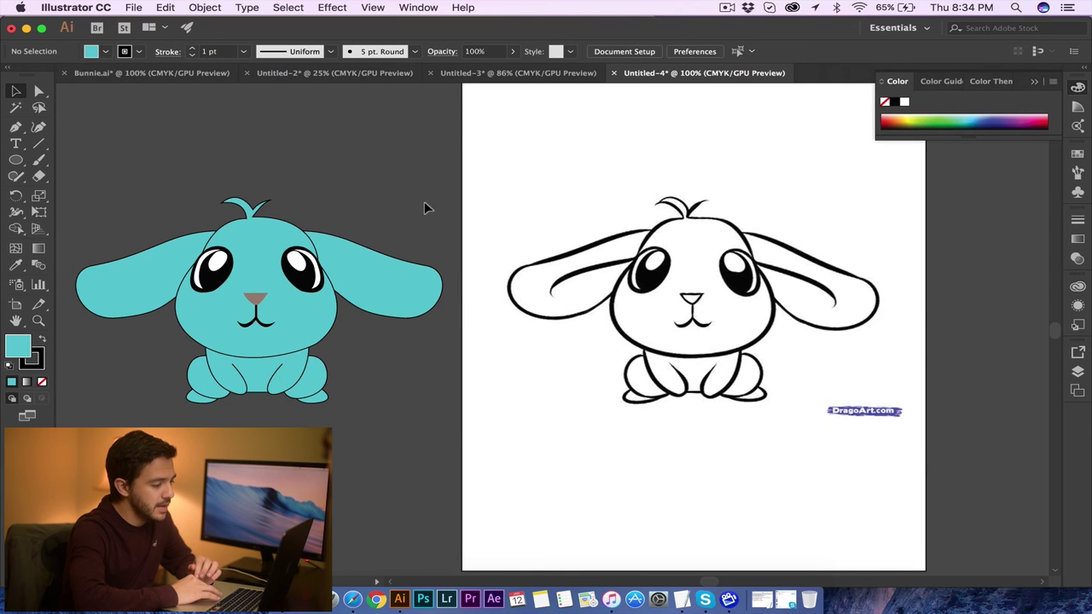
scroll(424, 202, right, 2)
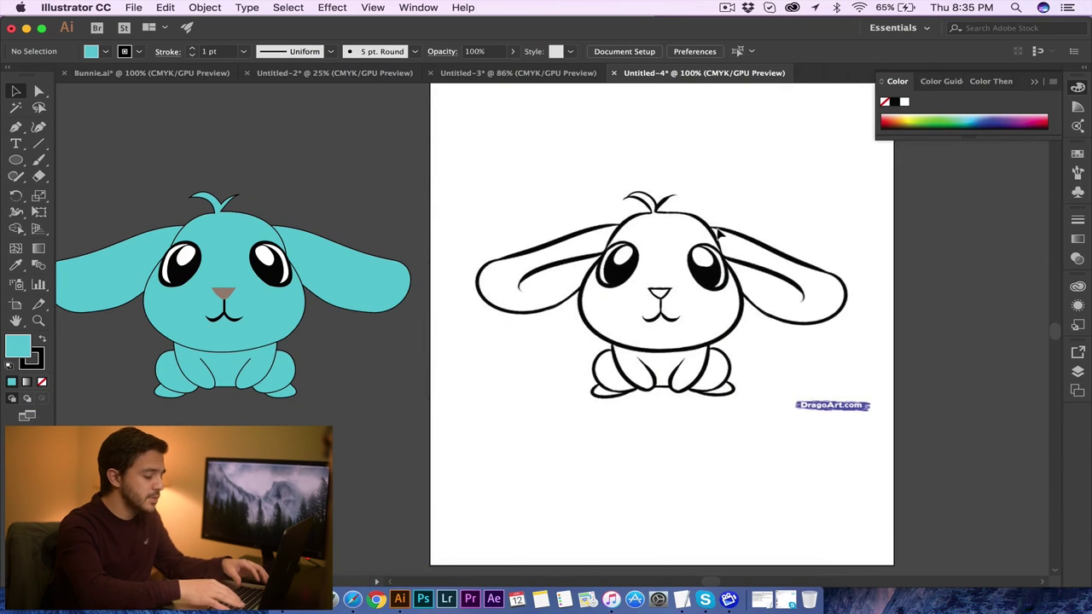
Zoom the reference bunny to 200% and choose the Pen tool.
key(super+equal)
scroll(719, 234, right, 5)
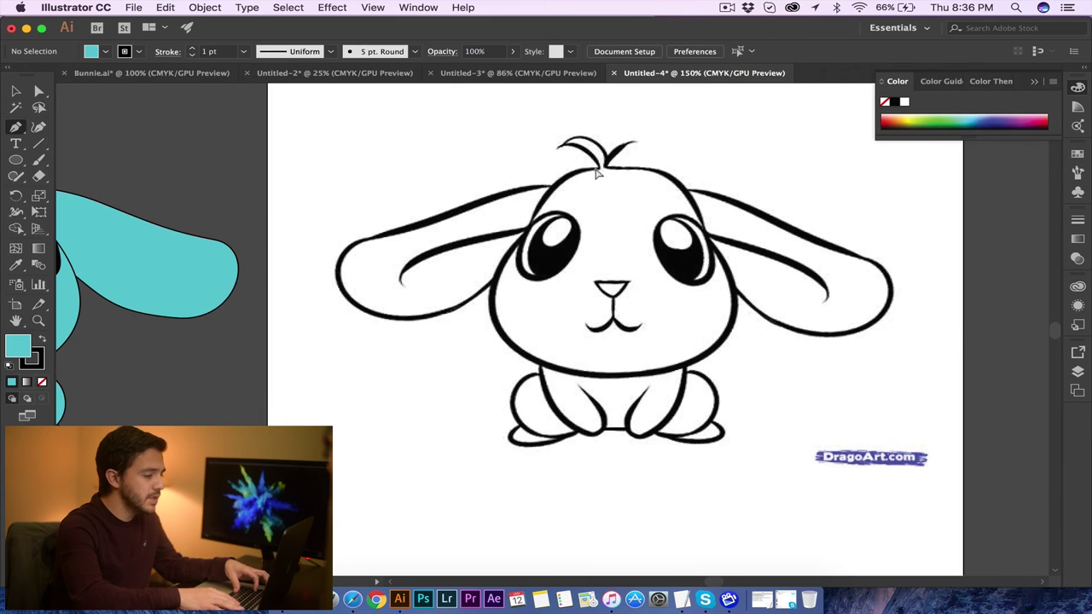
key(super+equal)
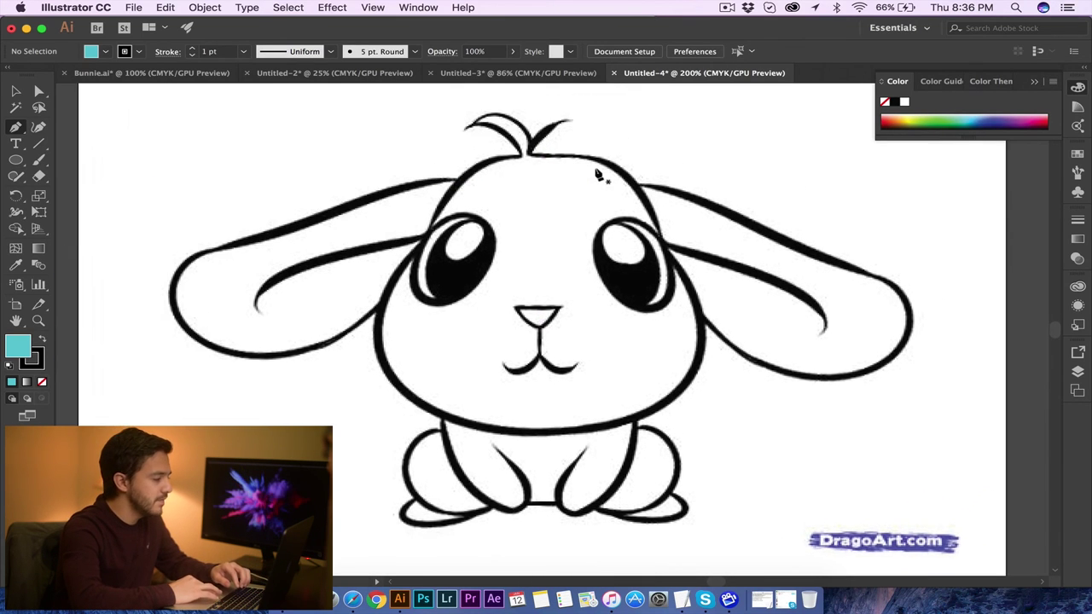
drag(15, 127, 51, 127)
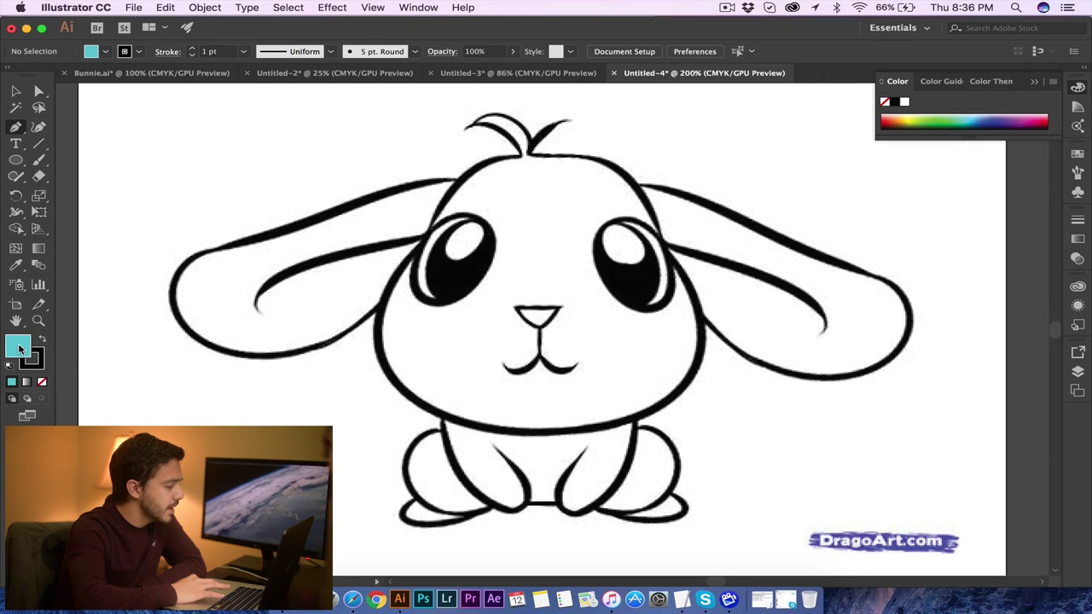
Draw a four-corner teal rectangle with the Pen tool and widen it by moving its left edge outward.
click(124, 139)
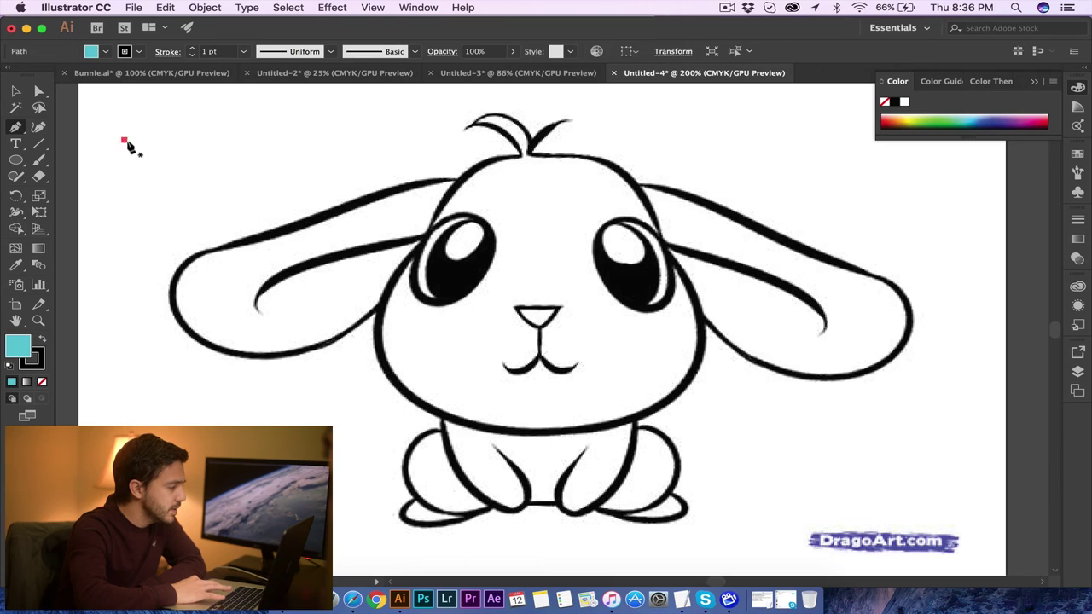
click(124, 213)
click(182, 214)
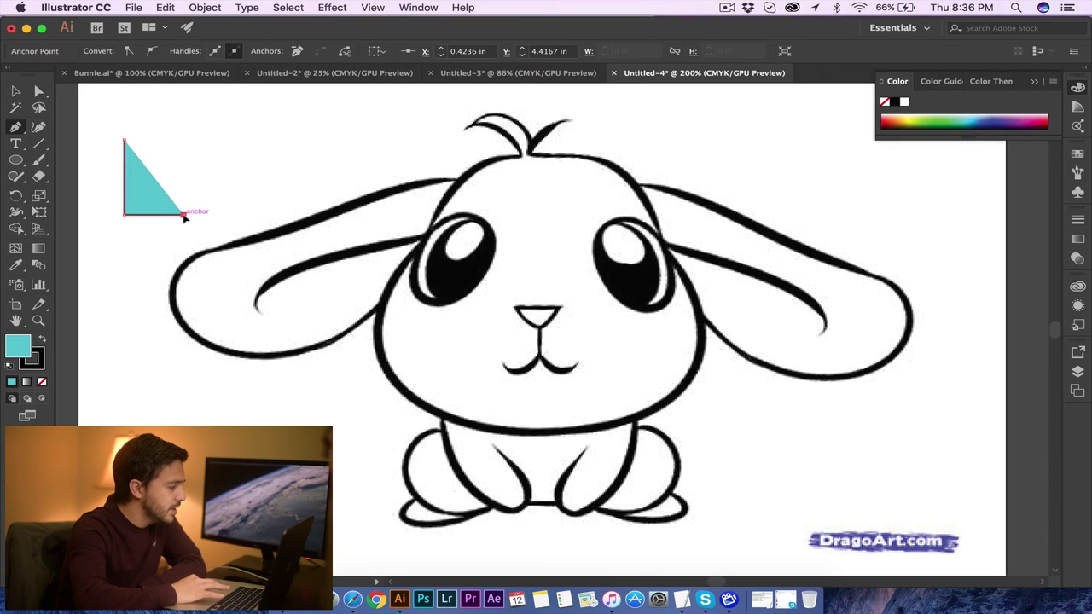
click(183, 140)
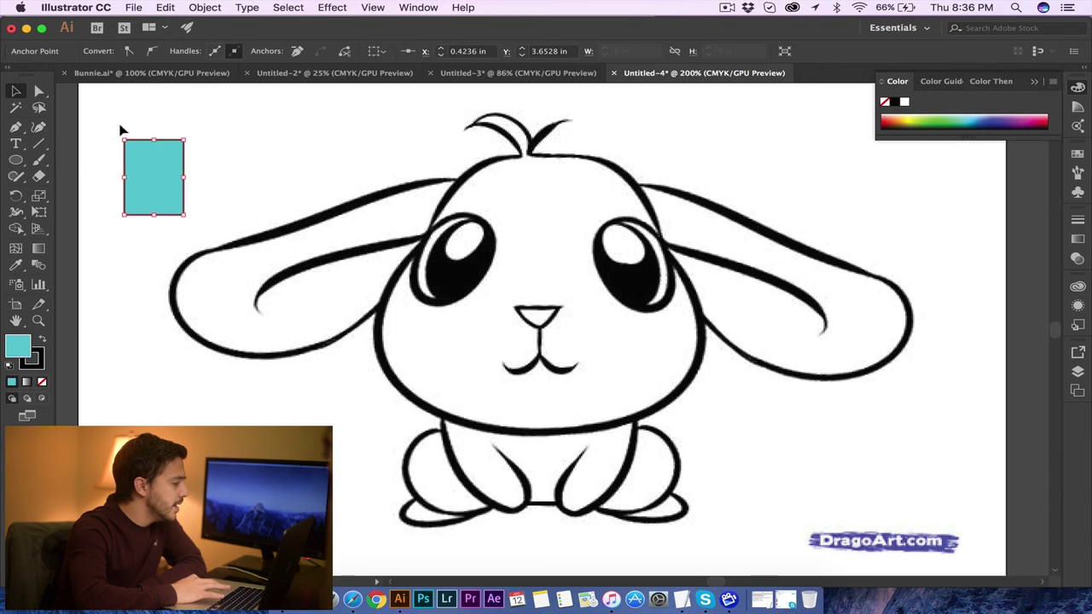
drag(160, 195, 132, 195)
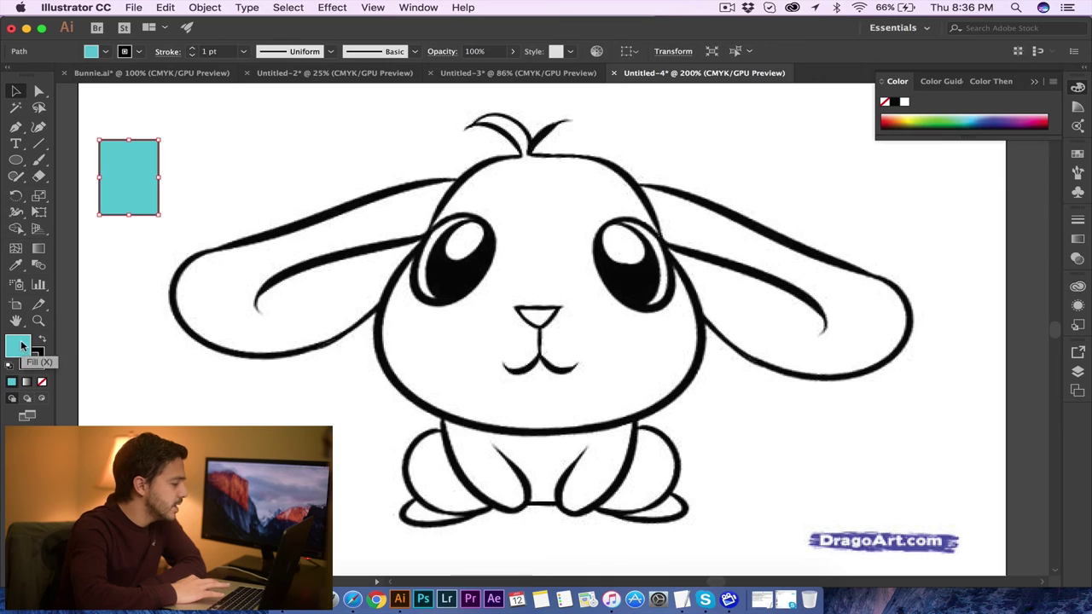
click(218, 177)
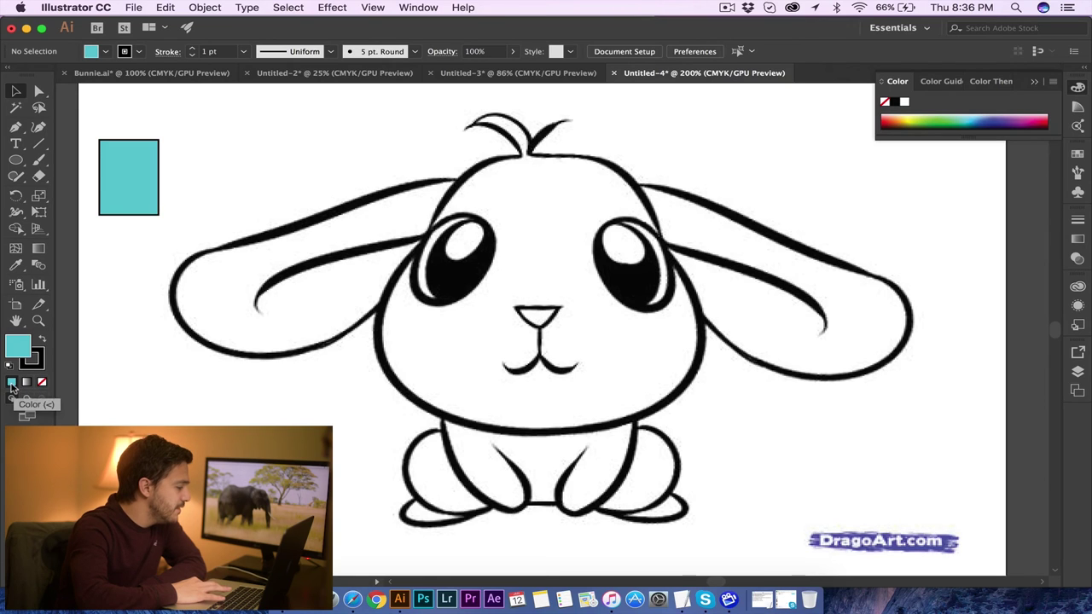
click(135, 192)
Duplicate the rectangle to the right and fill the middle copy with a gradient.
drag(135, 192, 285, 193)
click(243, 191)
click(207, 194)
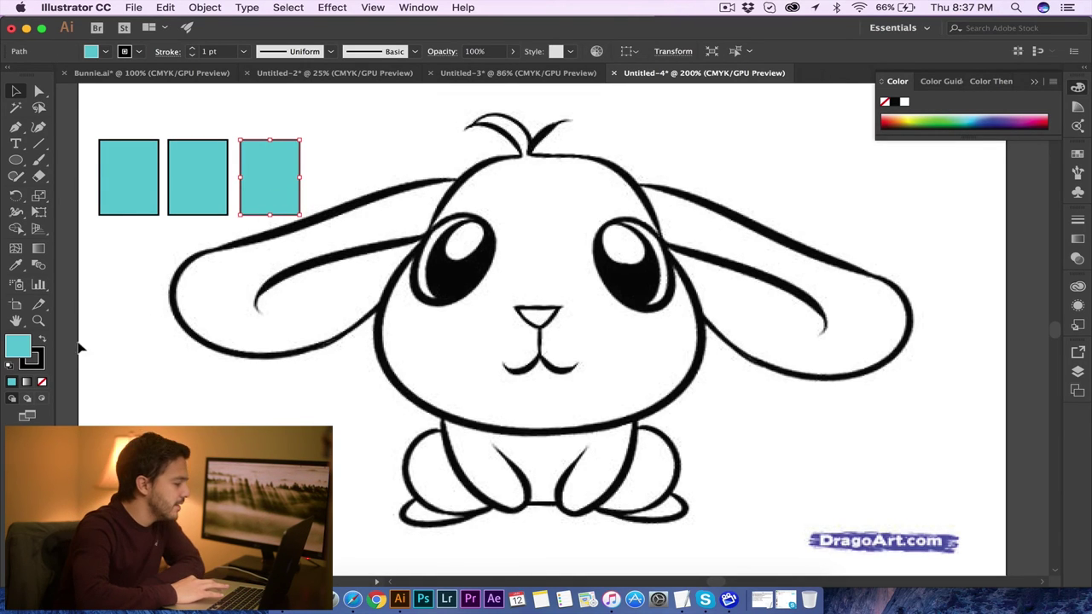
click(177, 187)
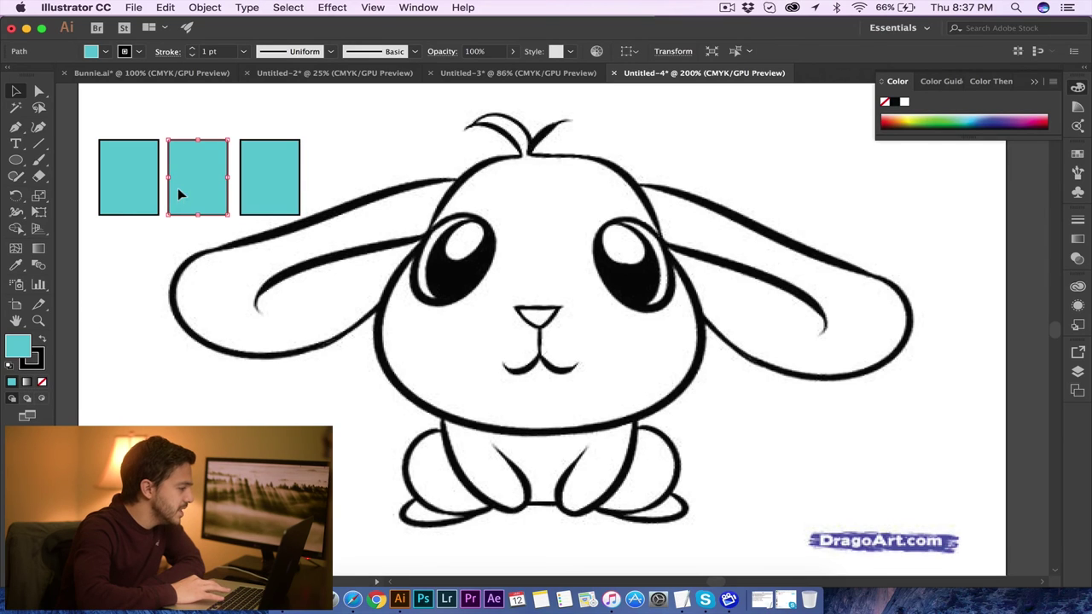
click(26, 384)
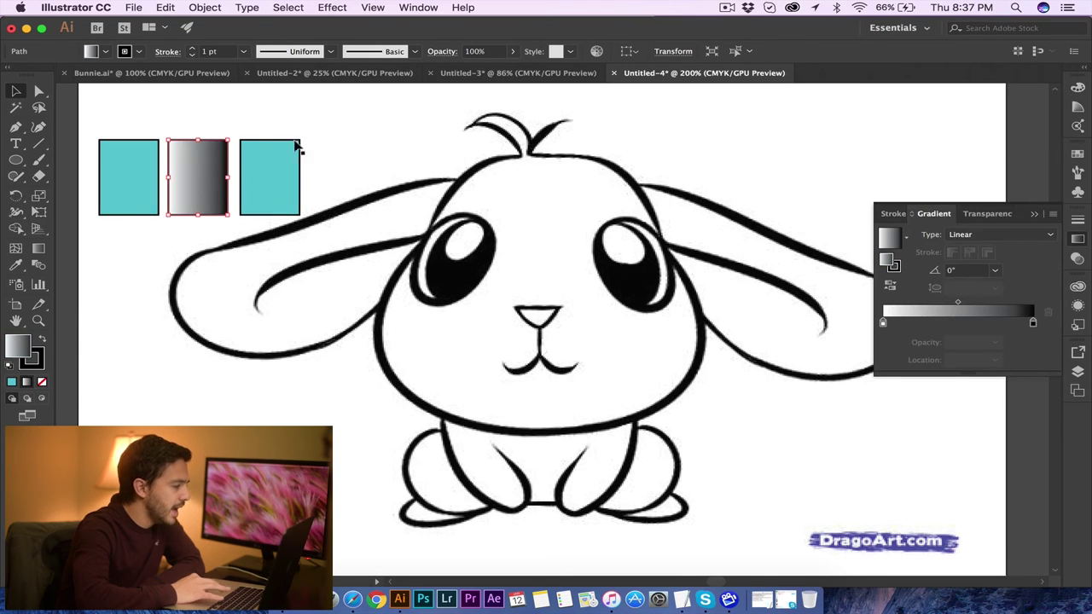
Set the third rectangle's fill to None and nudge it down onto the ear.
click(342, 165)
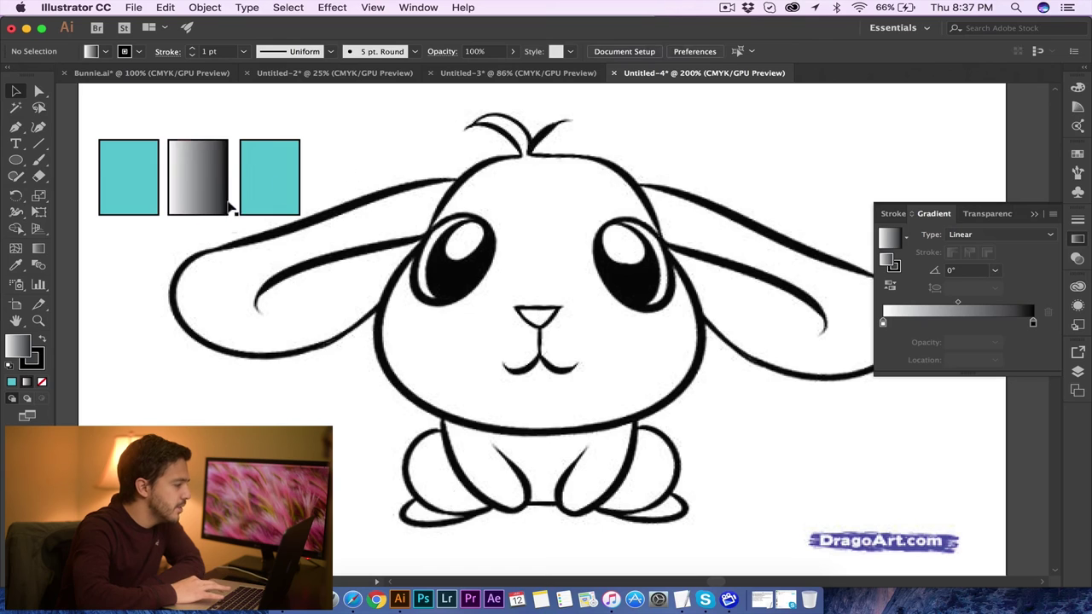
click(281, 164)
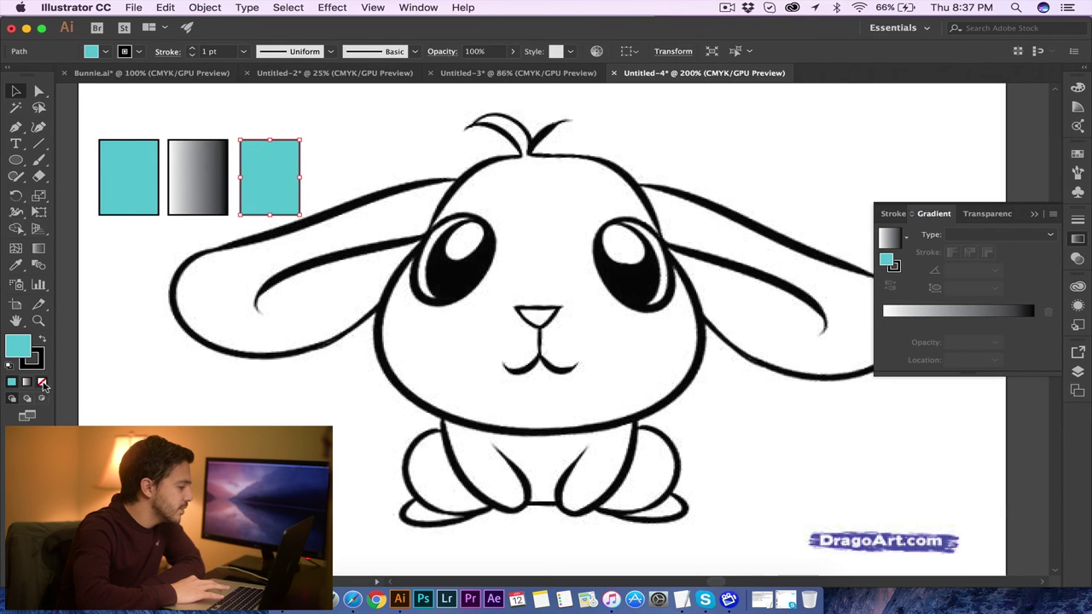
click(42, 385)
click(147, 306)
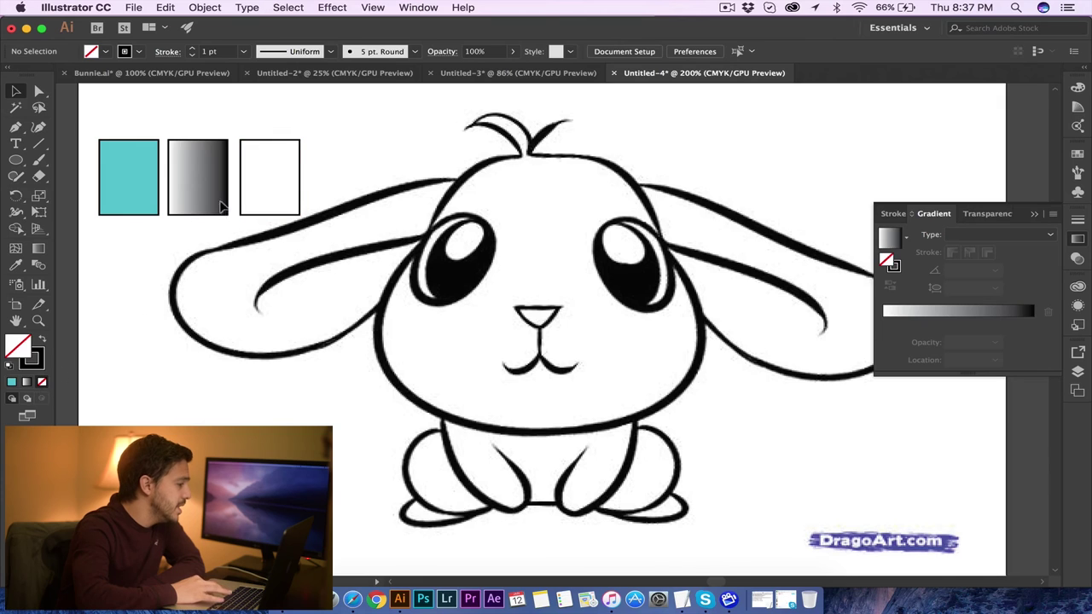
click(273, 214)
mouse_move(273, 215)
mouse_down()
mouse_move(284, 259)
mouse_move(458, 312)
mouse_move(357, 176)
mouse_move(284, 220)
mouse_up()
click(341, 179)
click(300, 179)
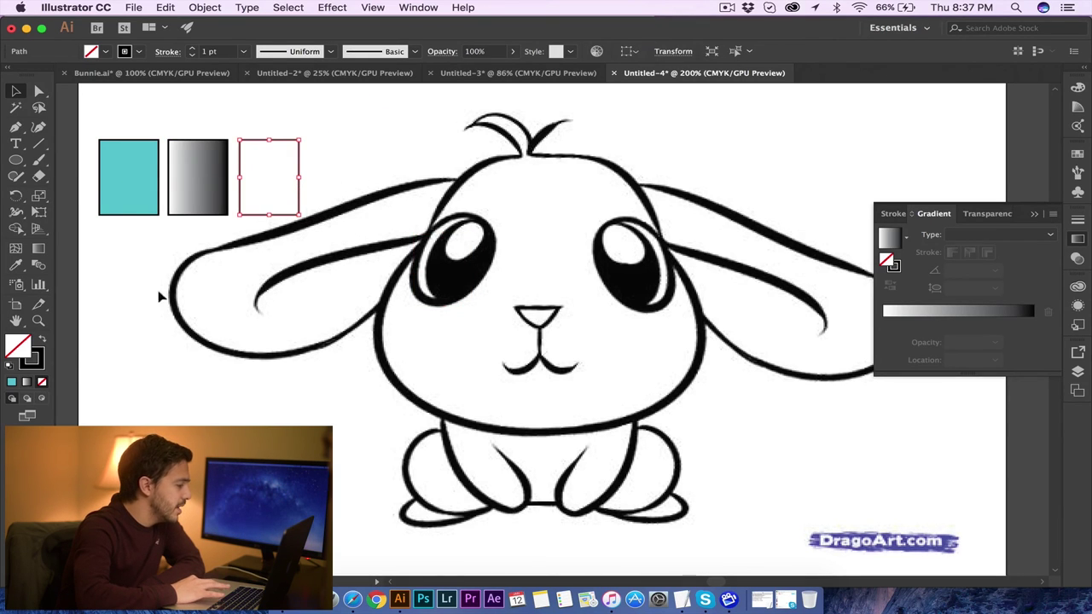
Give a rectangle a red E50042 stroke, then marquee-select and delete the practice rectangles.
click(36, 367)
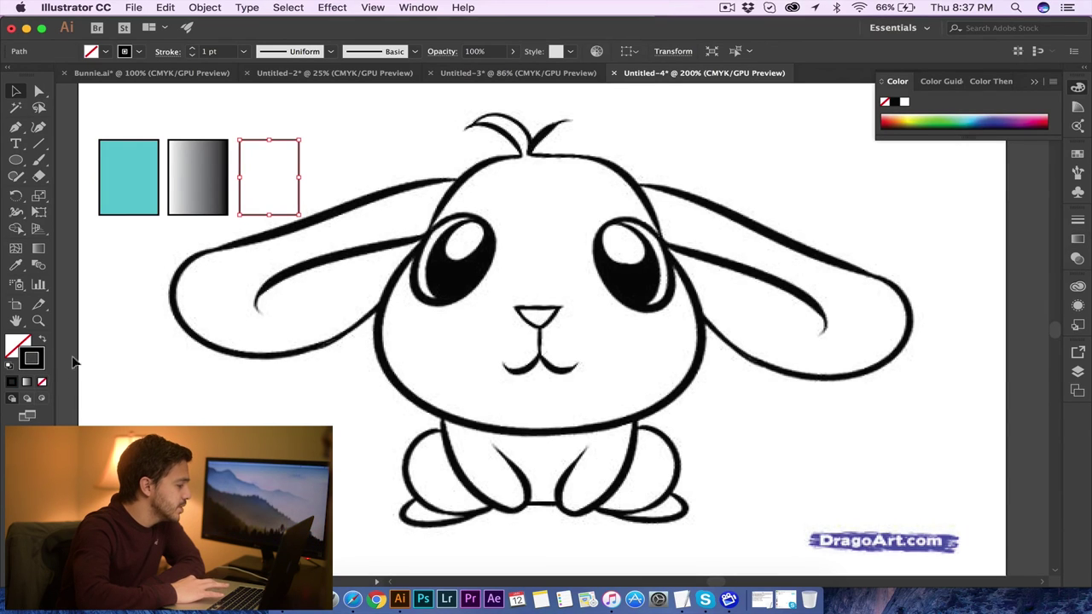
key(super+z)
key(super+z)
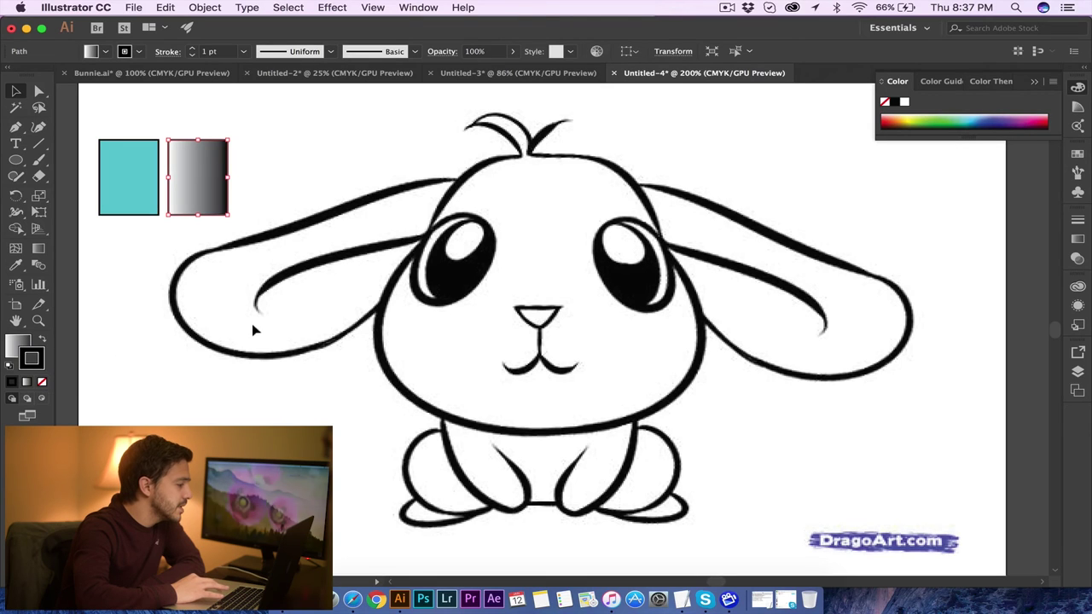
click(143, 197)
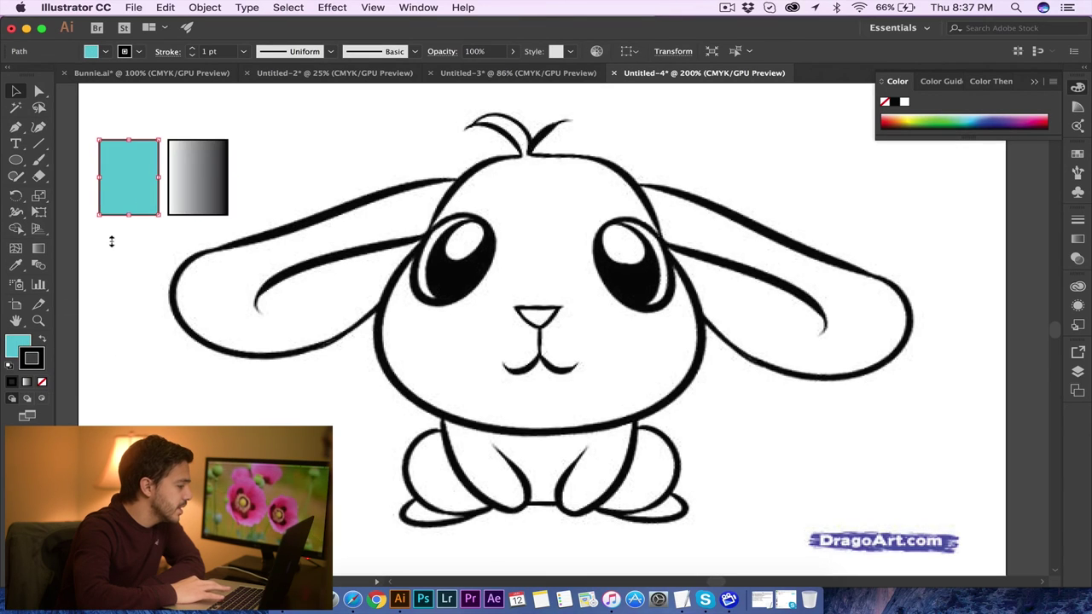
double_click(27, 368)
mouse_move(159, 172)
mouse_down()
mouse_move(179, 141)
mouse_move(223, 137)
mouse_up()
click(340, 127)
click(334, 138)
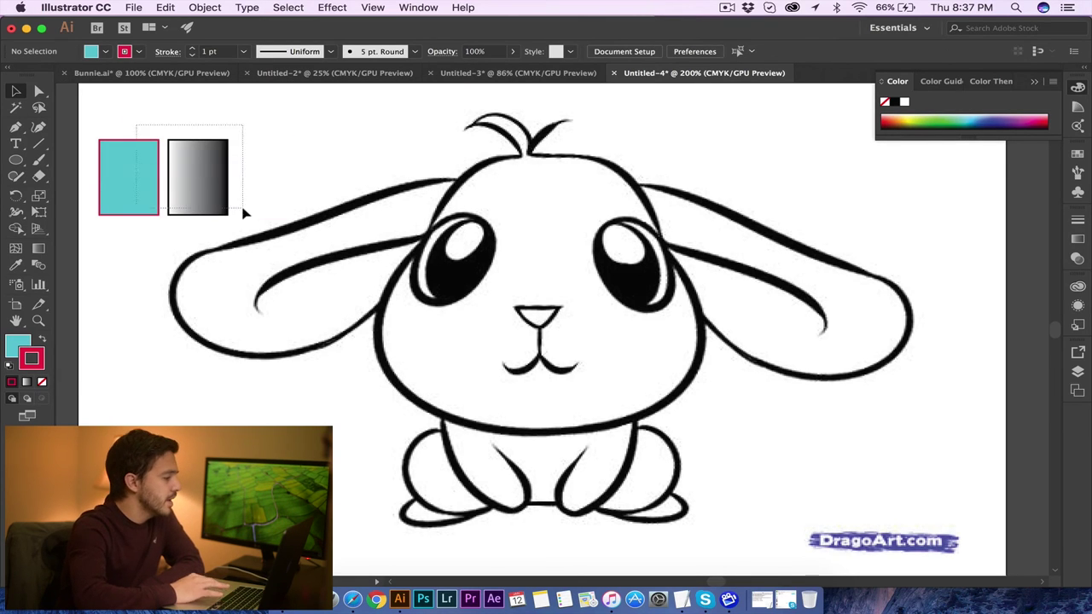
drag(244, 213, 244, 214)
key(Delete)
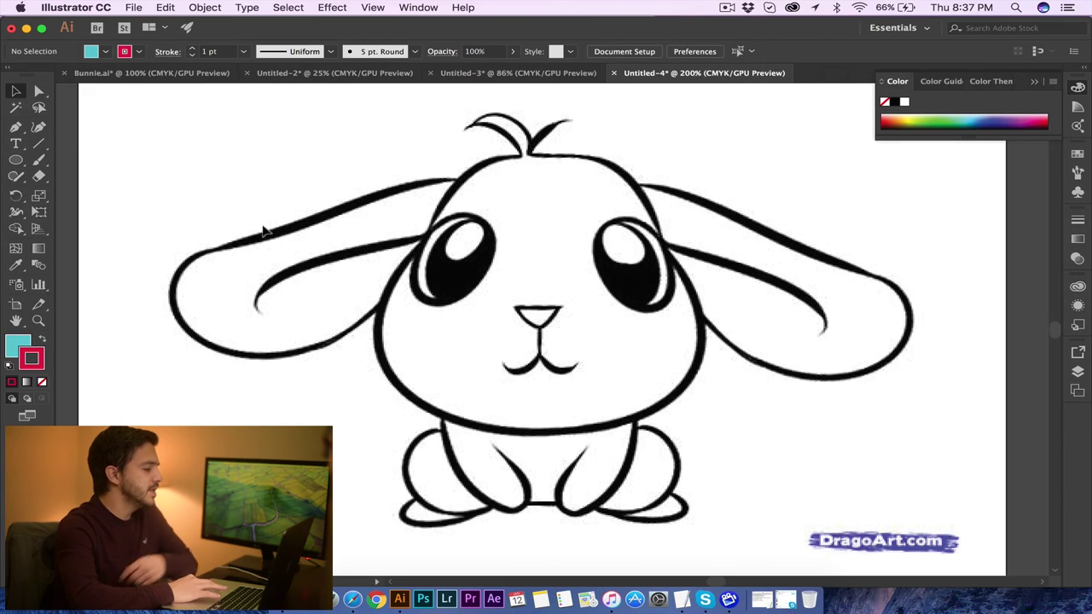
Open the Layers panel, lock Layer 1 and toggle its visibility.
click(1077, 373)
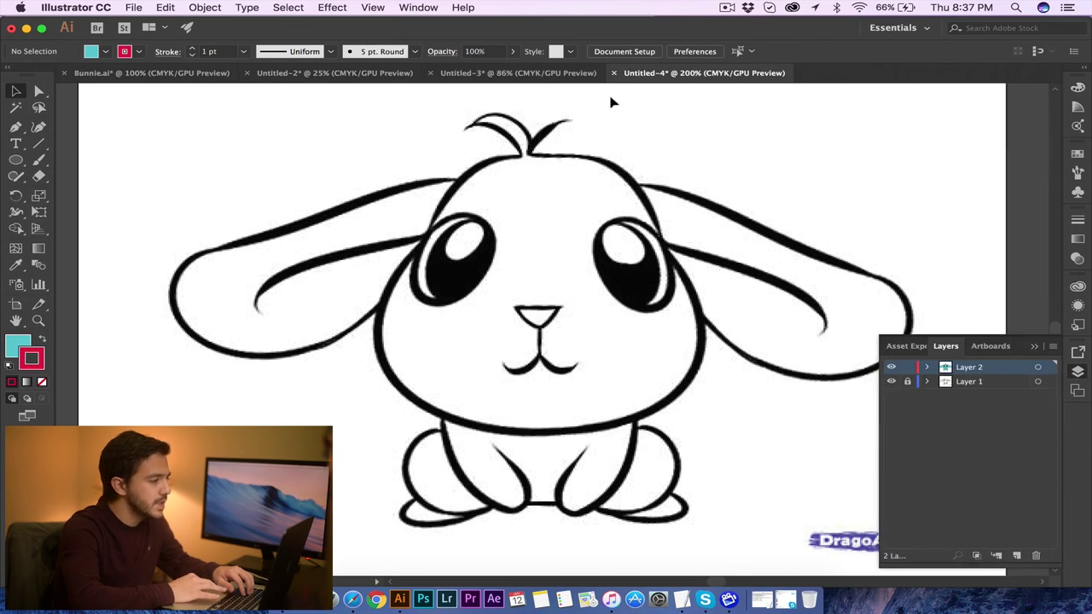
click(397, 6)
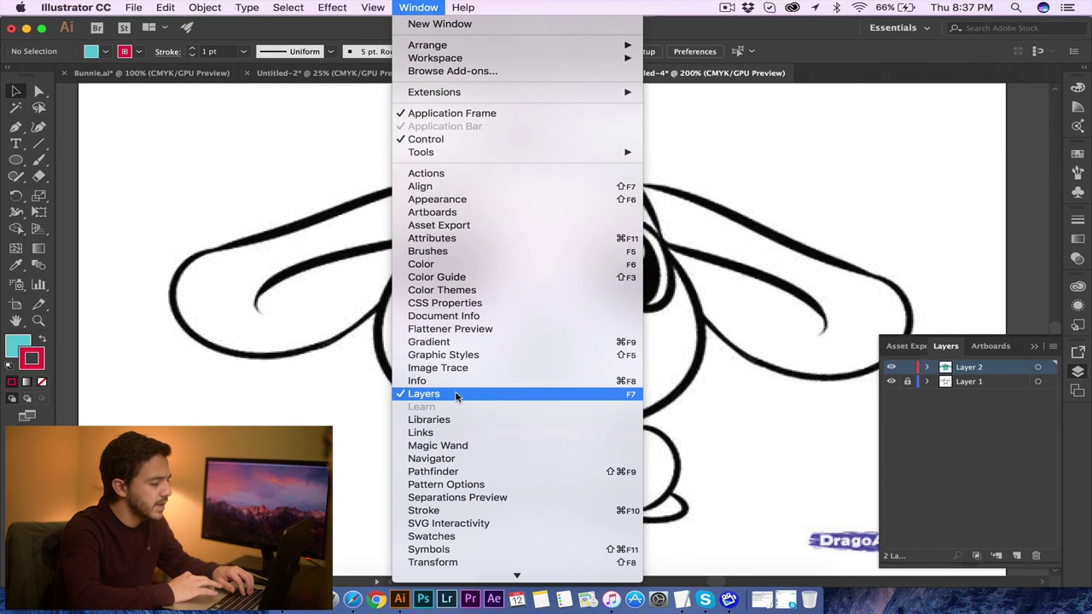
click(949, 373)
click(968, 386)
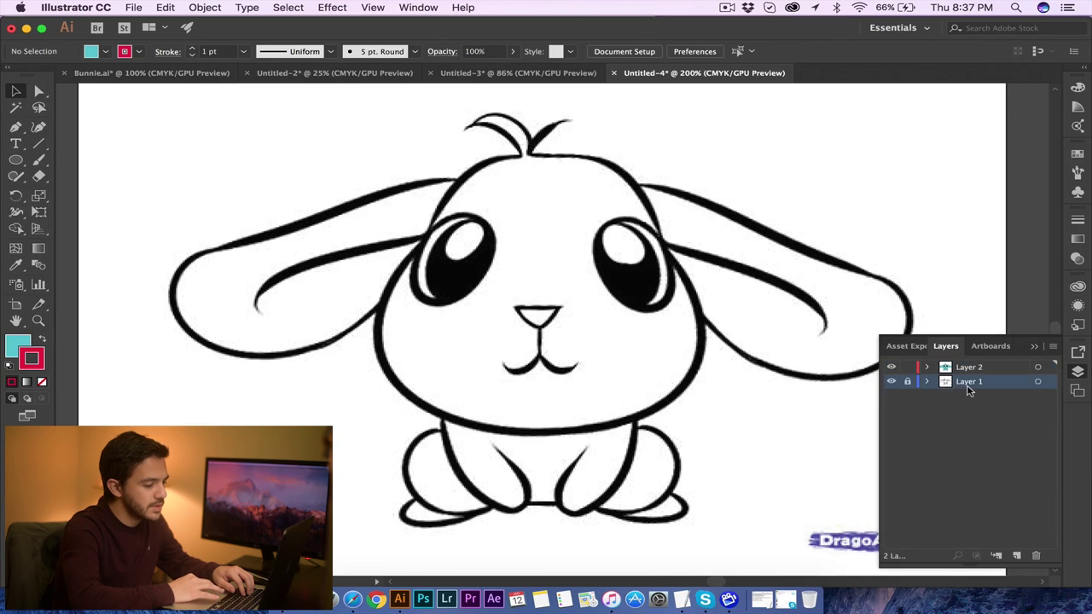
click(909, 383)
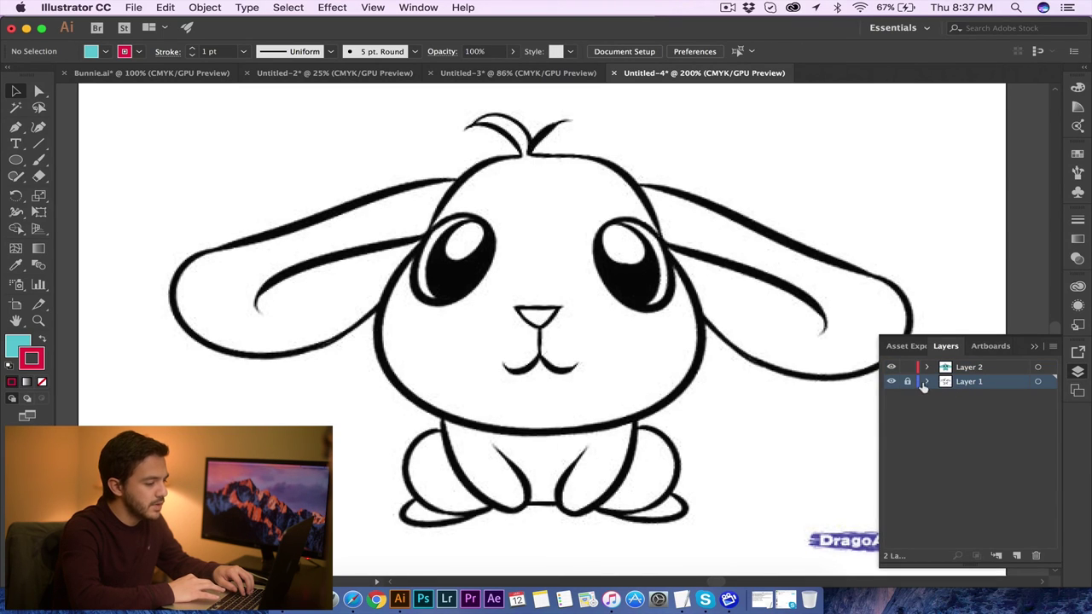
click(891, 382)
click(891, 382)
click(891, 382)
click(891, 382)
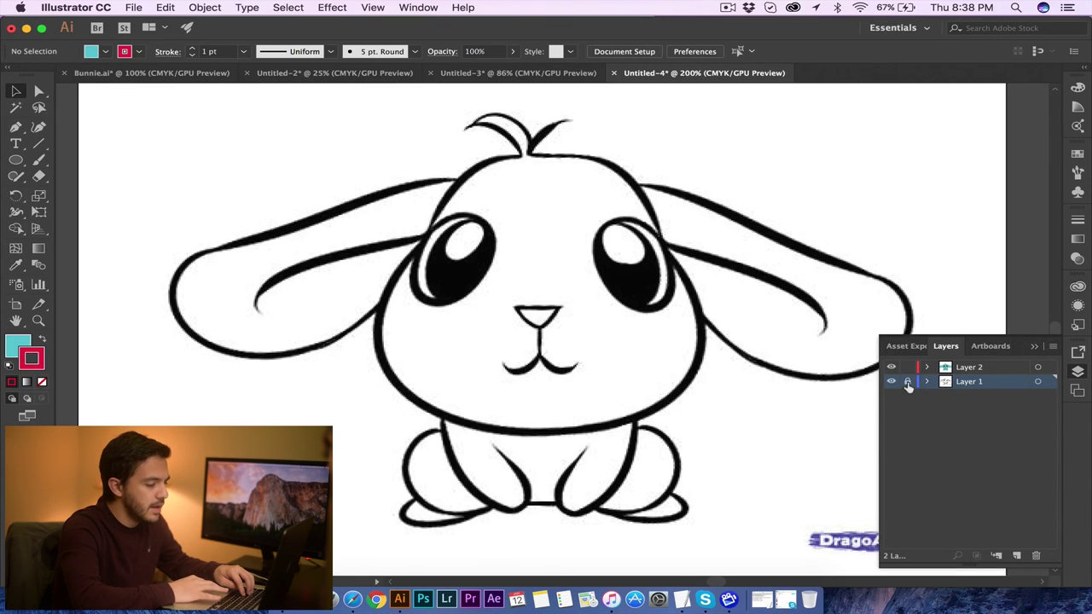
Delete the old Layer 2, create a new empty layer above Layer 1, and hide Layer 1.
click(978, 369)
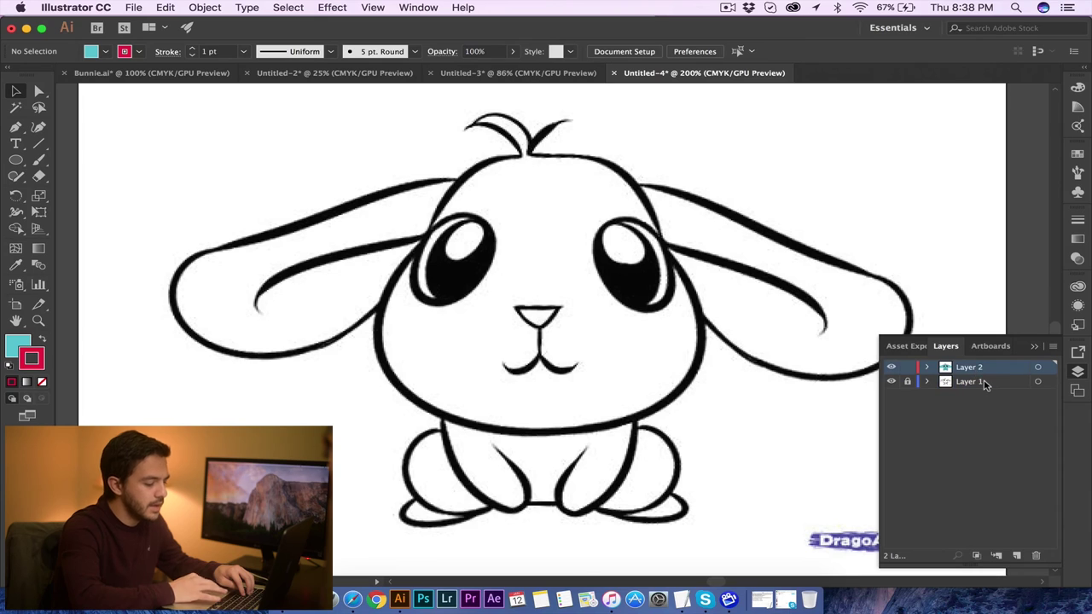
drag(978, 379, 1036, 556)
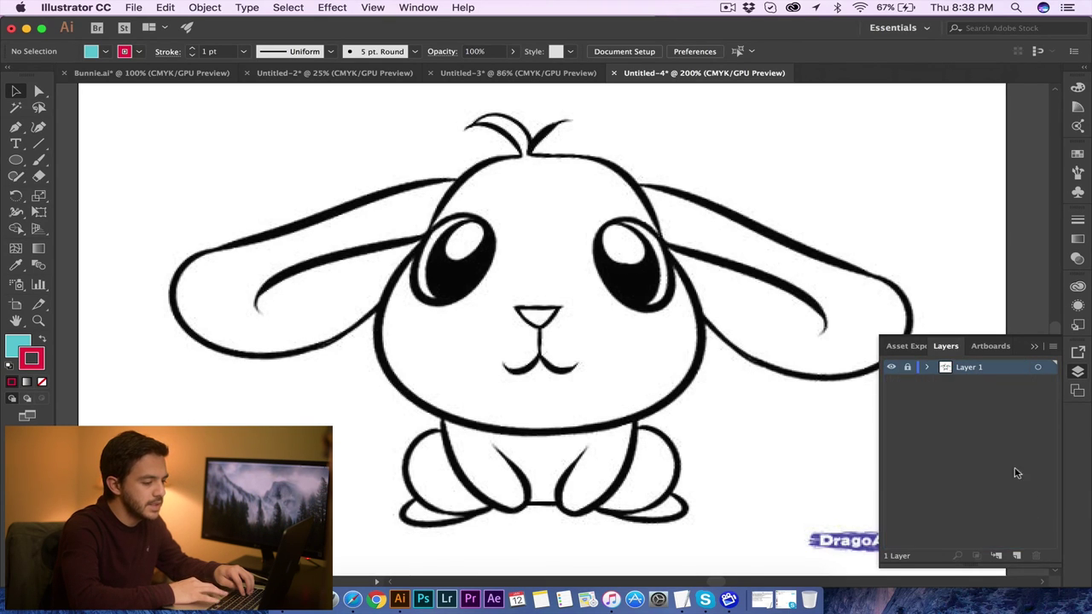
click(1016, 556)
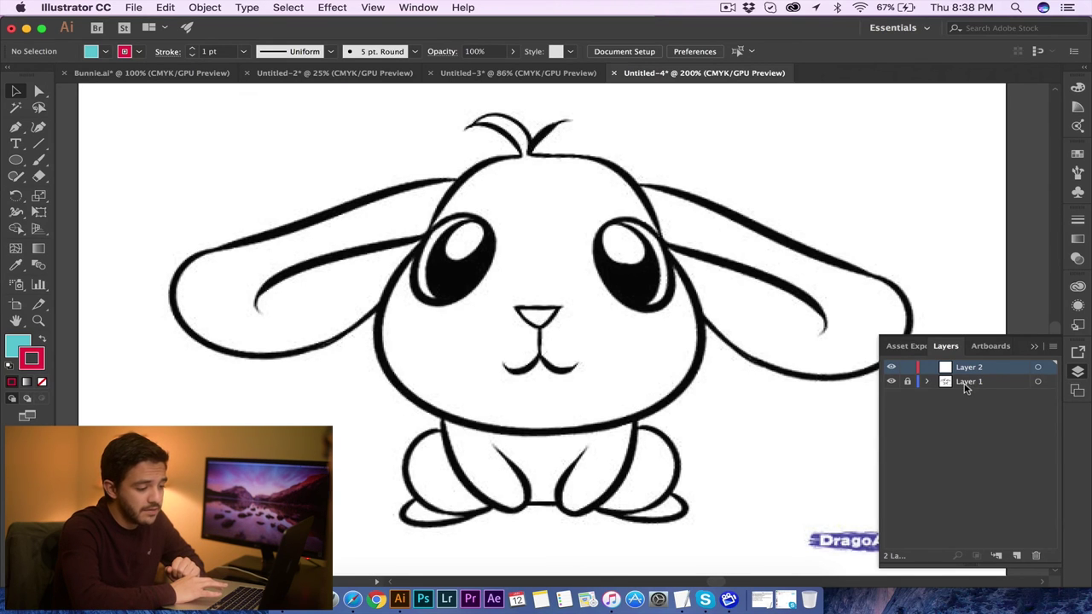
click(891, 382)
Show Layer 1, choose the Pen tool, and set fill to None and stroke to pure red FF0000.
click(891, 381)
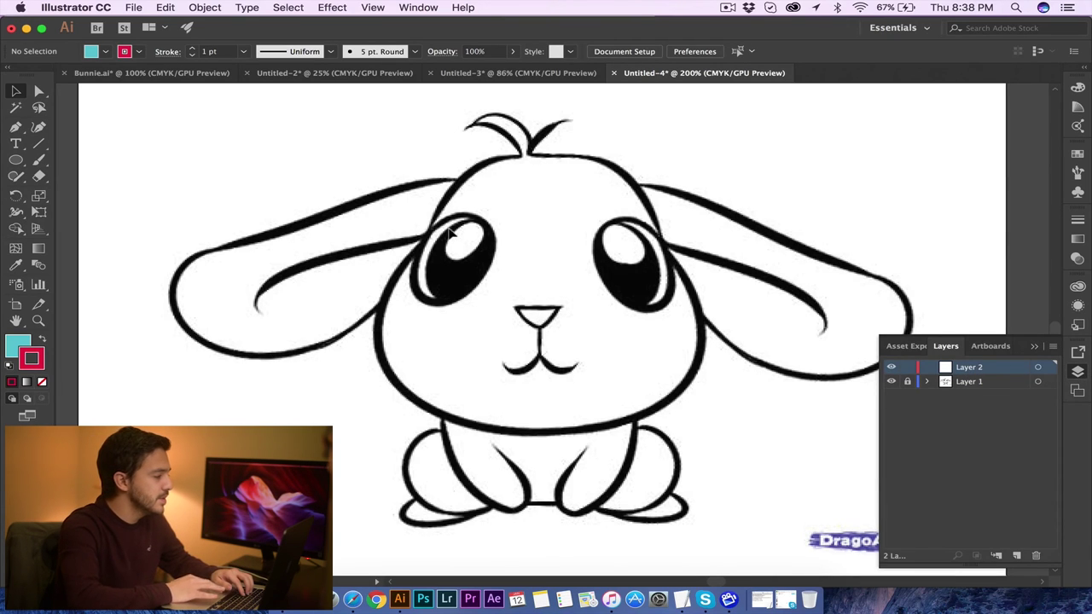
click(16, 127)
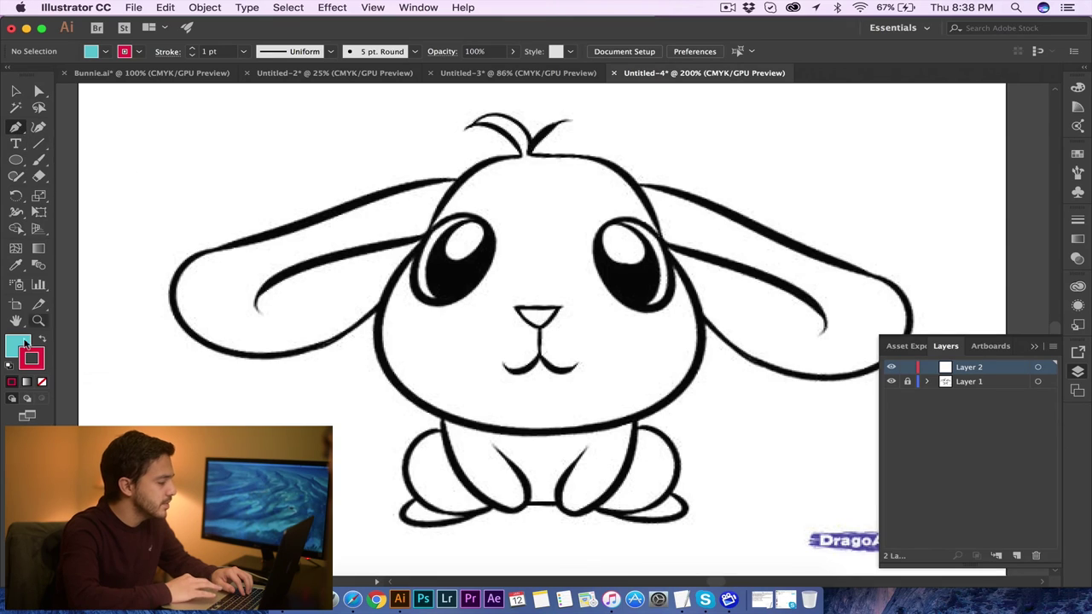
click(15, 342)
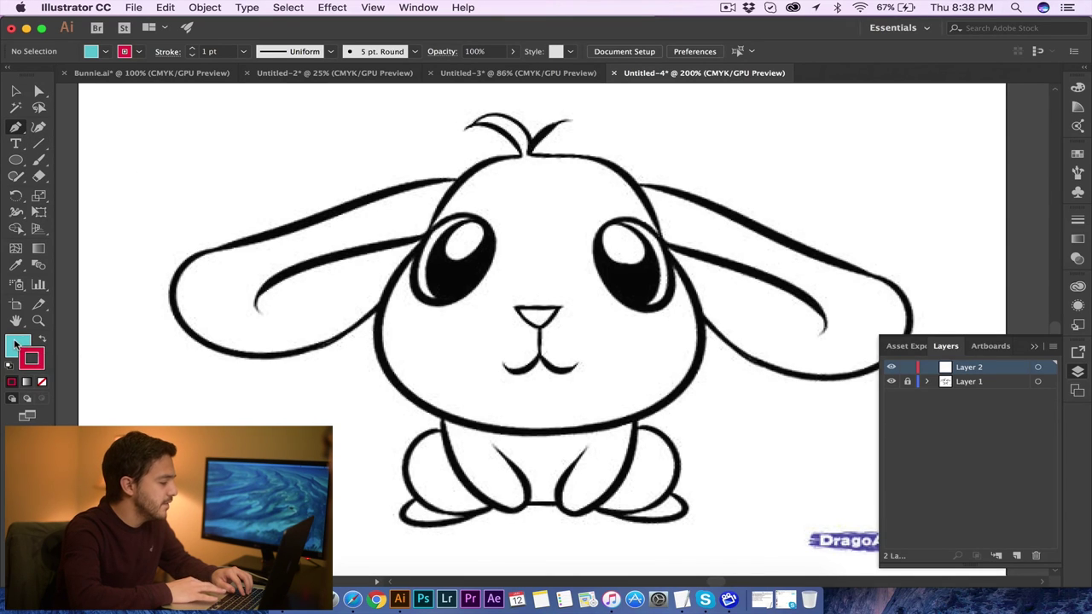
click(44, 383)
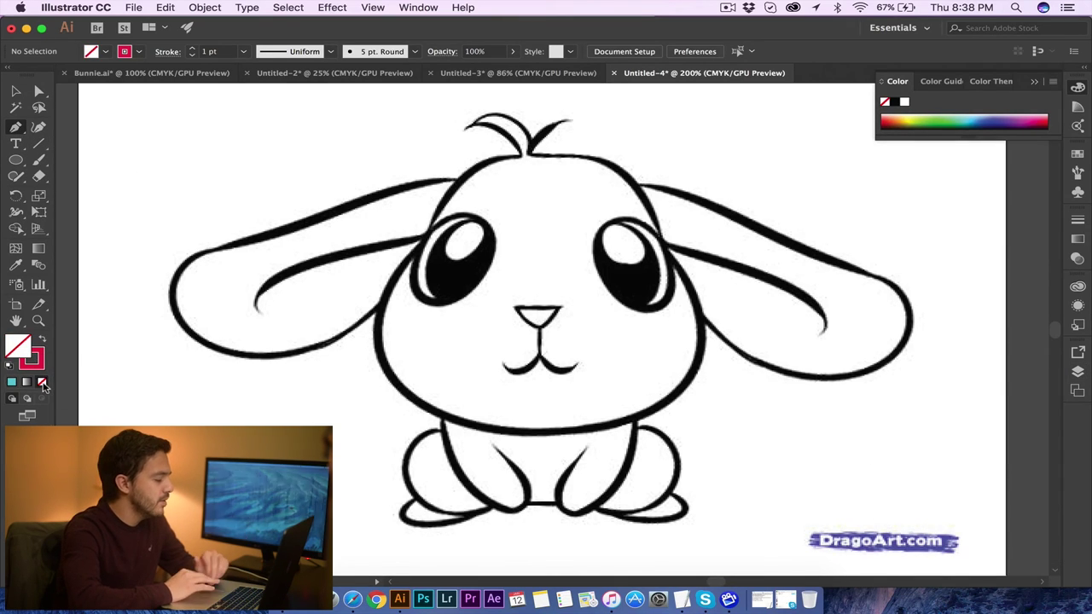
click(40, 367)
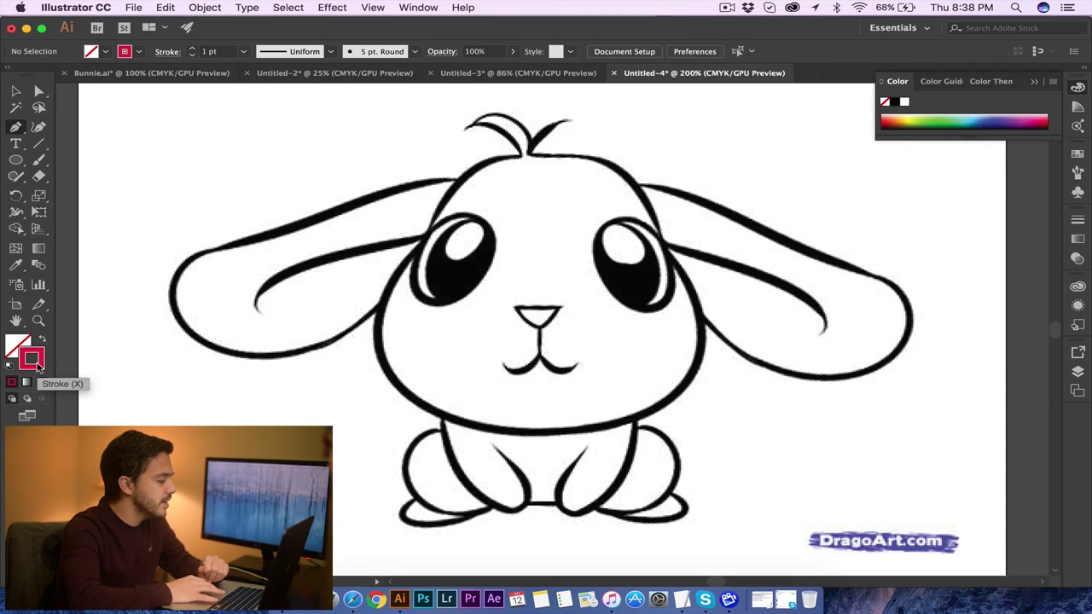
double_click(31, 359)
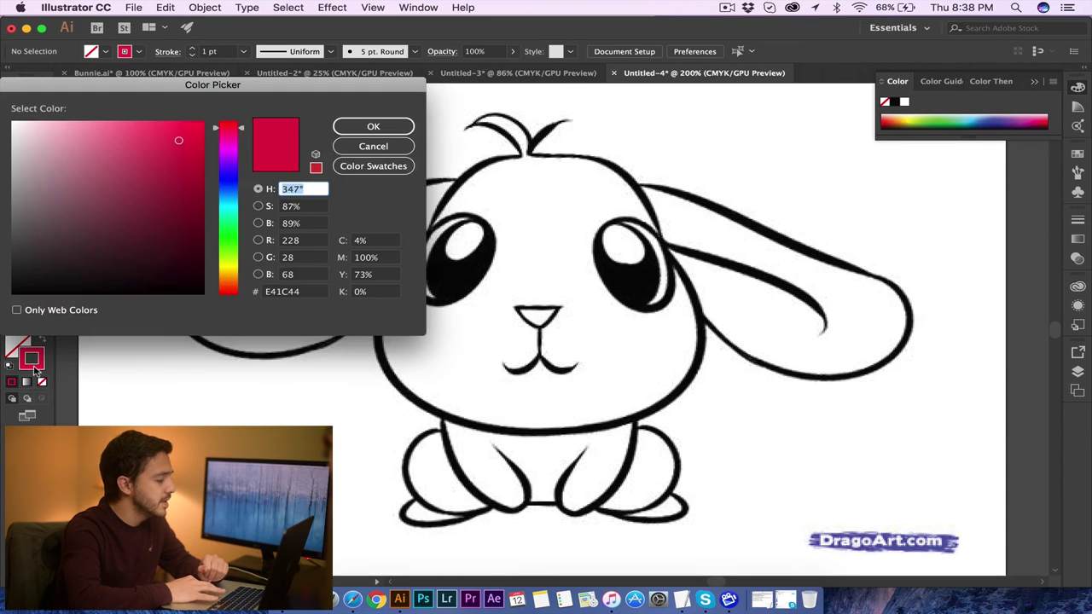
drag(227, 88, 644, 243)
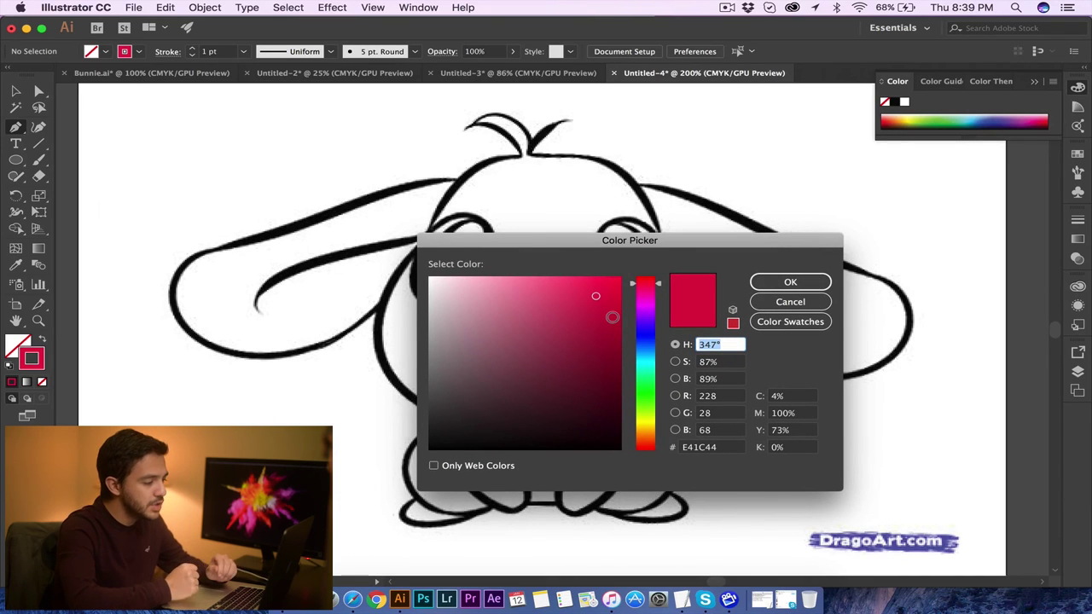
mouse_move(612, 317)
mouse_down()
mouse_move(633, 270)
mouse_move(656, 271)
mouse_up()
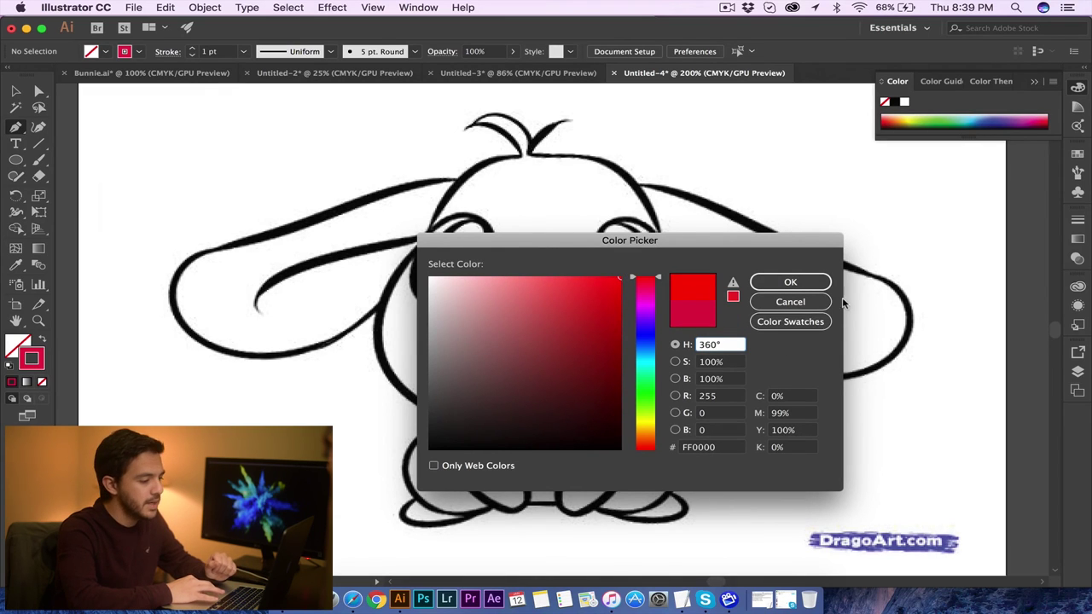
click(809, 285)
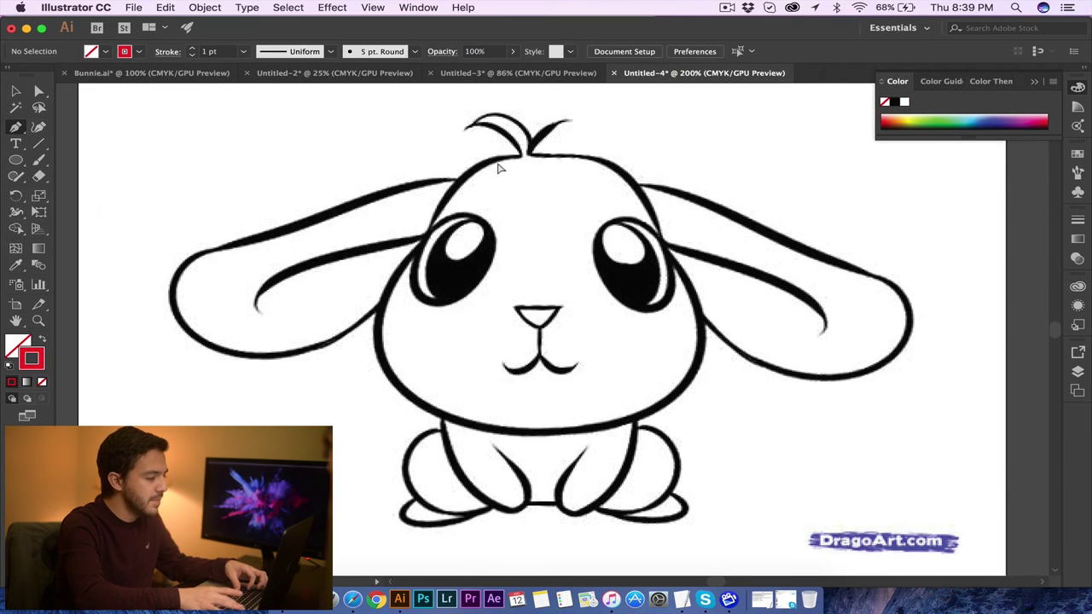
Zoom to 300% and sketch a trial pen path on the head outline.
key(super+equal)
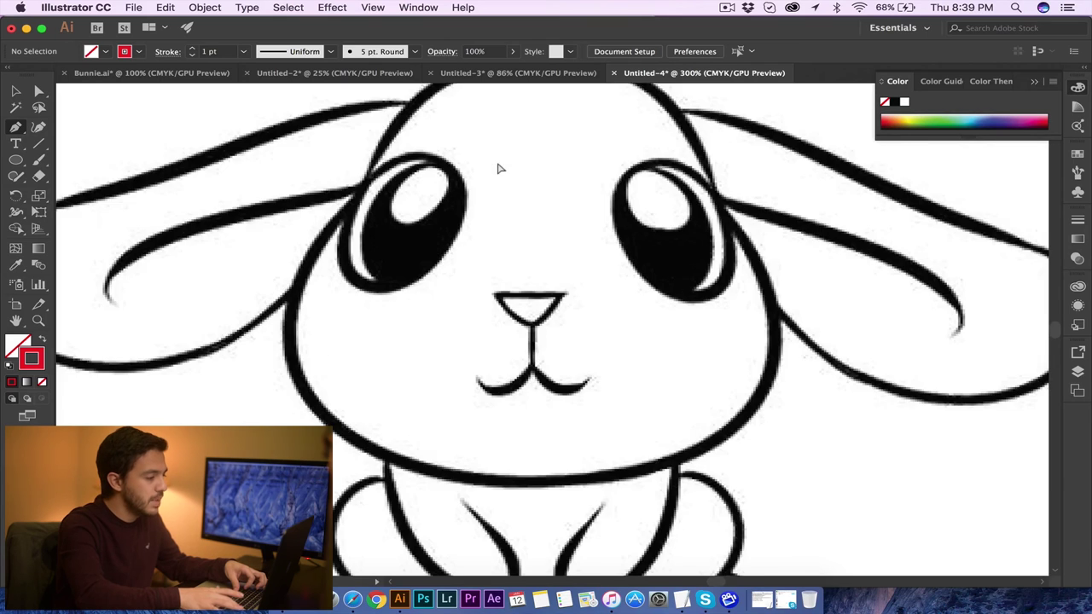
key(super+minus)
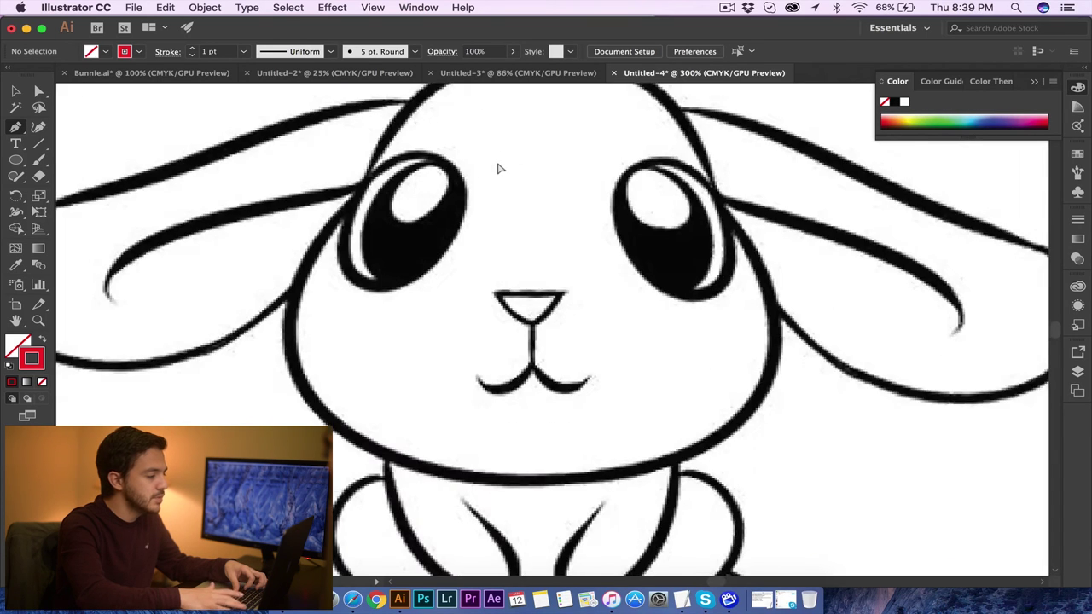
key(super+equal)
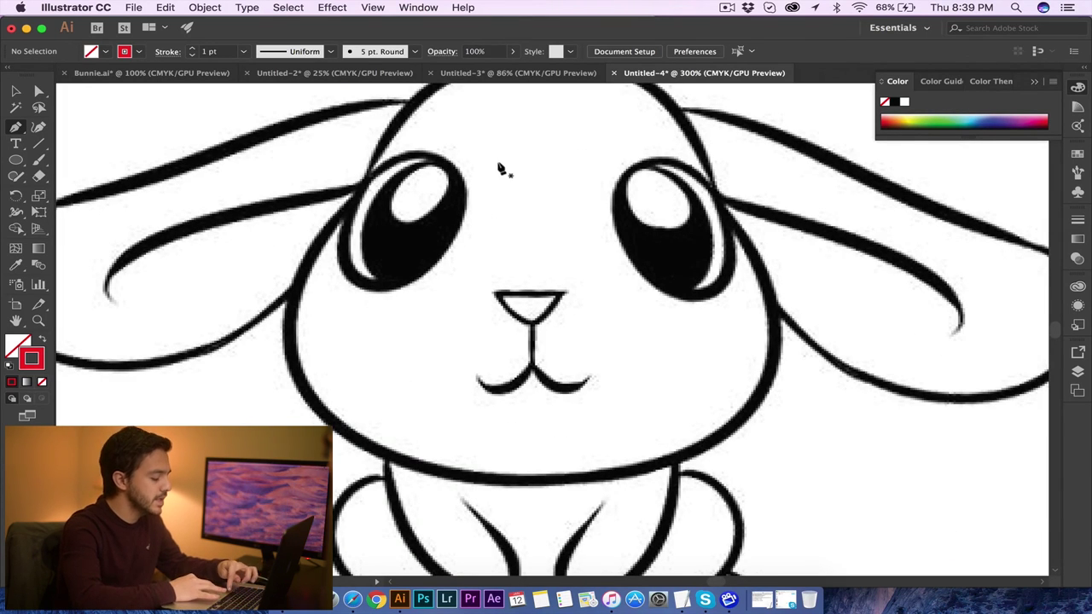
drag(515, 130, 443, 223)
scroll(444, 223, right, 2)
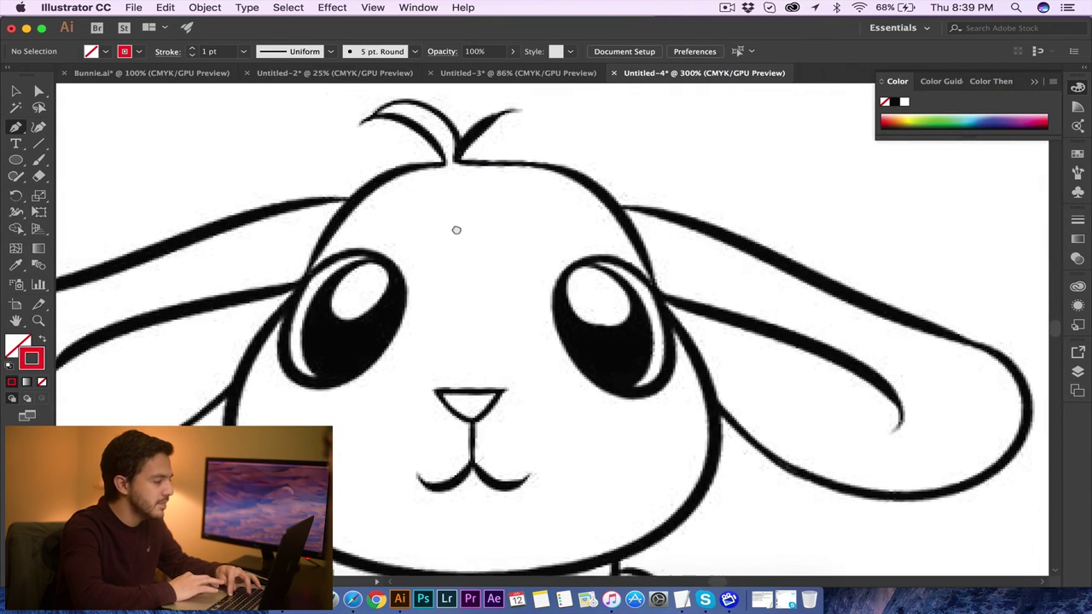
click(444, 169)
drag(301, 293, 247, 424)
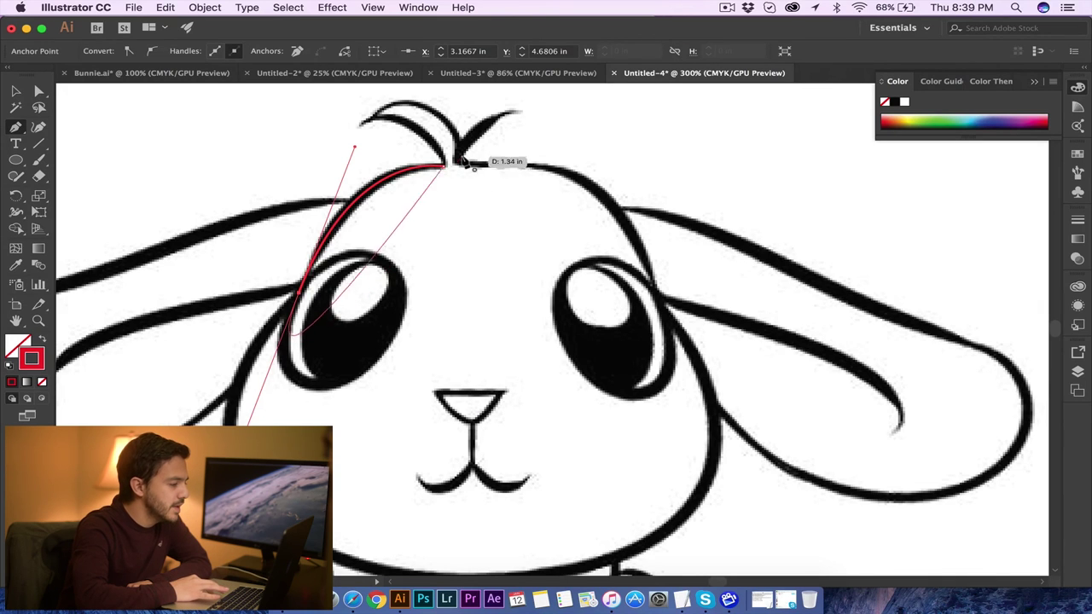
drag(444, 169, 418, 239)
super+click(418, 239)
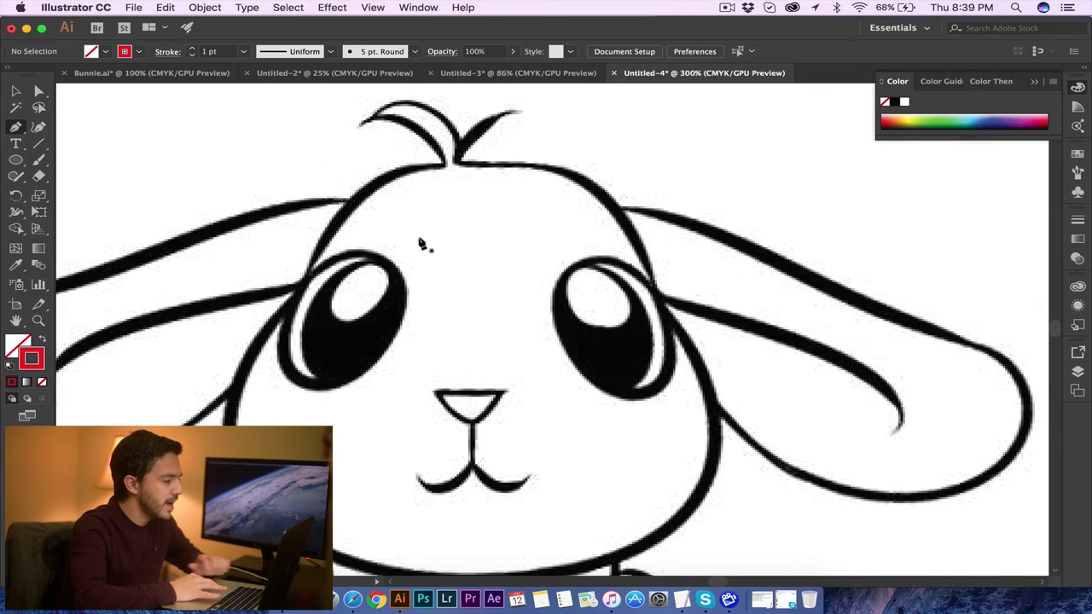
Trace the head from the top down the left cheek, across the chin and up the right cheek.
drag(444, 167, 264, 418)
drag(356, 209, 224, 394)
click(232, 409)
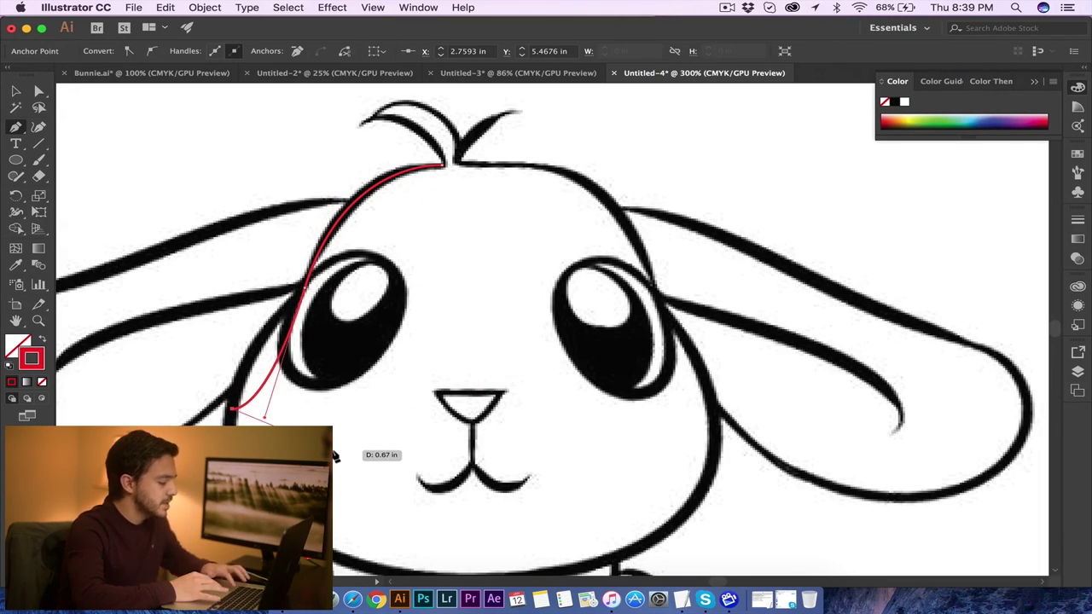
key(super+z)
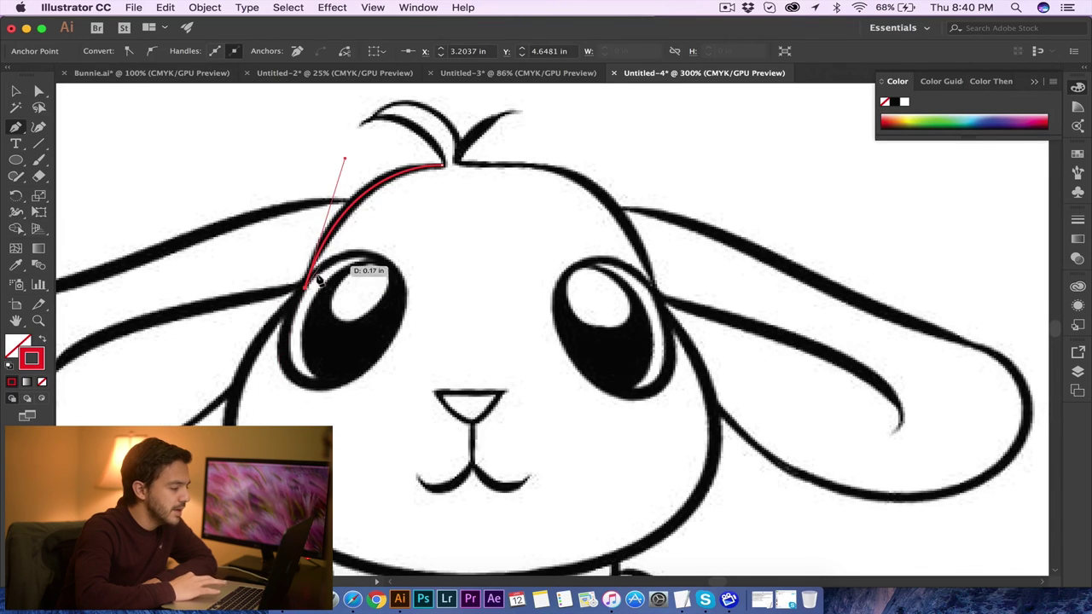
scroll(286, 362, down, 3)
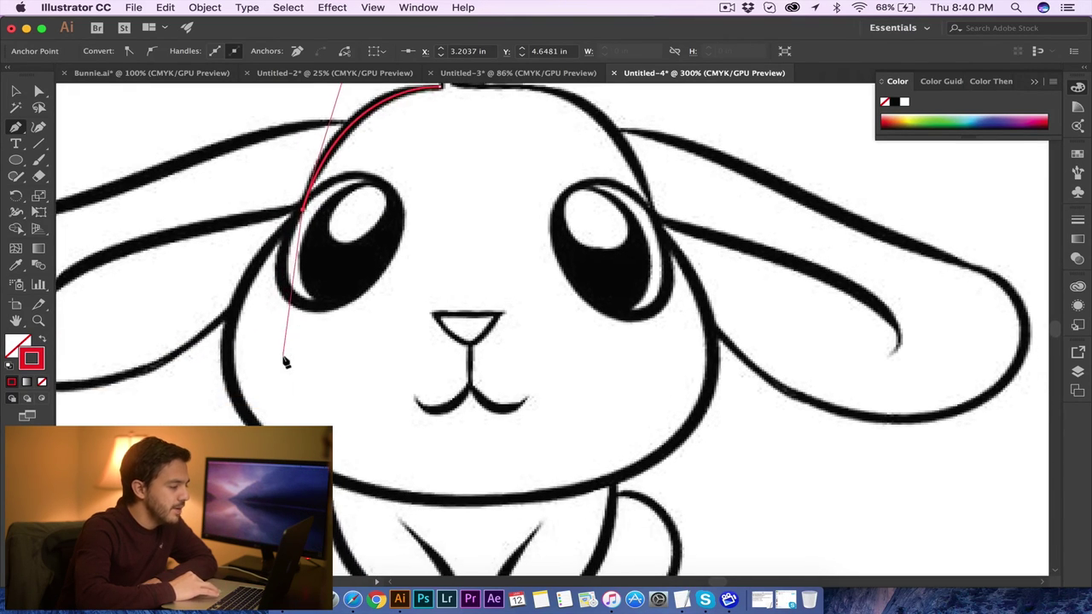
key(super+minus)
key(super+equal)
drag(313, 379, 345, 483)
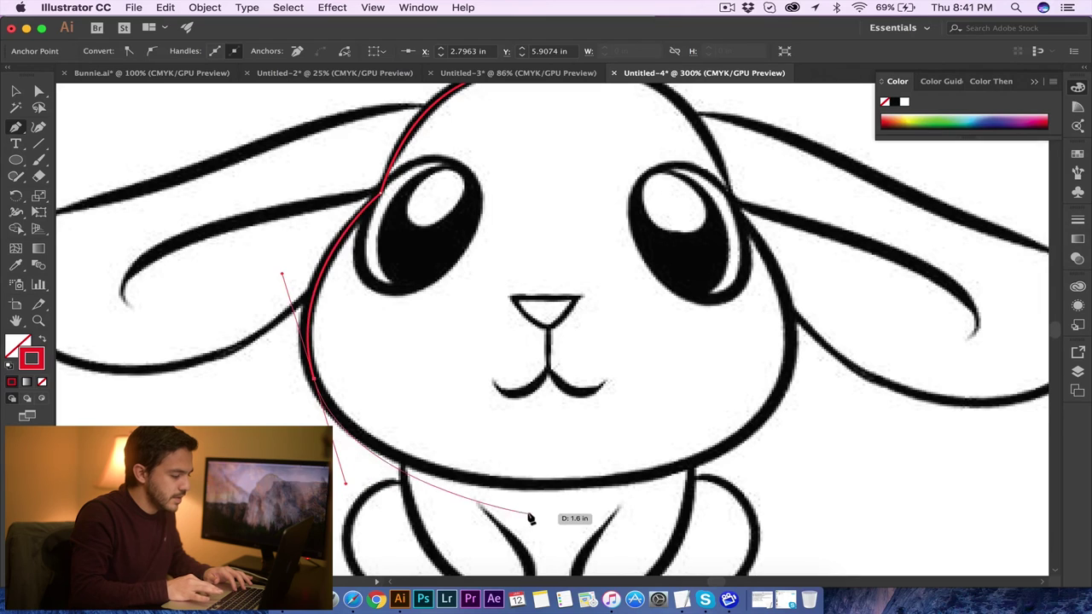
click(553, 487)
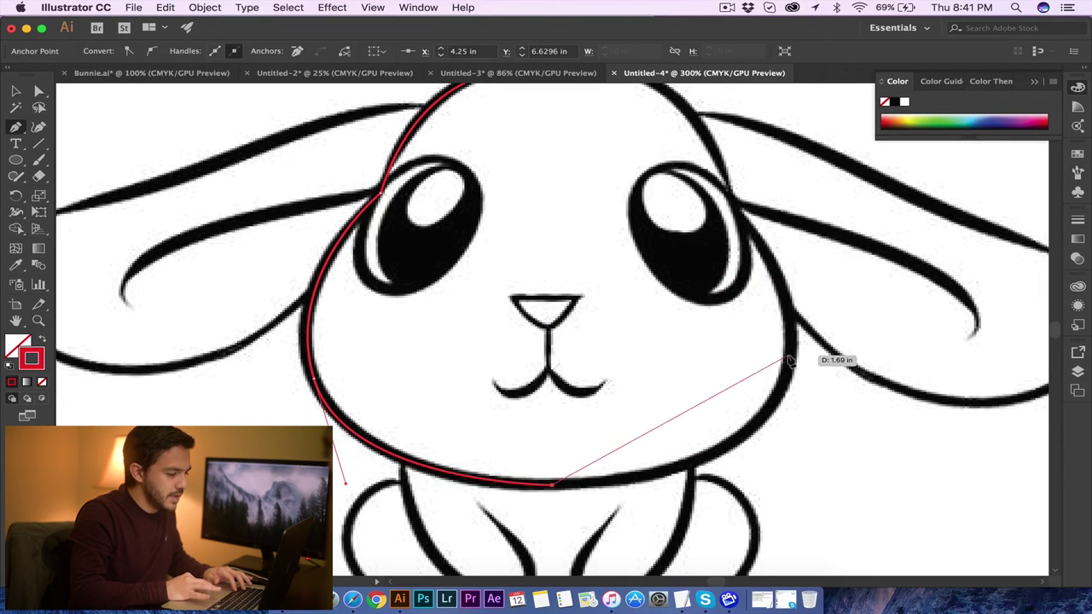
drag(787, 374, 810, 256)
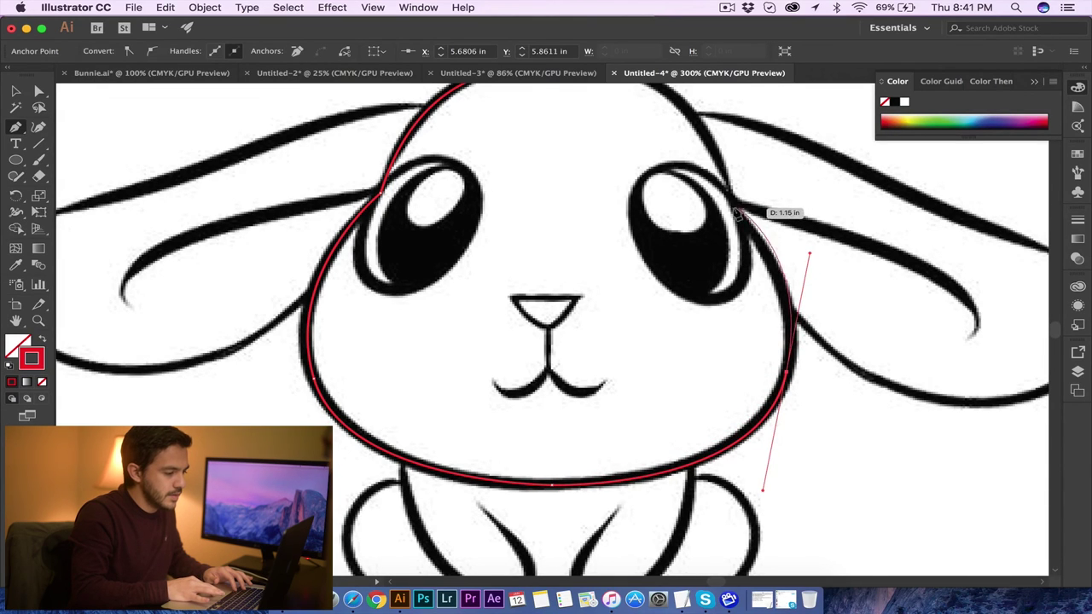
Continue the outline up the right side and around the tuft back to the head top.
scroll(708, 205, up, 5)
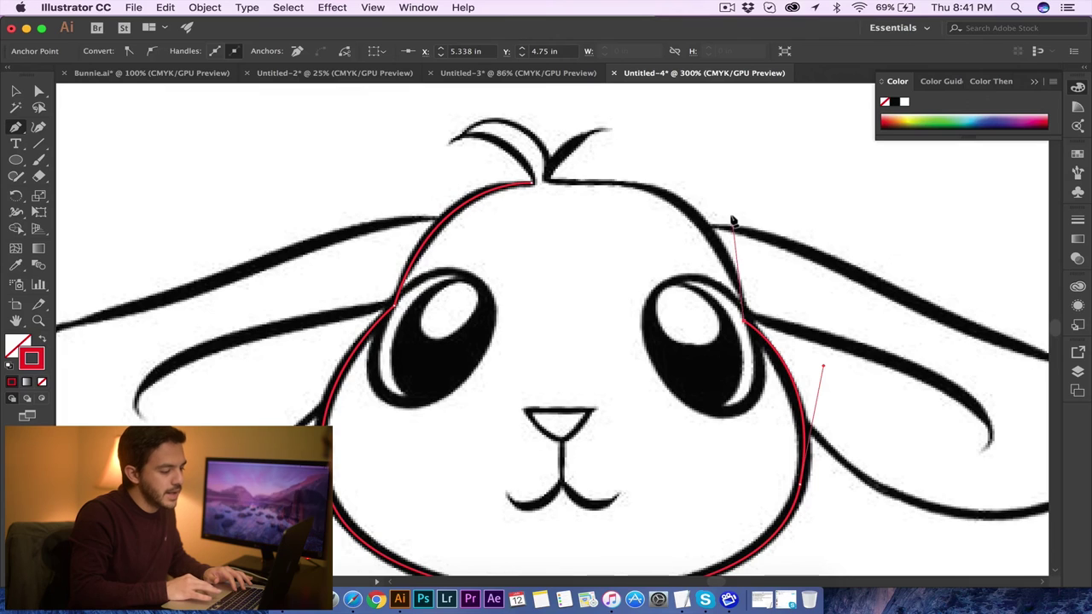
drag(644, 185, 556, 166)
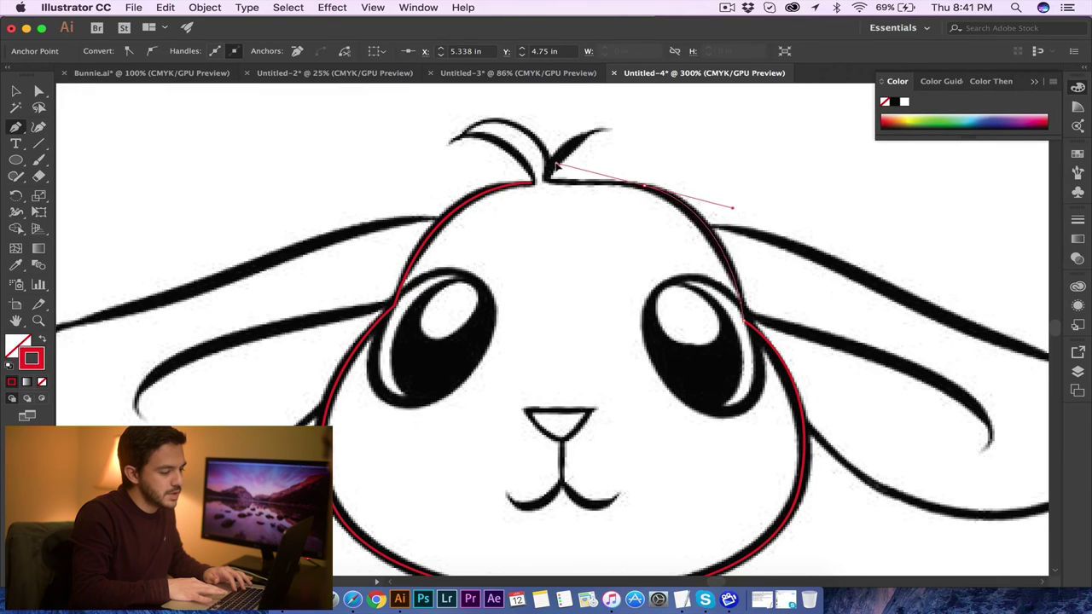
click(541, 182)
click(547, 184)
mouse_move(547, 183)
mouse_down()
mouse_move(611, 133)
mouse_move(639, 129)
mouse_move(589, 141)
mouse_move(548, 167)
mouse_move(546, 180)
mouse_move(560, 173)
mouse_up()
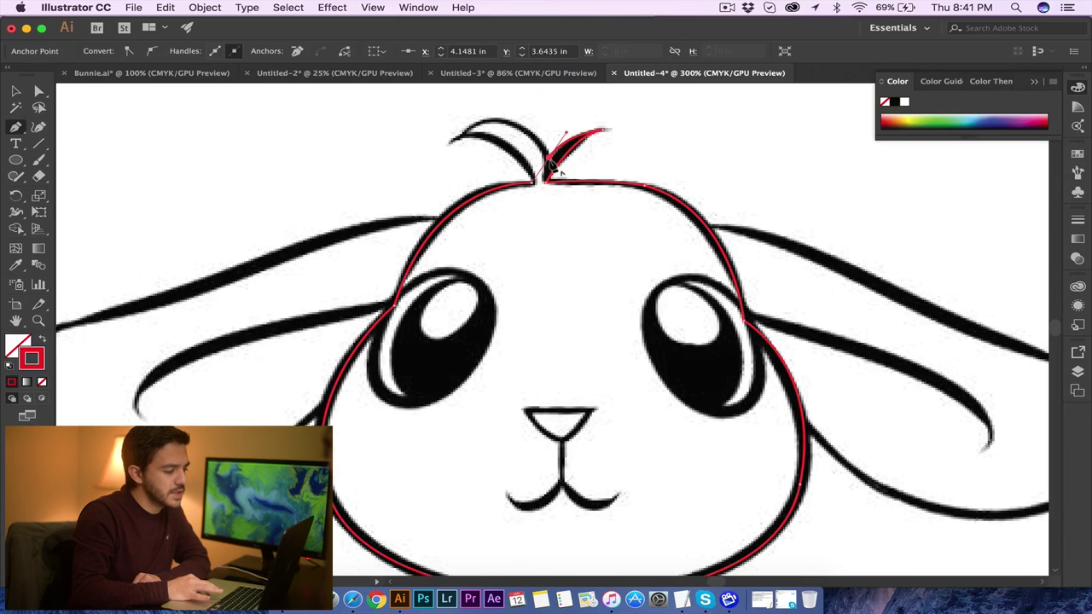
mouse_move(459, 136)
mouse_down()
mouse_move(420, 169)
mouse_move(463, 142)
mouse_up()
drag(534, 181, 538, 209)
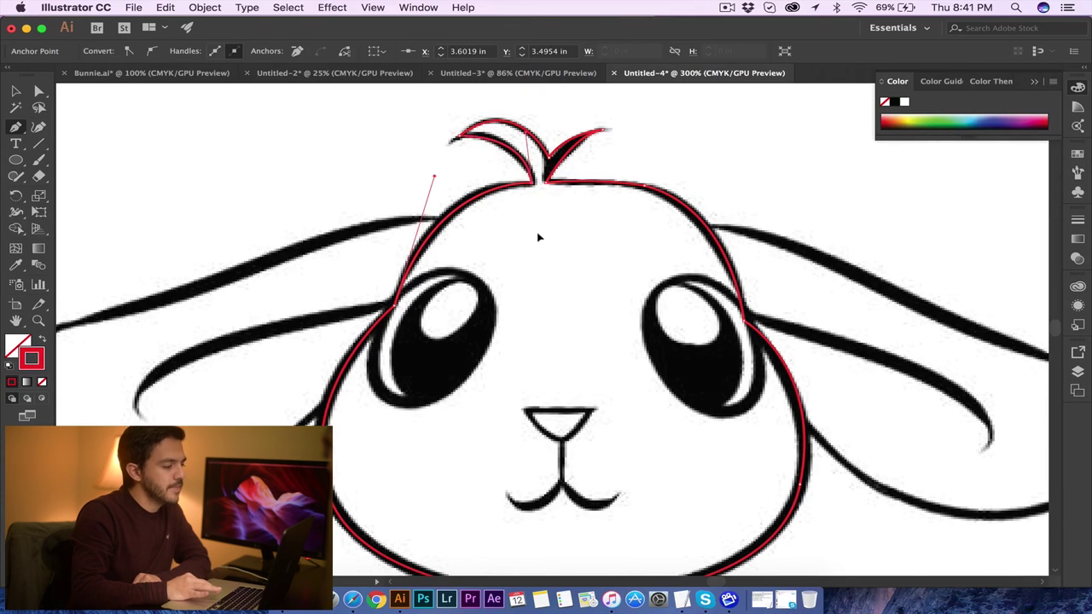
click(18, 92)
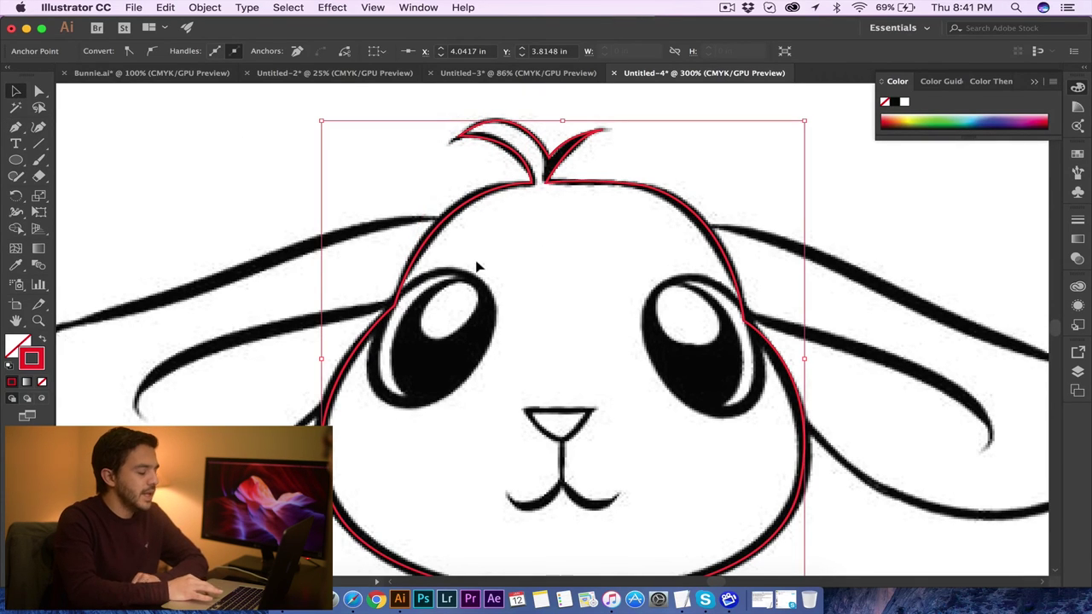
key(super+minus)
key(super+minus)
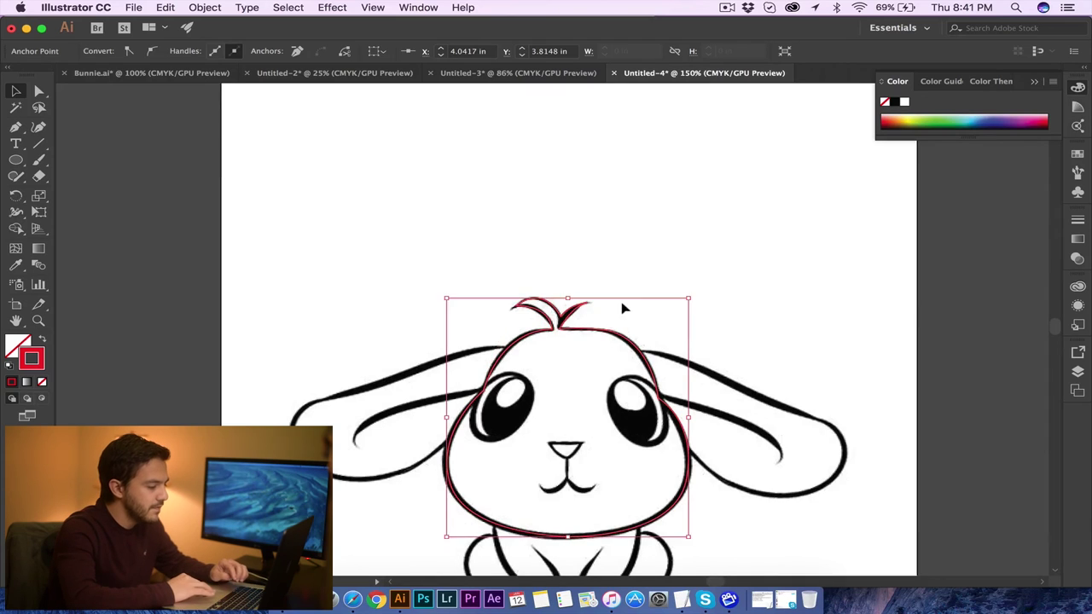
click(623, 308)
mouse_move(603, 282)
mouse_down()
mouse_move(848, 280)
mouse_move(627, 300)
mouse_move(617, 287)
mouse_up()
click(722, 248)
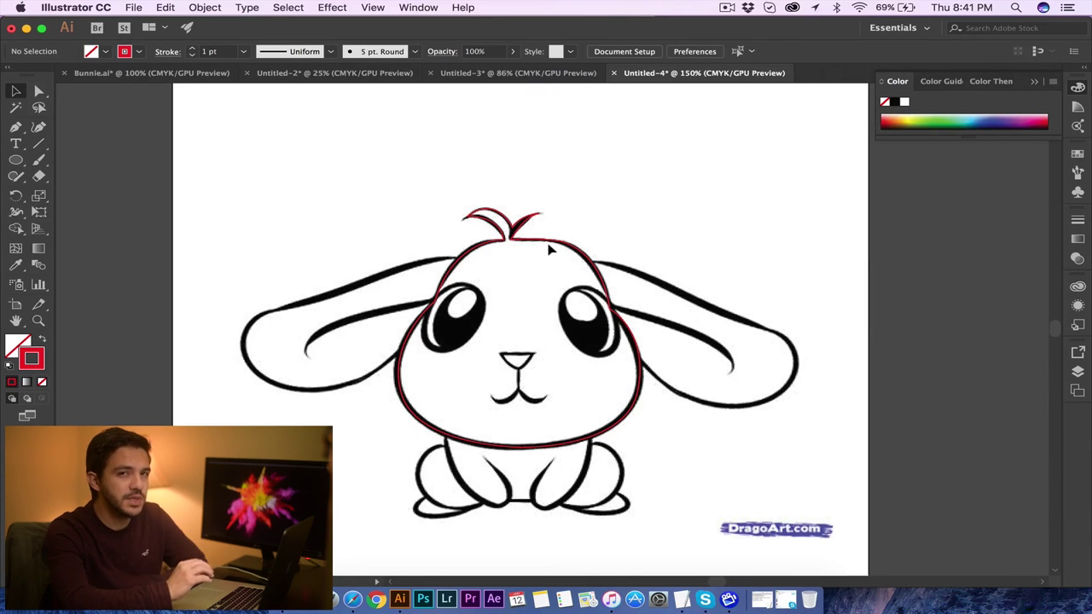
scroll(609, 290, right, 5)
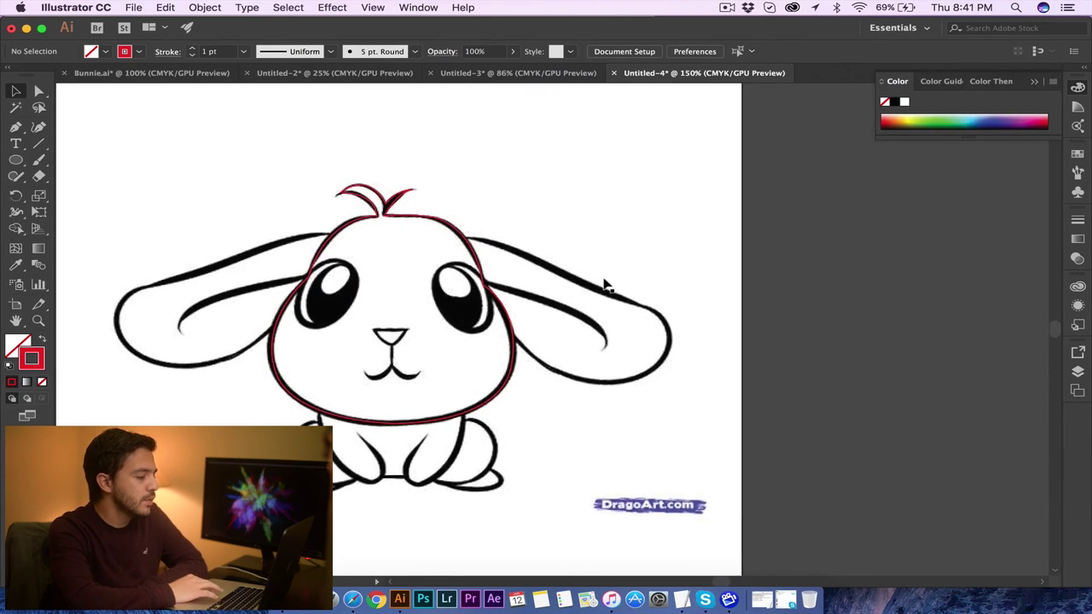
click(413, 280)
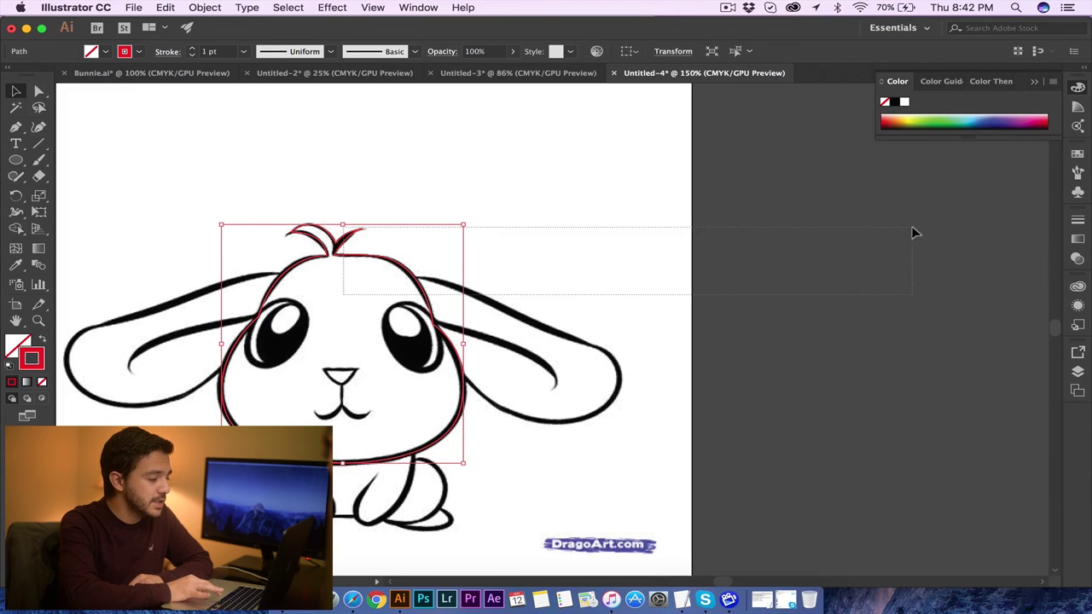
Drag the red head outline onto the pasteboard right of the artboard, zoom out and deselect.
click(375, 280)
drag(353, 228, 970, 179)
click(528, 254)
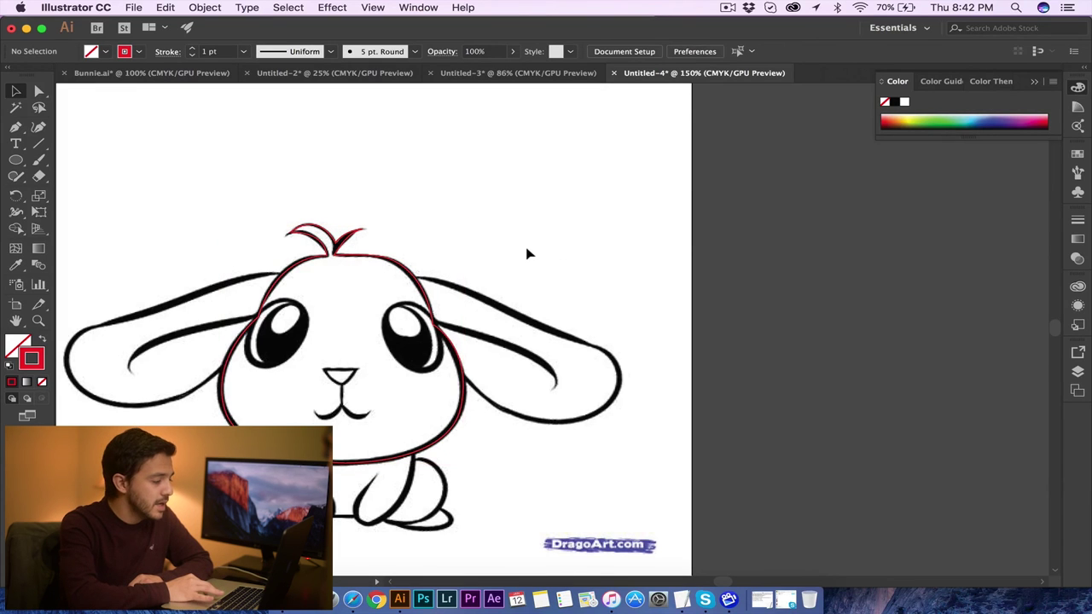
click(415, 280)
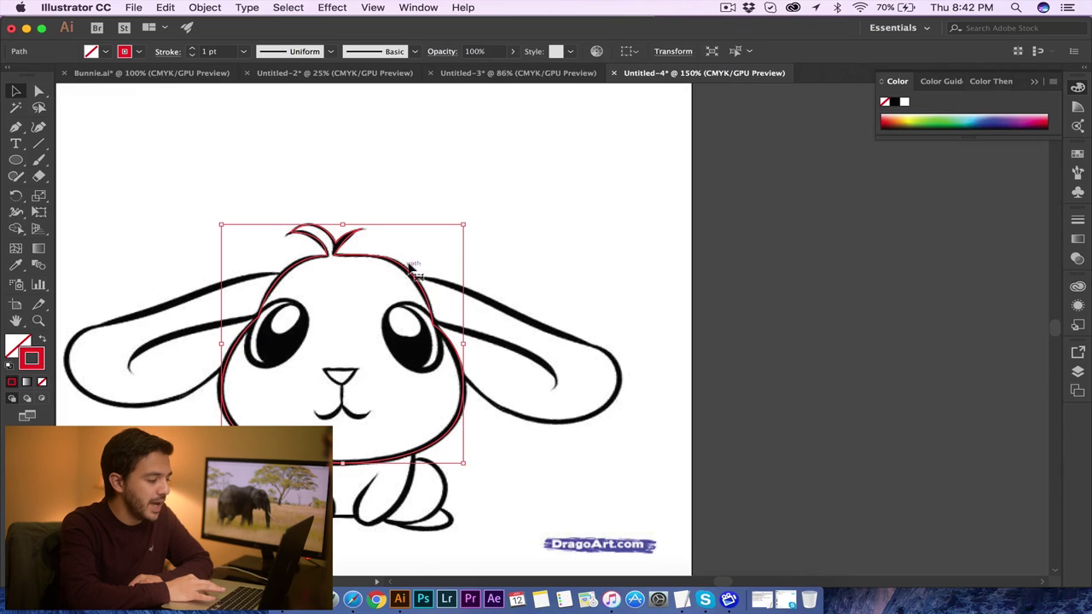
key(super+equal)
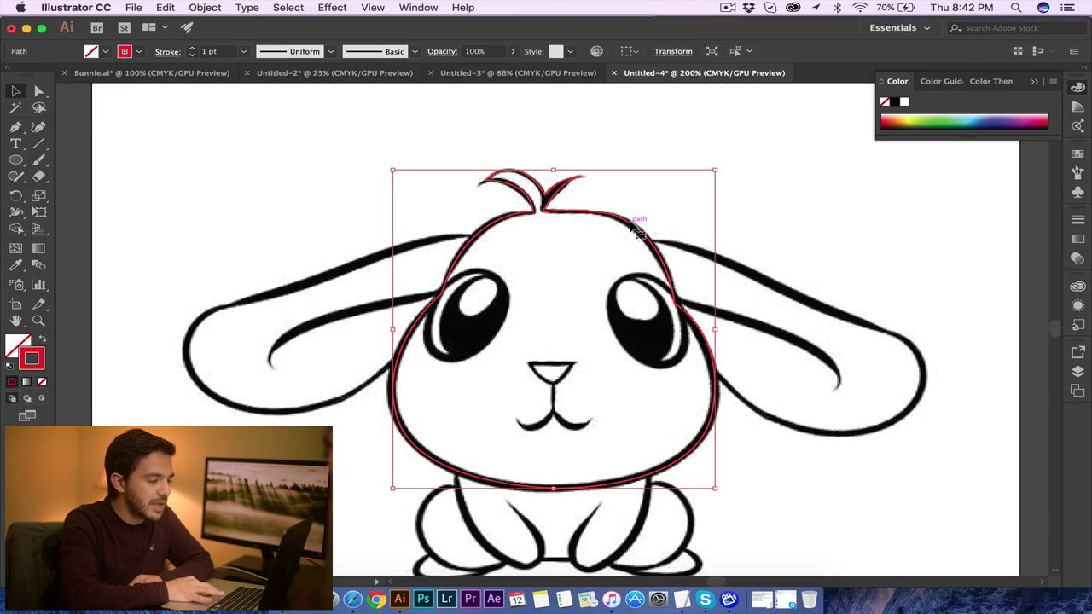
drag(632, 223, 986, 221)
scroll(987, 221, right, 10)
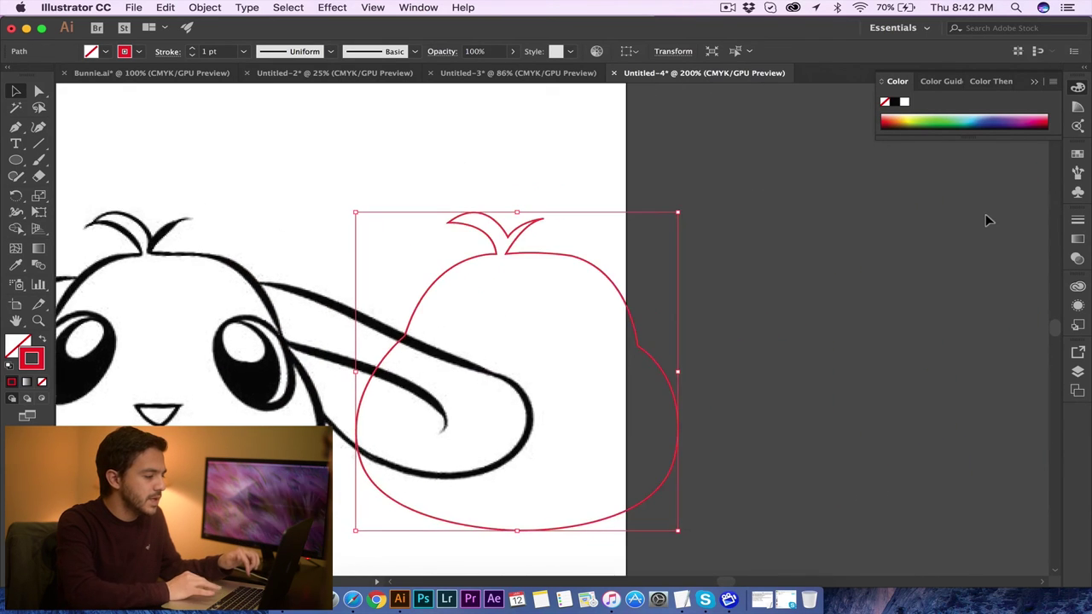
scroll(985, 221, right, 2)
drag(469, 218, 907, 217)
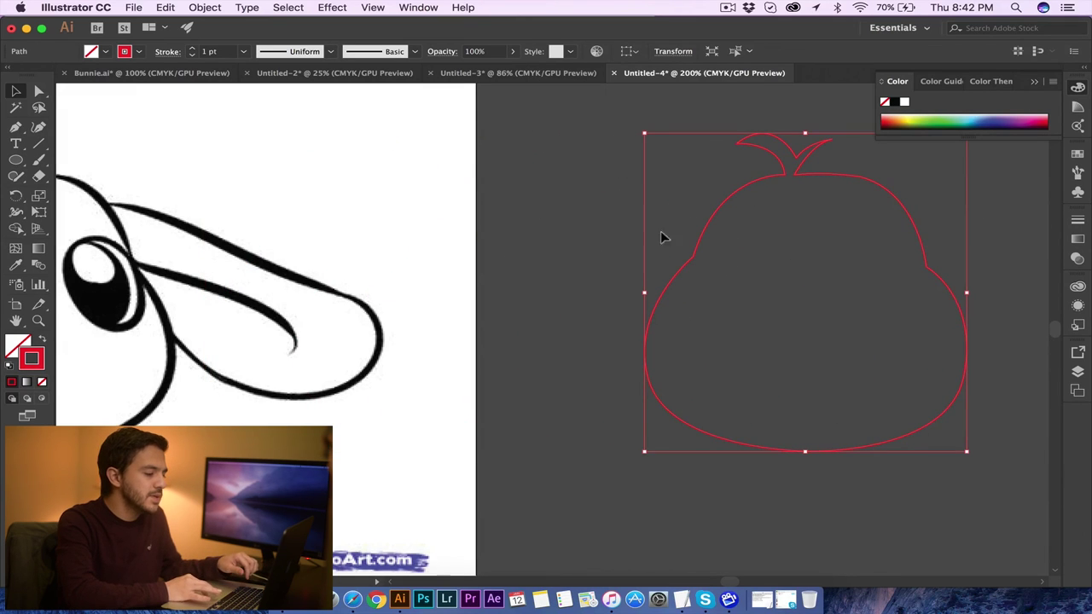
key(super+minus)
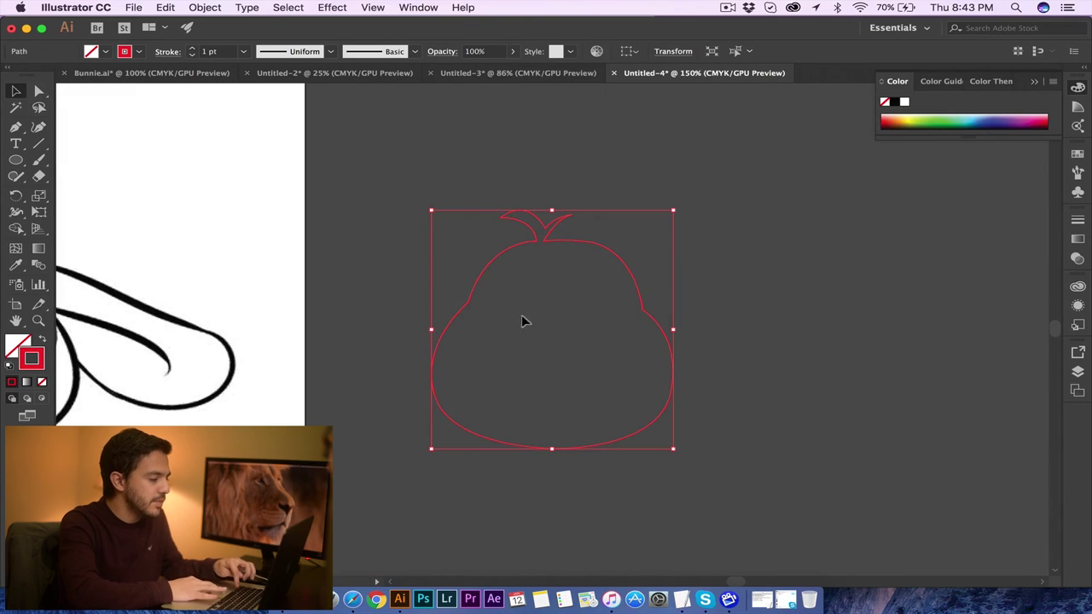
click(394, 358)
scroll(394, 360, left, 10)
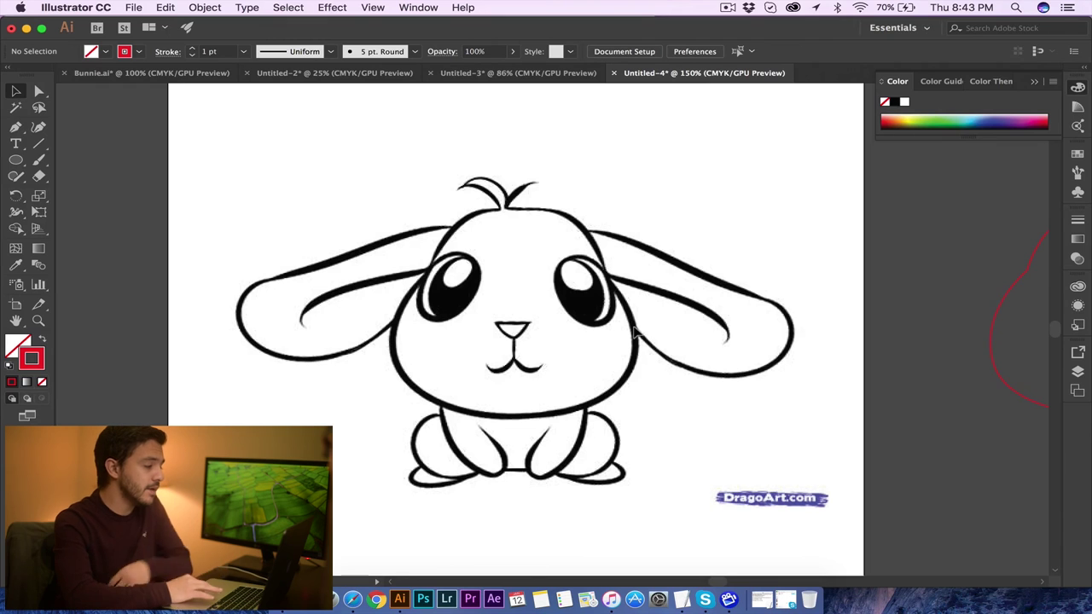
With the Pen tool at higher zoom, trace the ear's top edge, outer tip and bottom edge.
key(p)
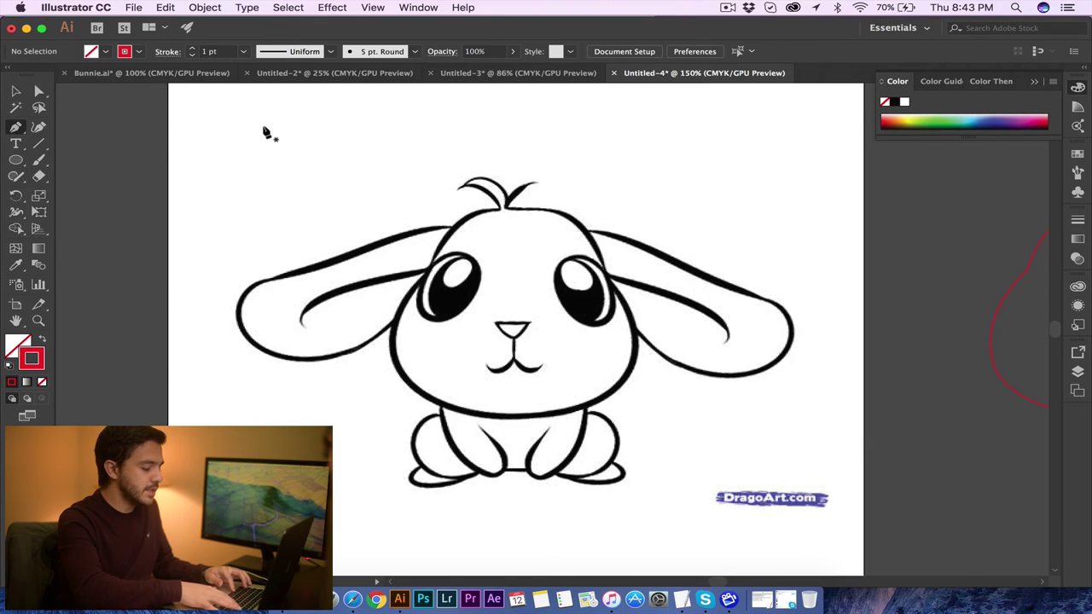
key(super+equal)
key(super+equal)
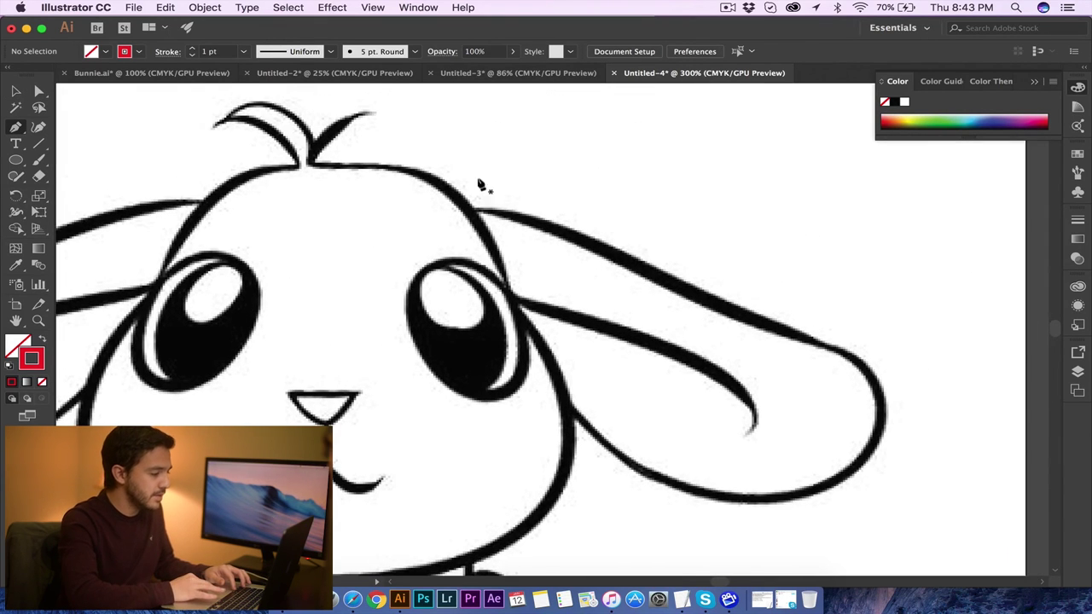
click(430, 222)
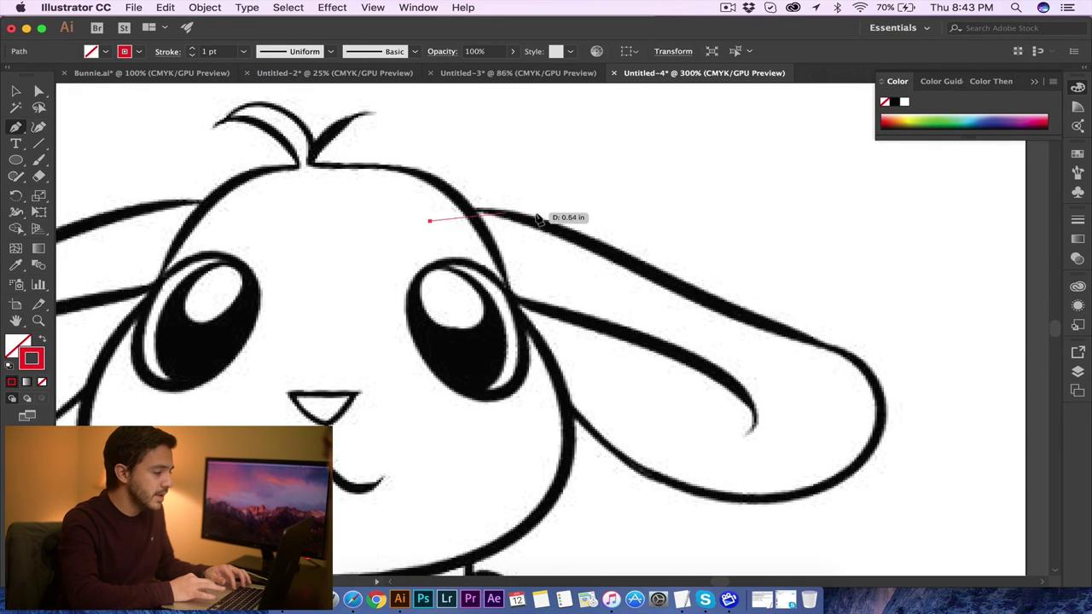
drag(555, 226, 631, 256)
scroll(720, 293, right, 5)
scroll(719, 293, down, 2)
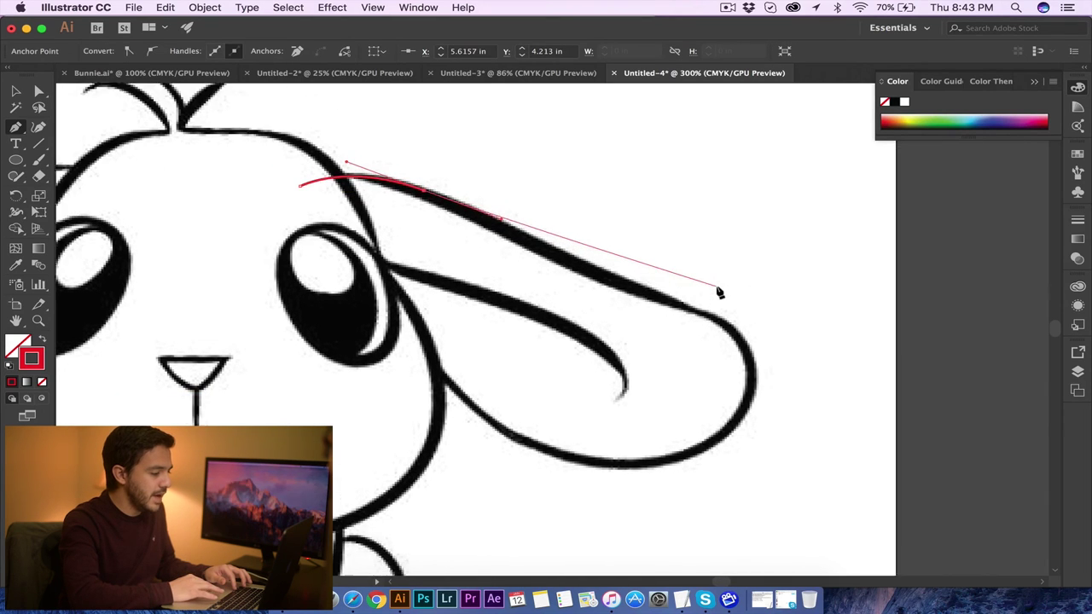
drag(657, 294, 742, 310)
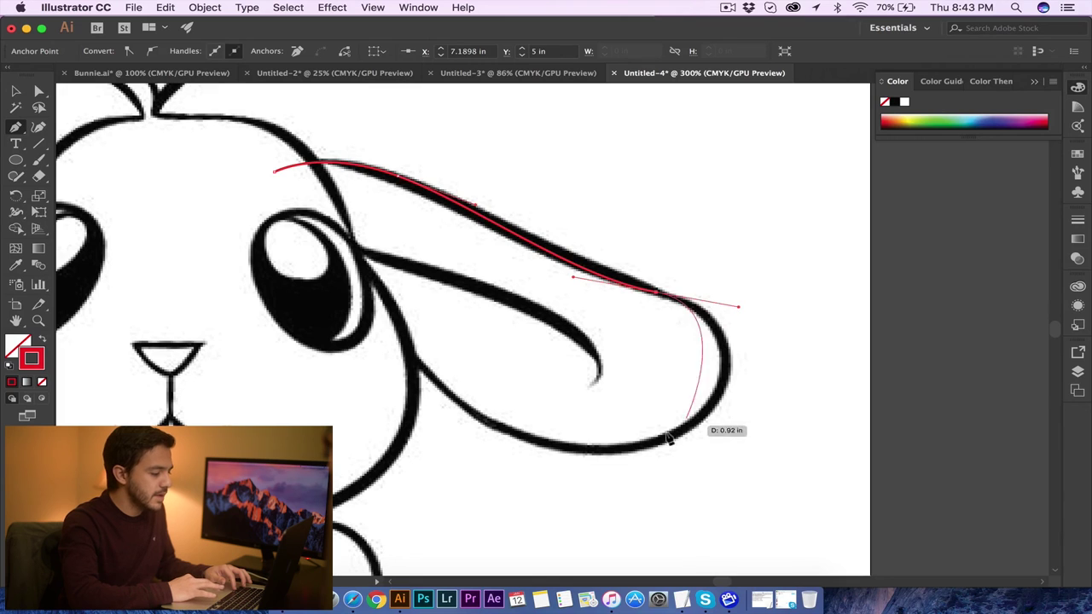
drag(631, 448, 491, 465)
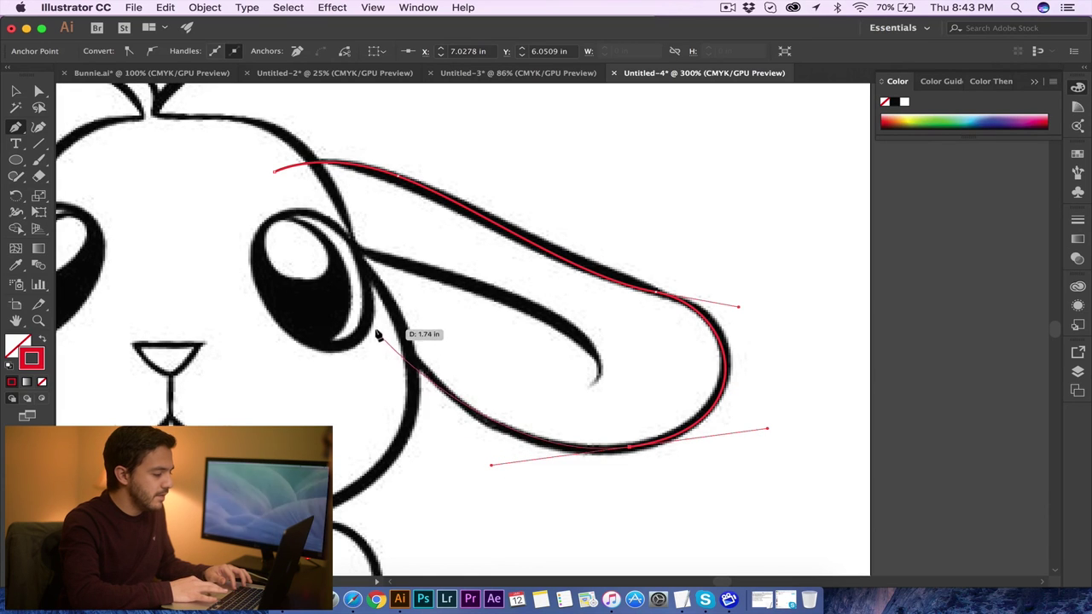
Shape the ear's inner edge and close the ear outline at its starting anchor.
drag(375, 329, 337, 293)
drag(375, 328, 662, 295)
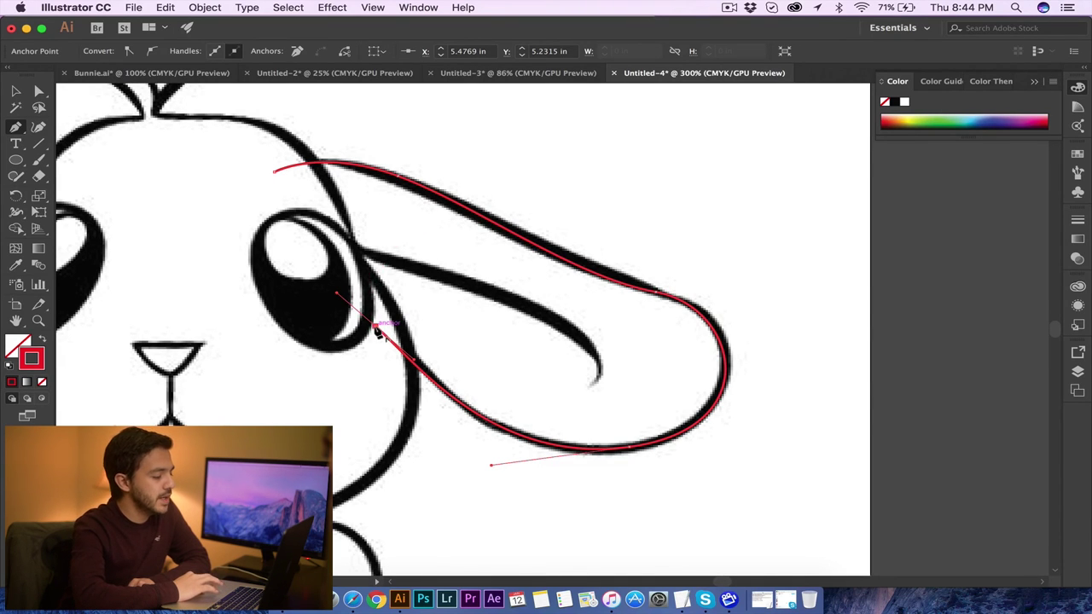
click(377, 329)
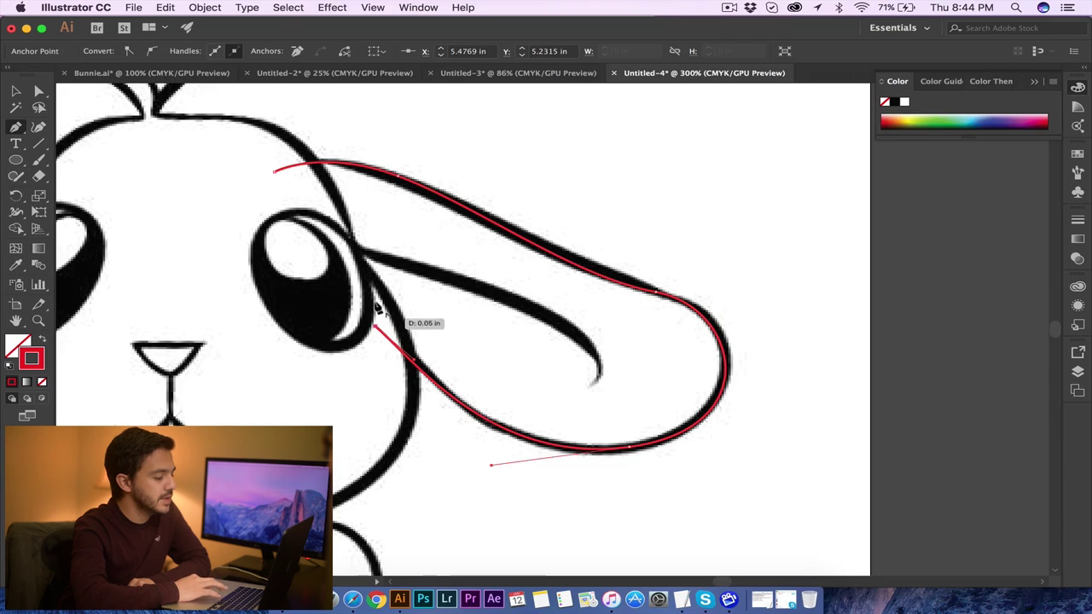
click(275, 175)
scroll(244, 372, left, 5)
scroll(245, 372, down, 3)
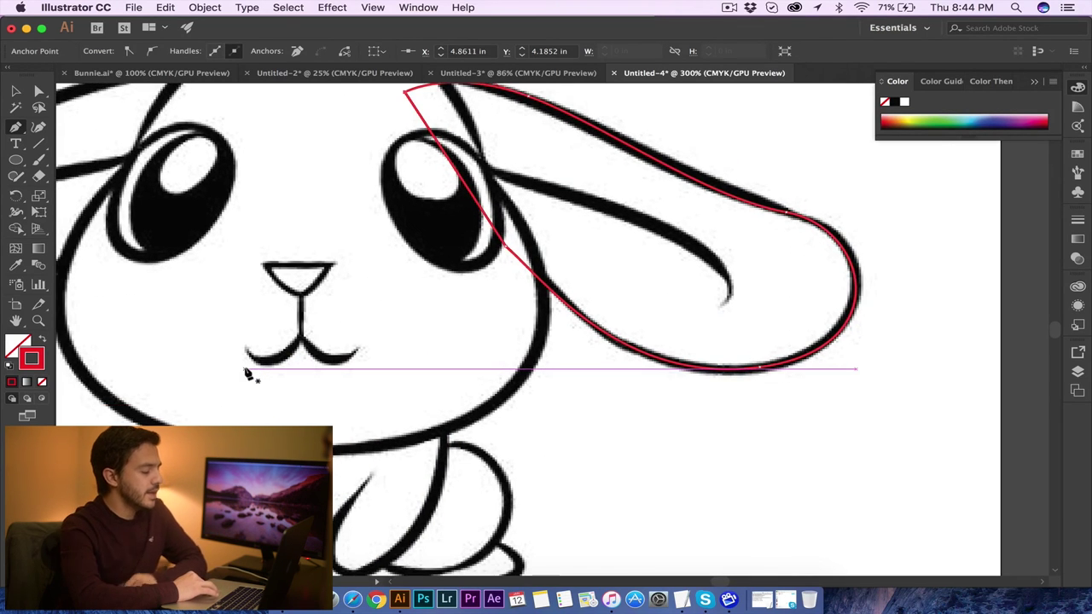
scroll(244, 372, down, 1)
scroll(245, 372, up, 3)
scroll(245, 372, left, 4)
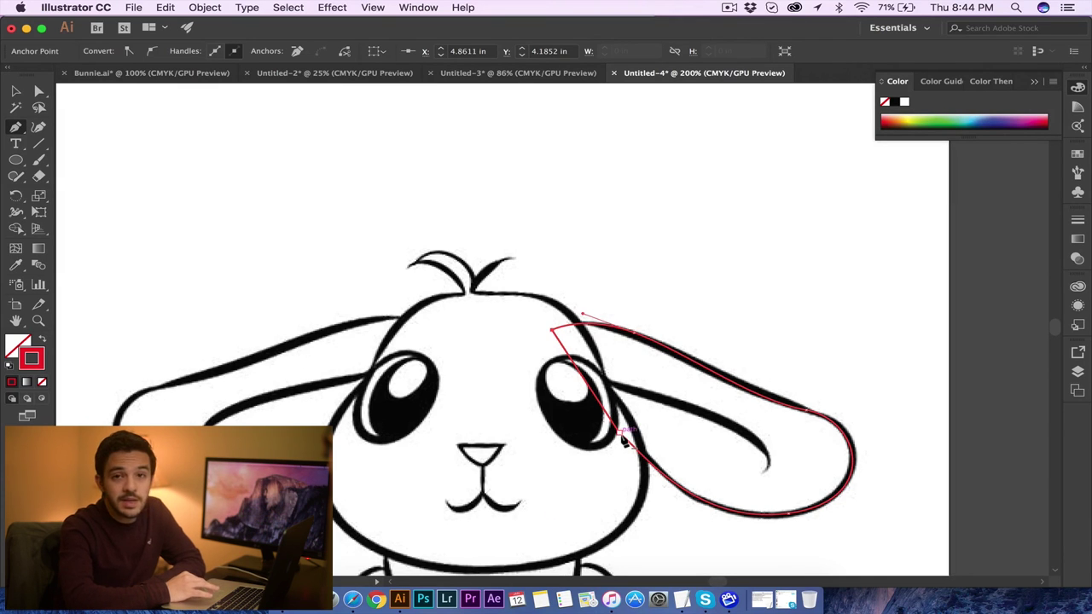
click(17, 91)
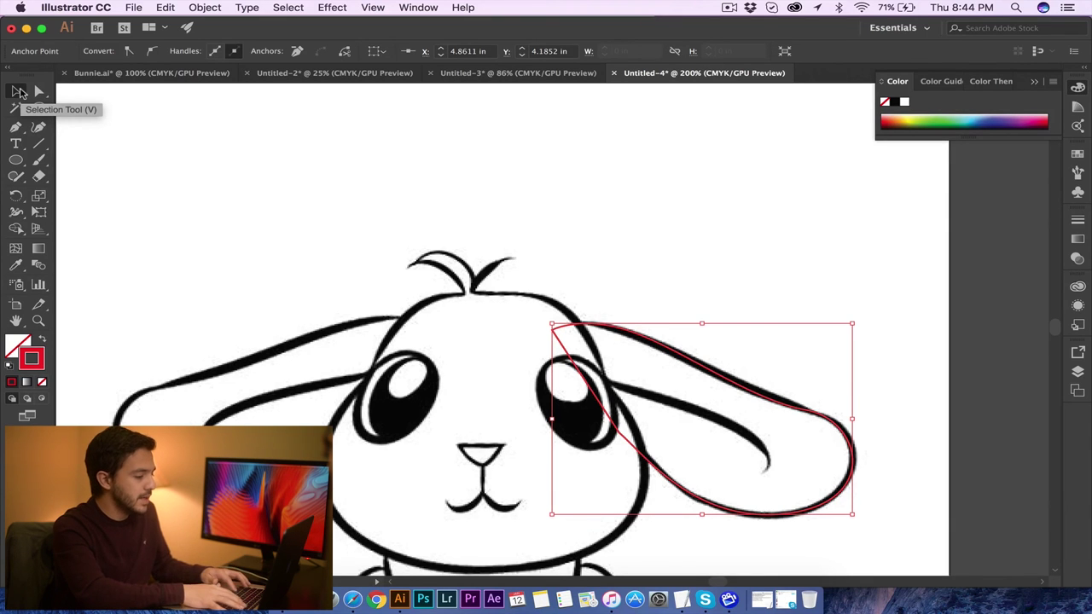
Drag the ear outline onto the head outline's right side, deselect, and zoom back in on the reference.
key(super+minus)
scroll(514, 275, right, 5)
scroll(514, 275, down, 3)
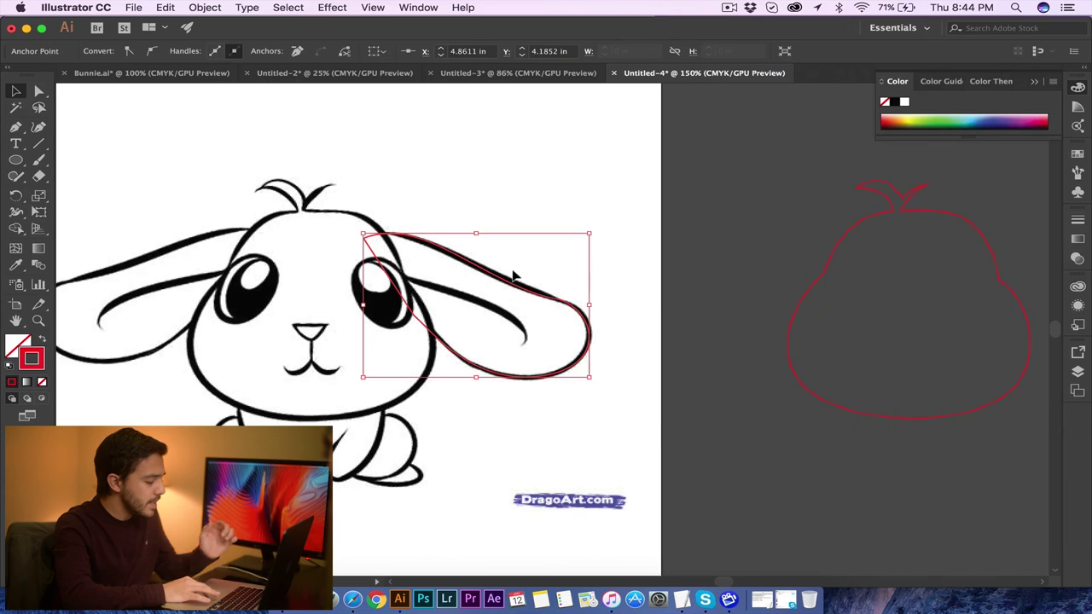
drag(542, 293, 1029, 310)
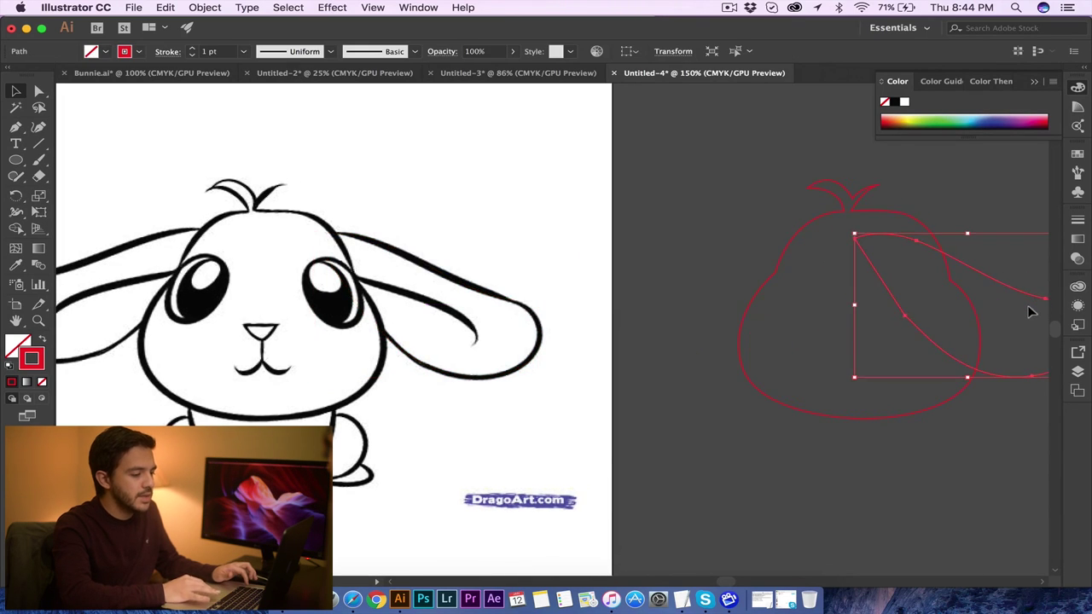
drag(911, 279, 969, 280)
click(952, 236)
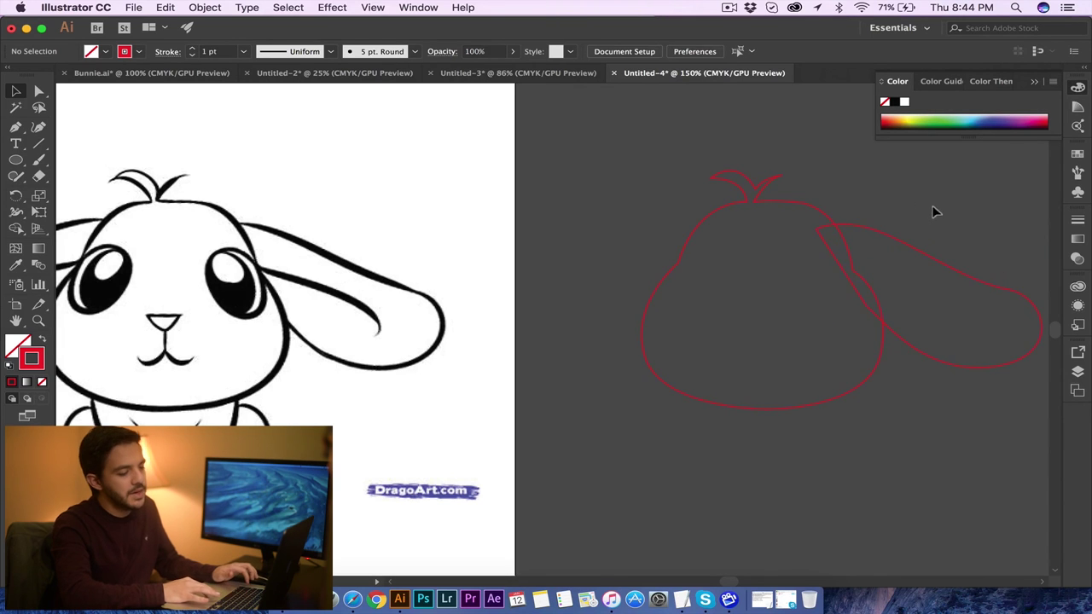
scroll(892, 195, down, 3)
scroll(893, 196, left, 3)
key(super+equal)
key(super+equal)
key(super+equal)
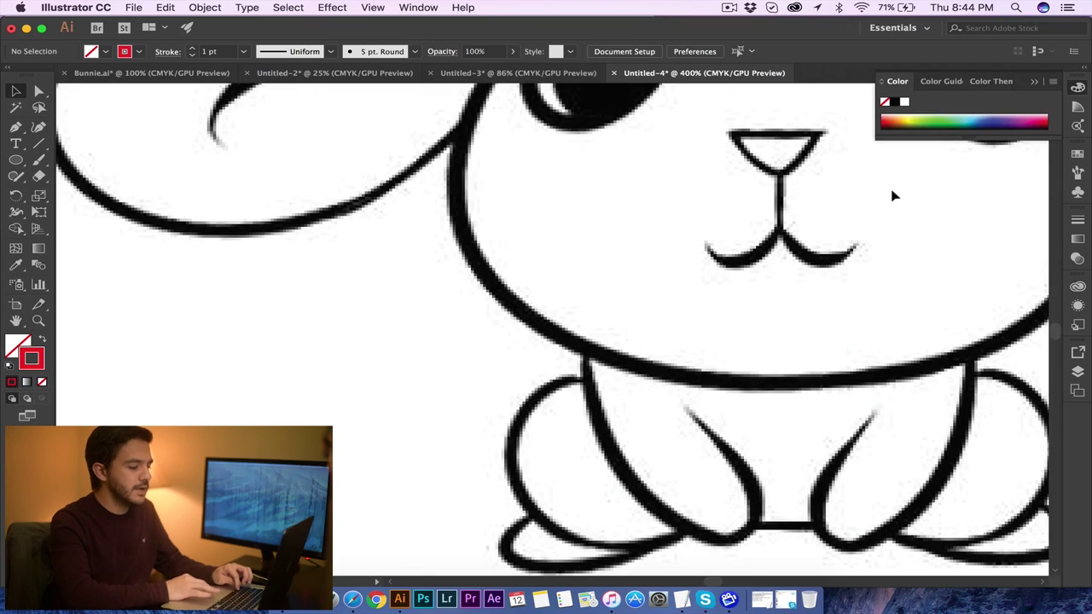
scroll(768, 285, down, 3)
scroll(768, 285, right, 6)
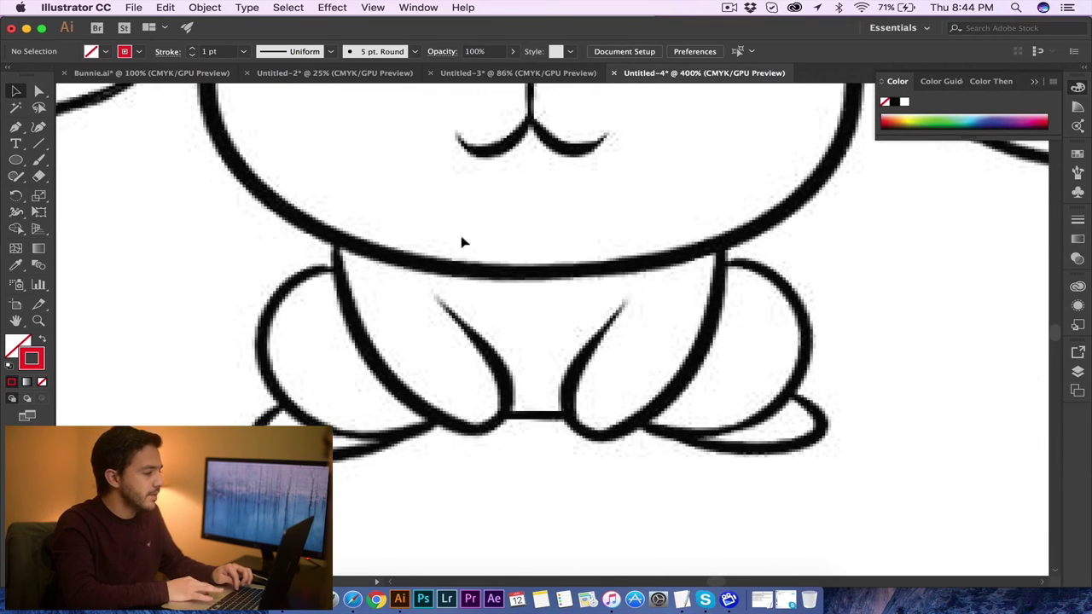
Trace the front leg line with the Pen tool, curving around its bottom up to the body's edge.
click(15, 128)
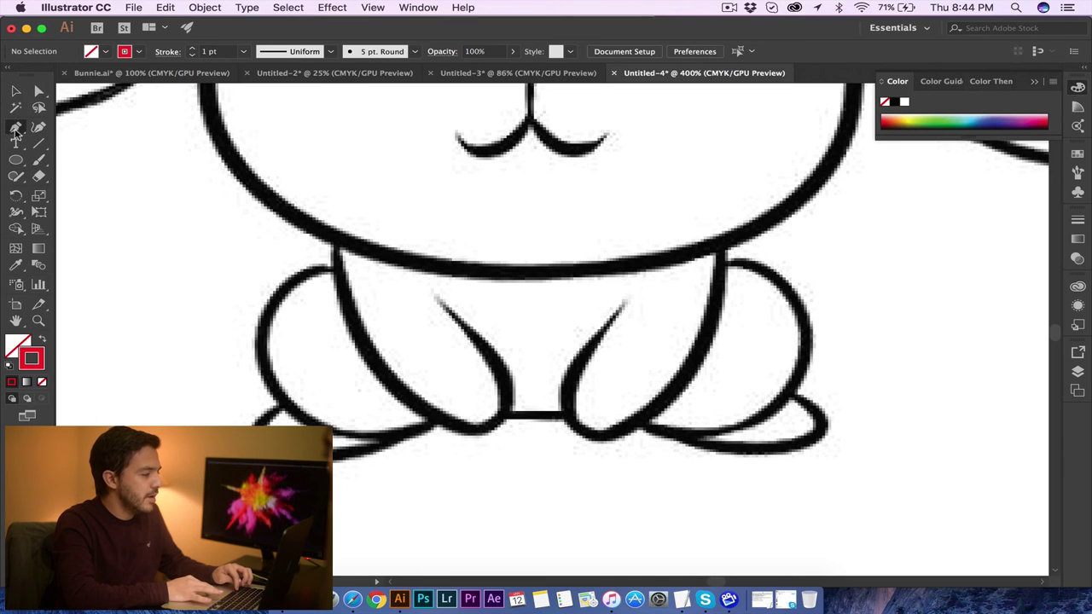
click(624, 304)
drag(571, 420, 591, 466)
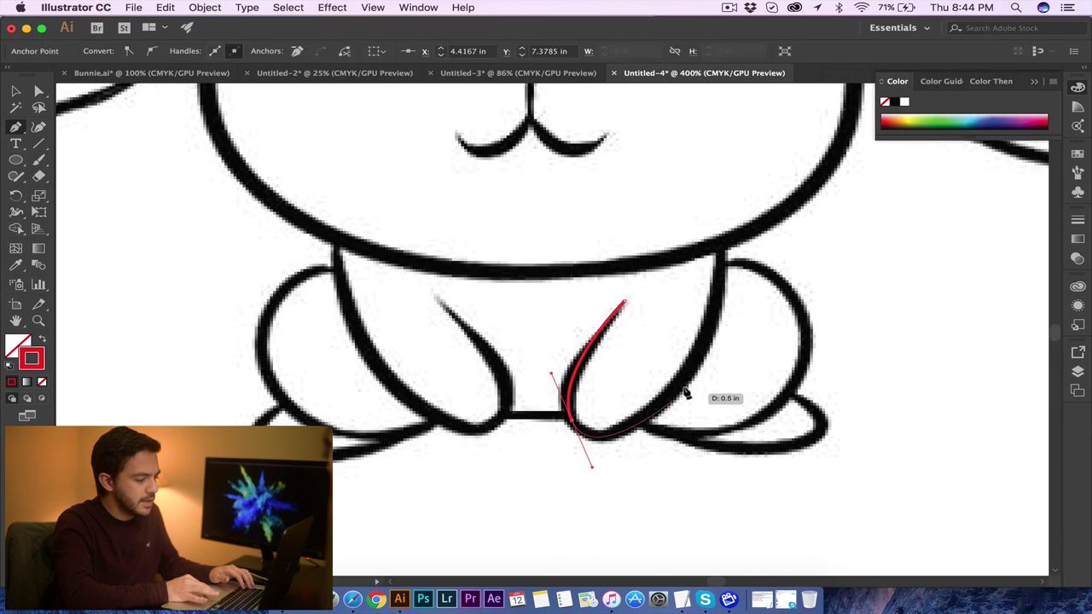
drag(688, 374, 705, 348)
drag(718, 209, 717, 183)
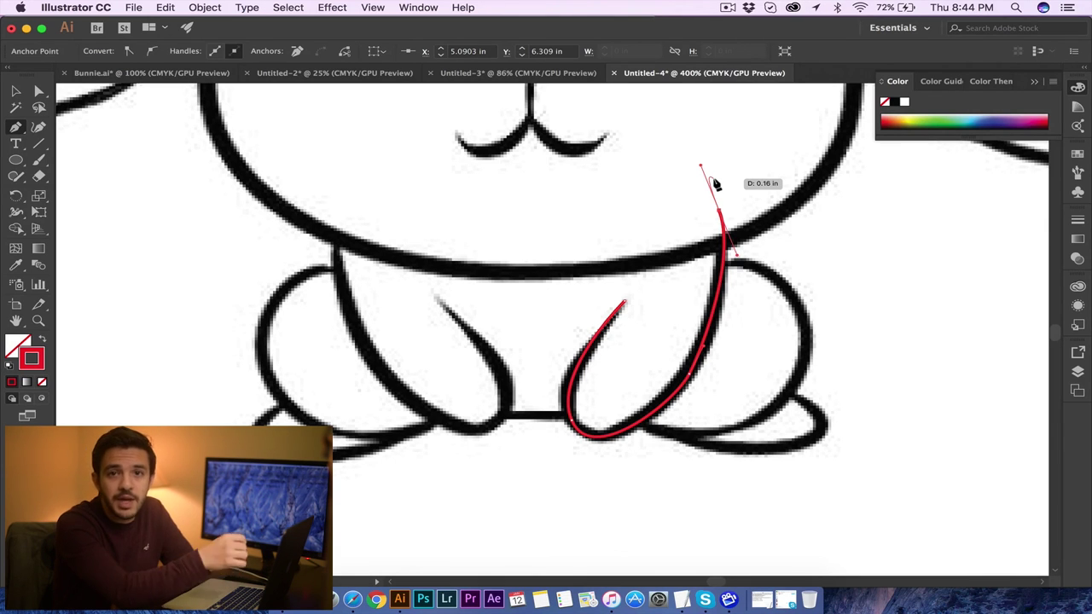
drag(716, 183, 670, 207)
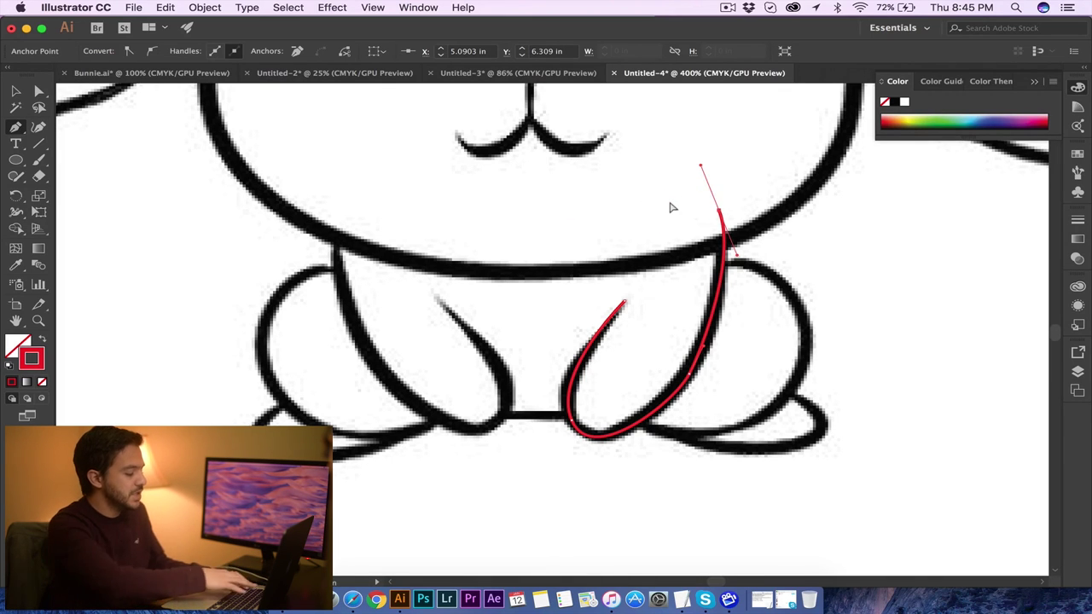
super+click(672, 207)
Draw the right foot outline around its side and the toe bump.
scroll(776, 284, right, 3)
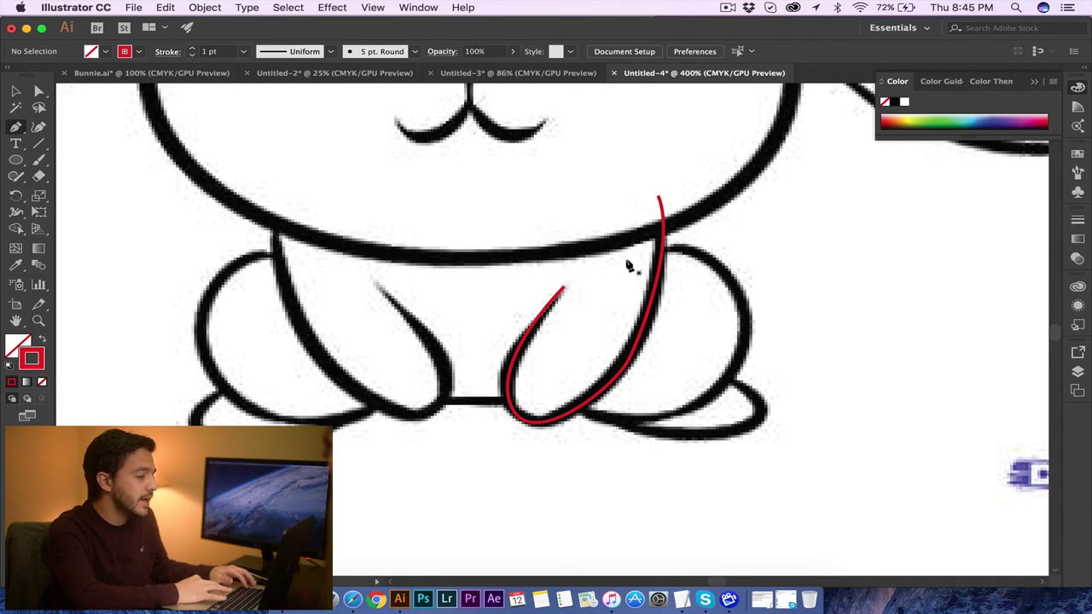
drag(625, 259, 713, 258)
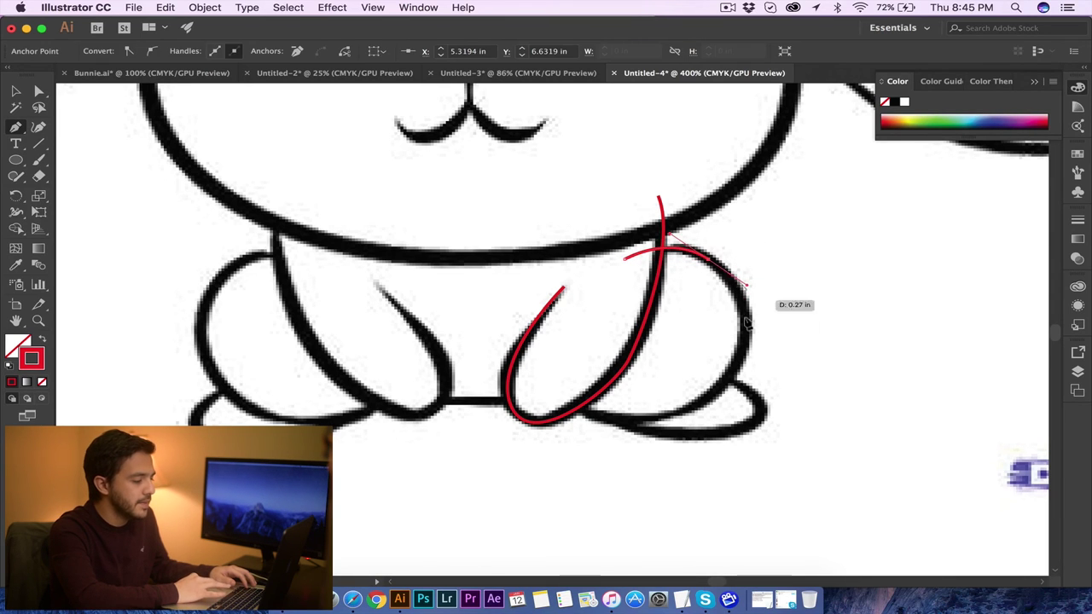
drag(727, 376, 472, 351)
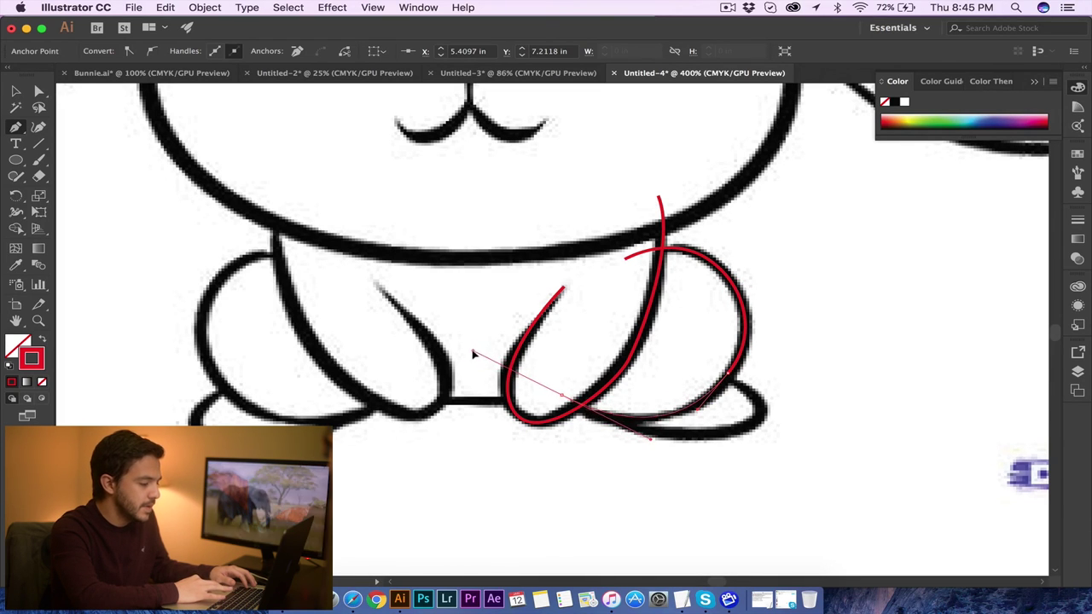
click(624, 257)
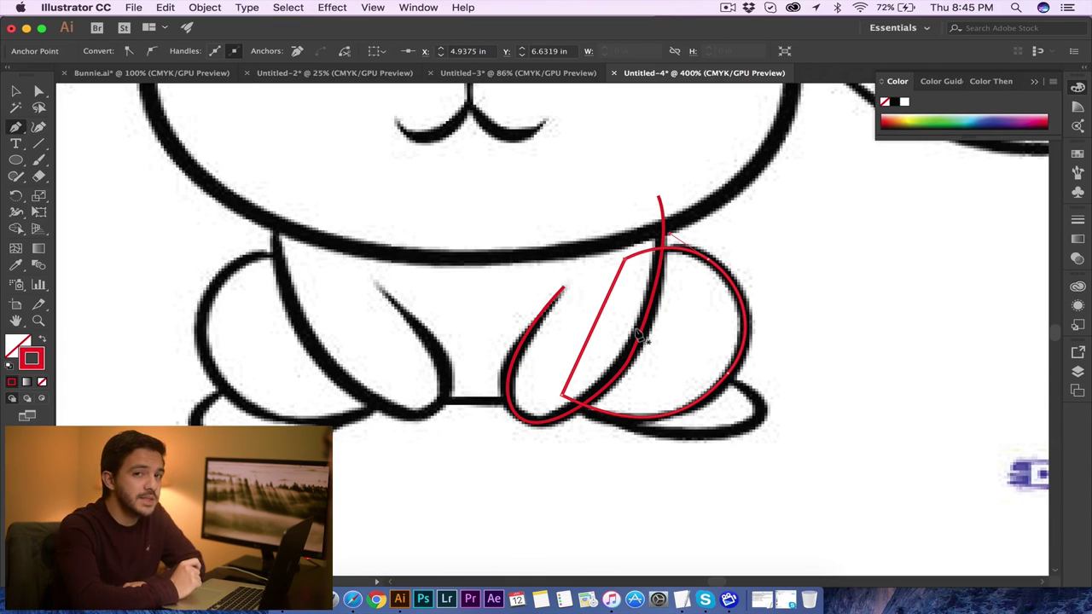
scroll(256, 261, down, 5)
scroll(256, 260, right, 5)
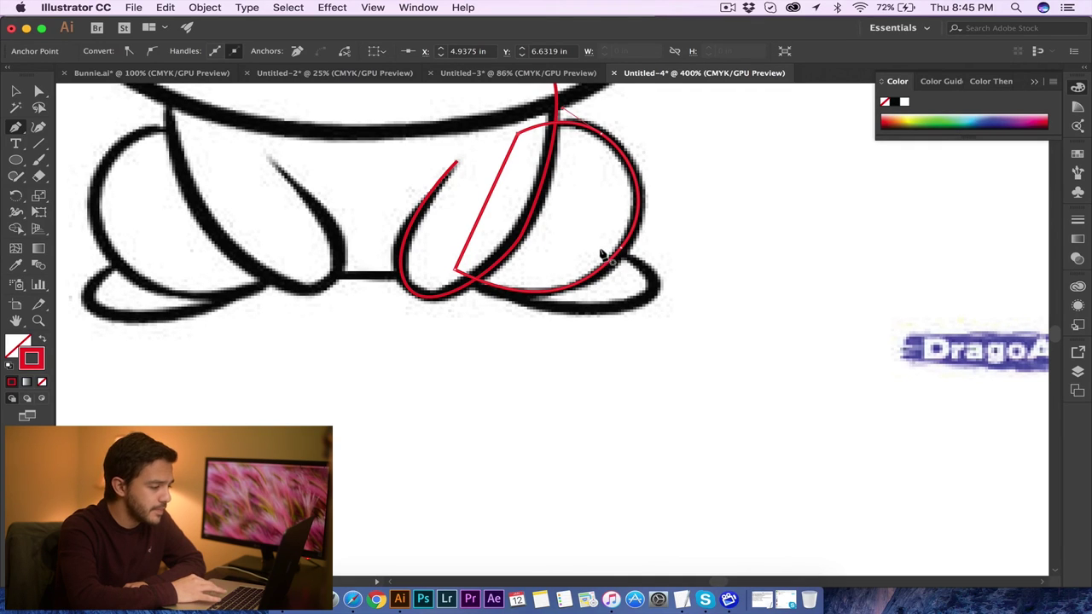
click(595, 249)
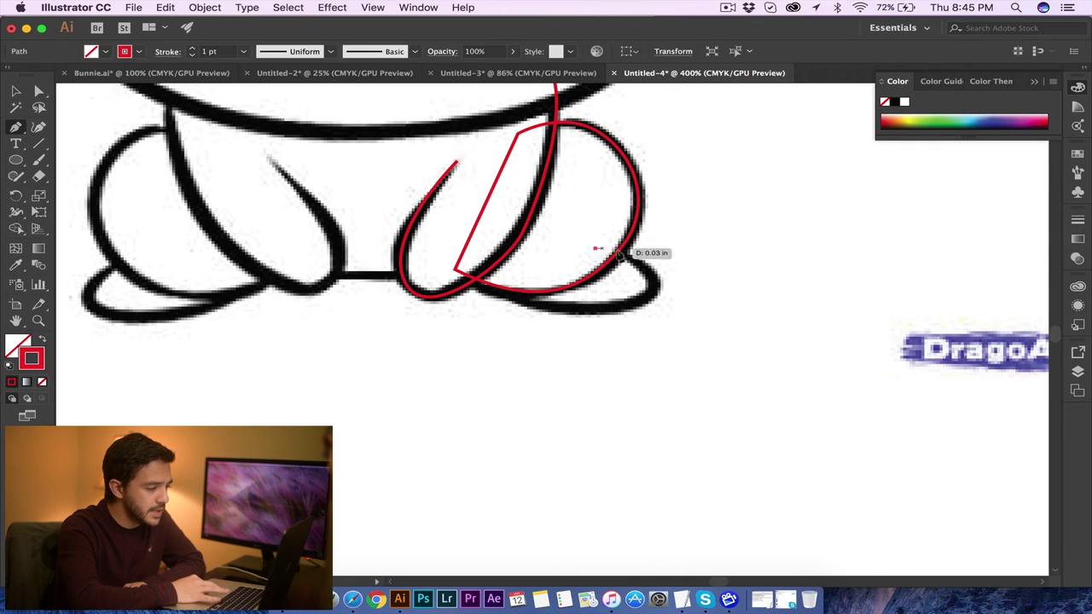
drag(659, 292, 597, 259)
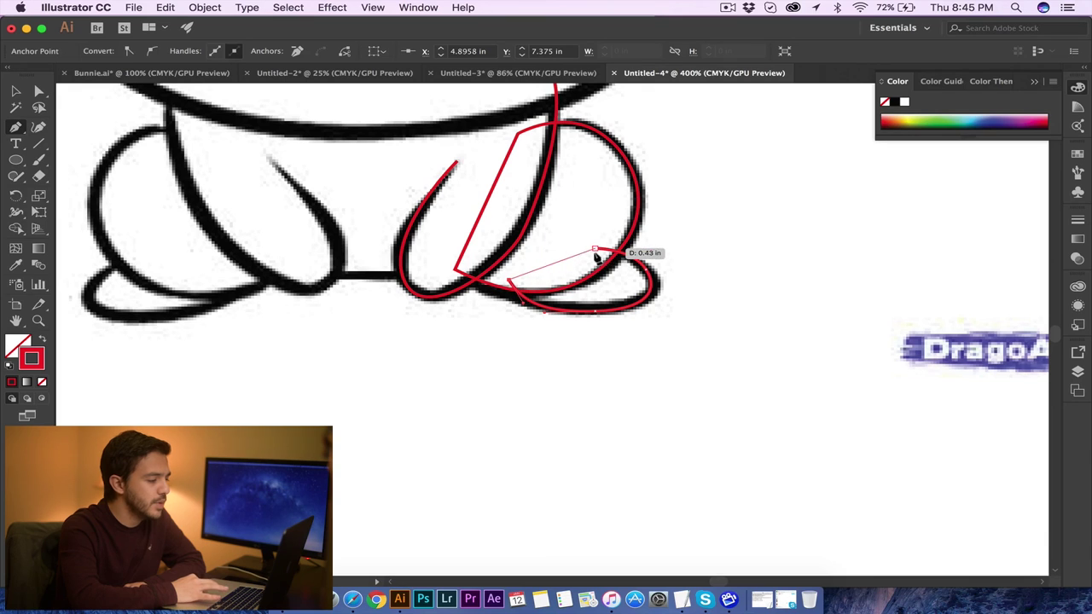
Zoom out, marquee-select the traced foot loop, then deselect it.
key(v)
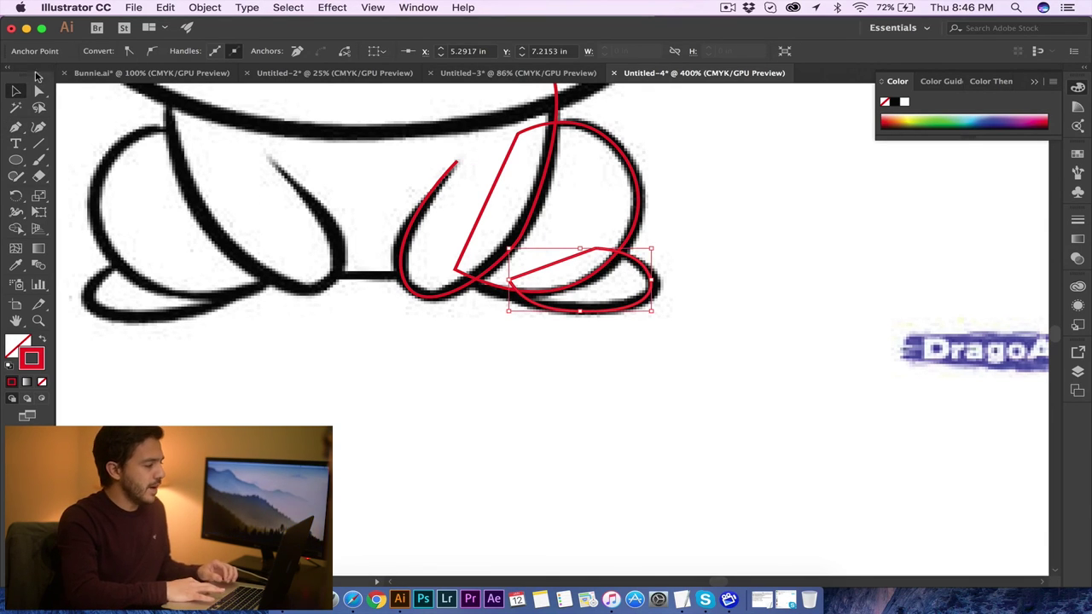
key(super+minus)
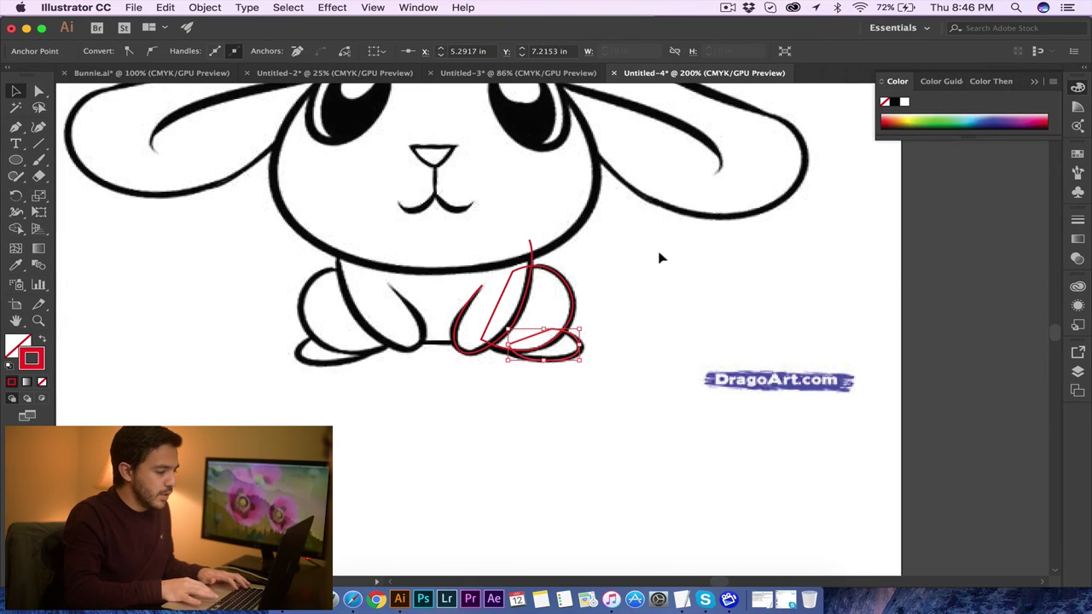
drag(623, 294, 430, 376)
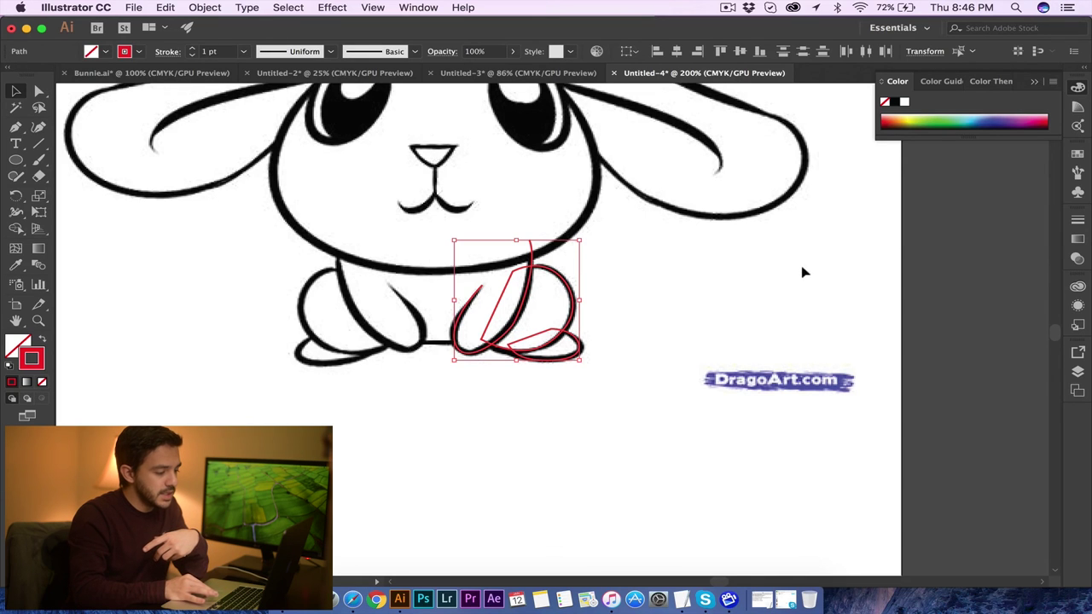
scroll(709, 307, right, 10)
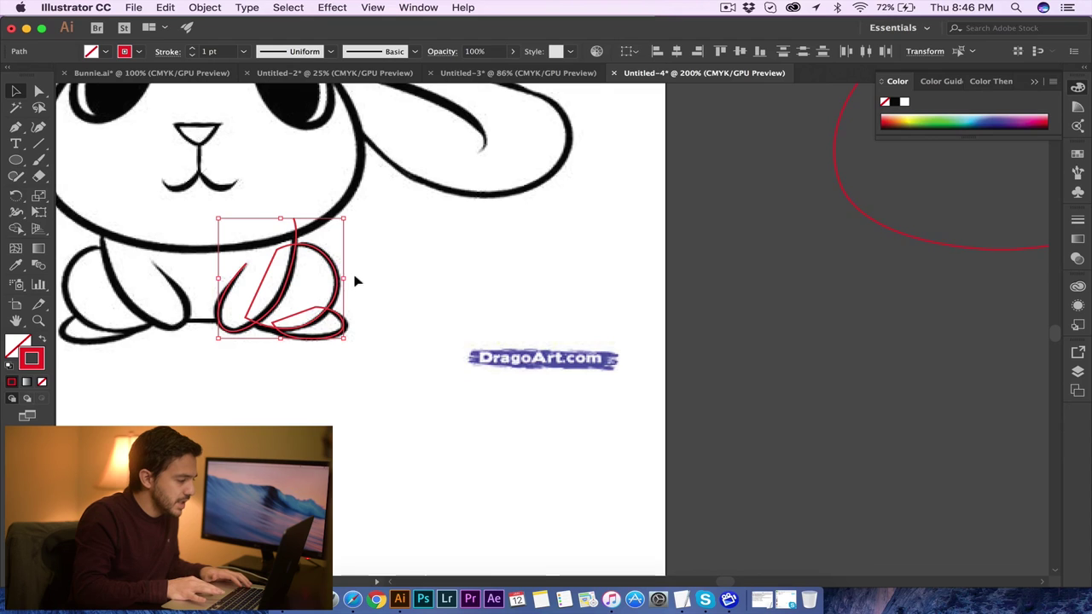
click(332, 242)
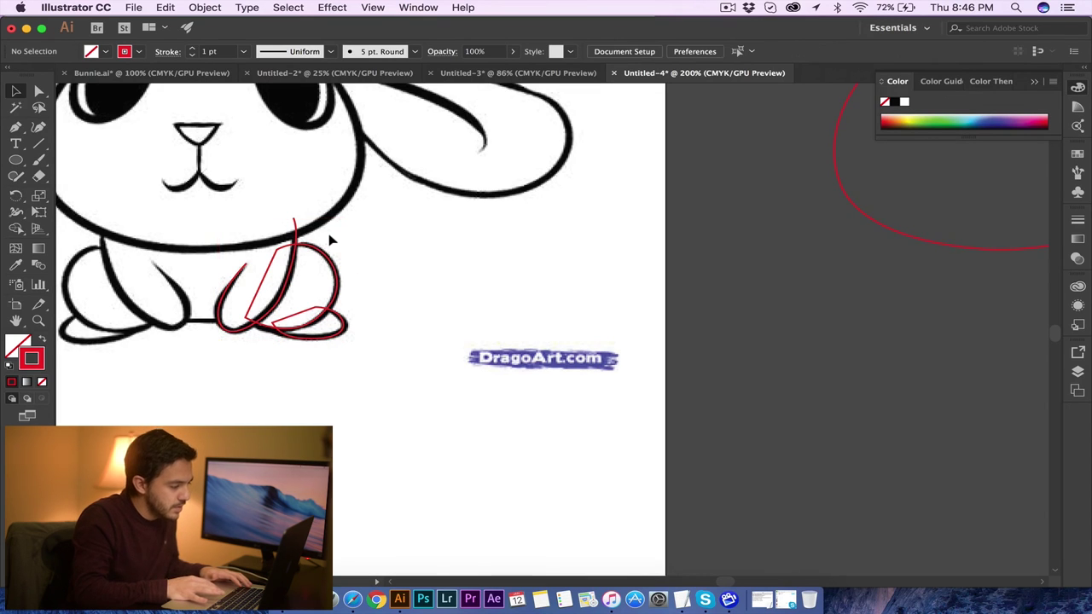
Drag the red foot loop right onto the red sketch, under its body, and deselect.
drag(381, 184, 250, 326)
drag(327, 257, 1000, 258)
scroll(999, 261, right, 10)
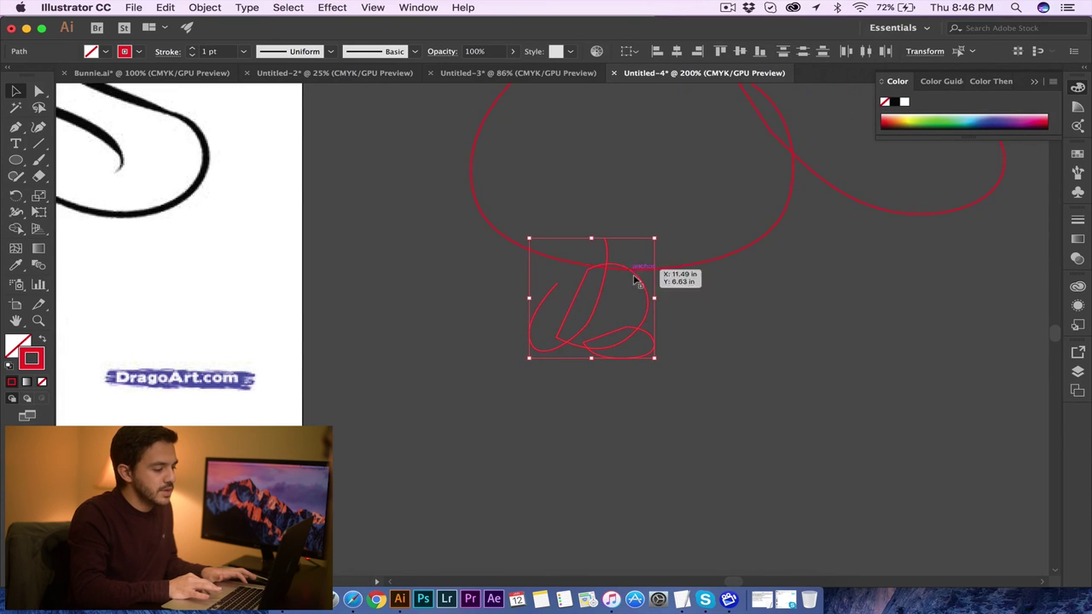
drag(639, 281, 790, 287)
click(843, 280)
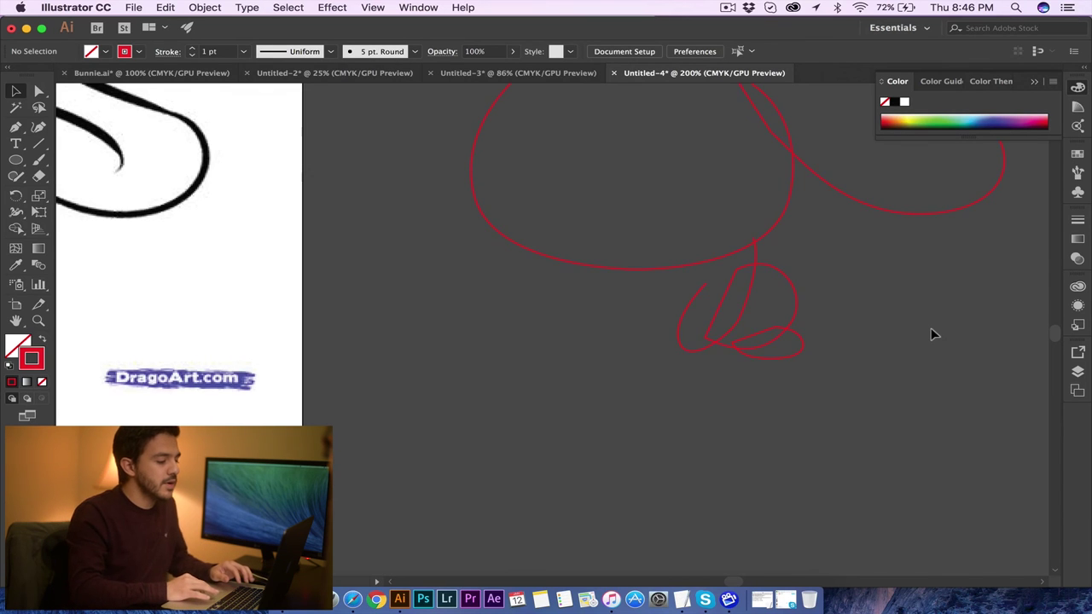
scroll(884, 284, left, 5)
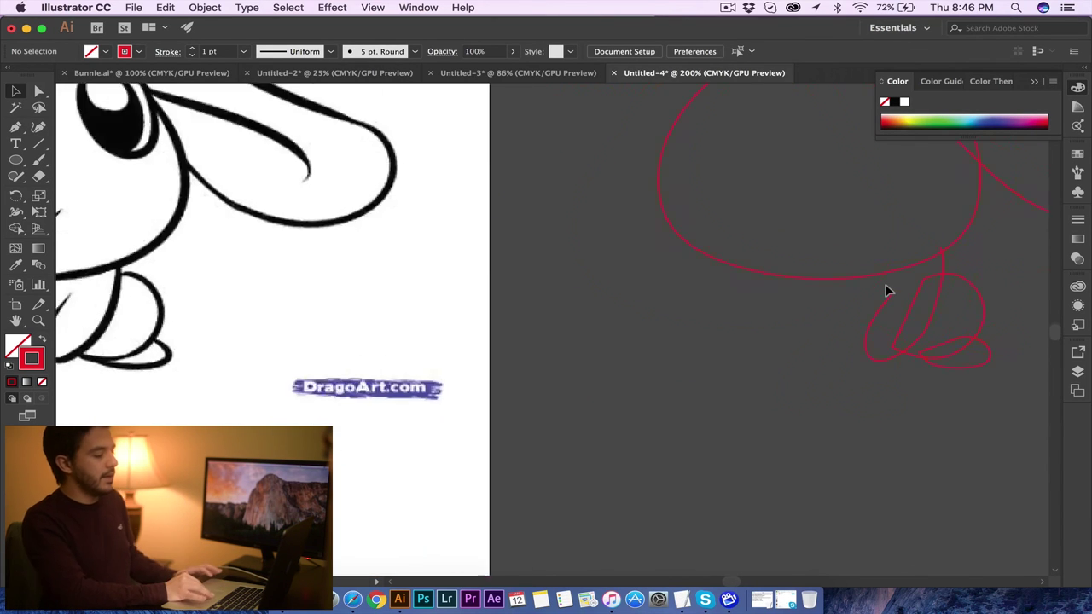
scroll(885, 285, left, 8)
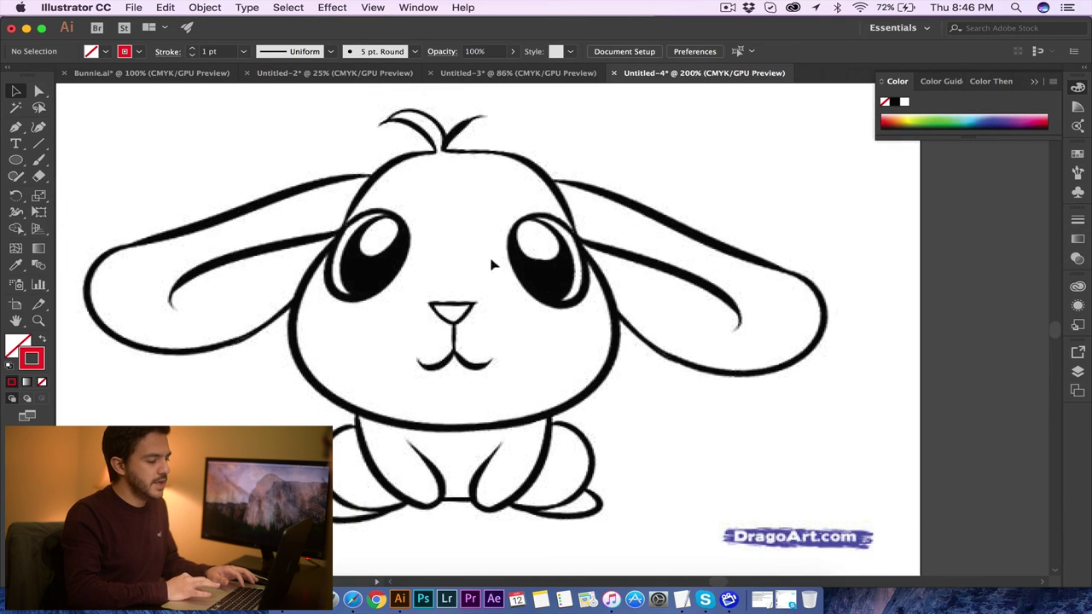
Zoom in and trace the eye's outer outline as a closed Pen path.
key(super+equal)
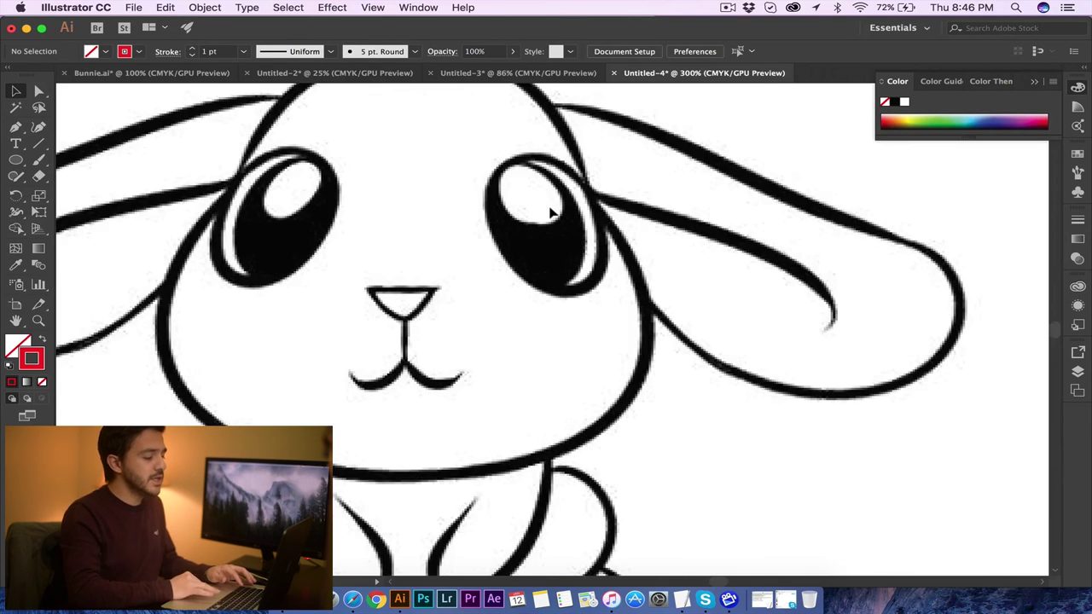
scroll(550, 214, up, 3)
click(19, 130)
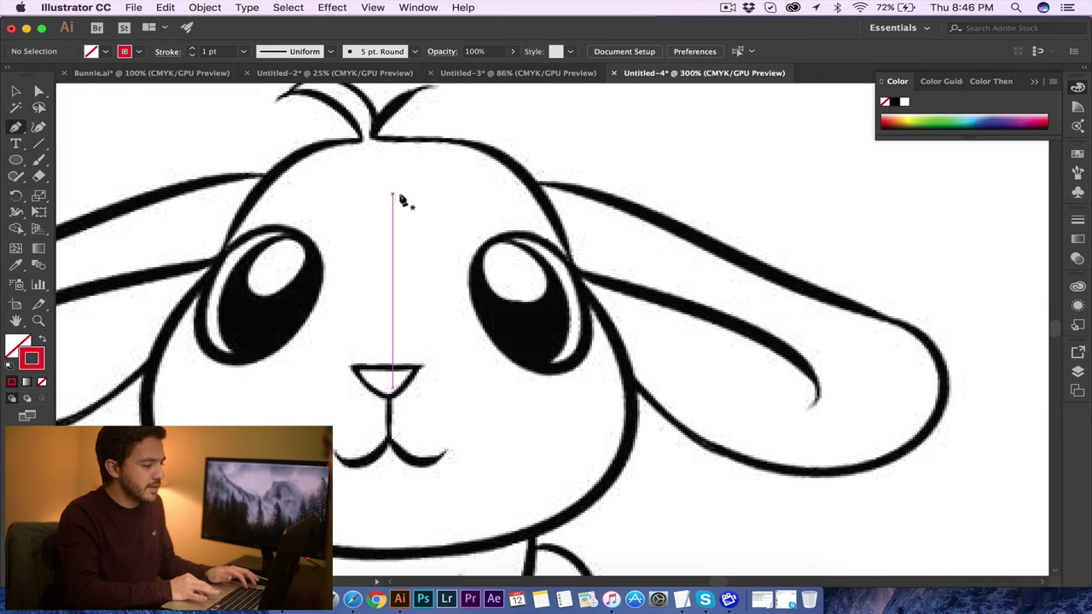
click(498, 234)
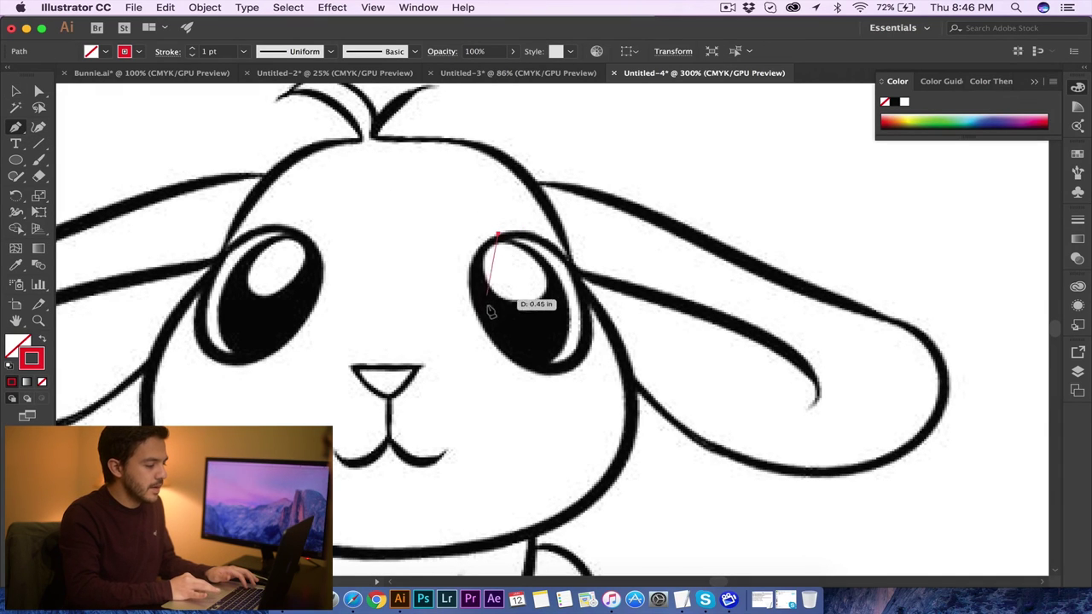
drag(504, 356, 569, 425)
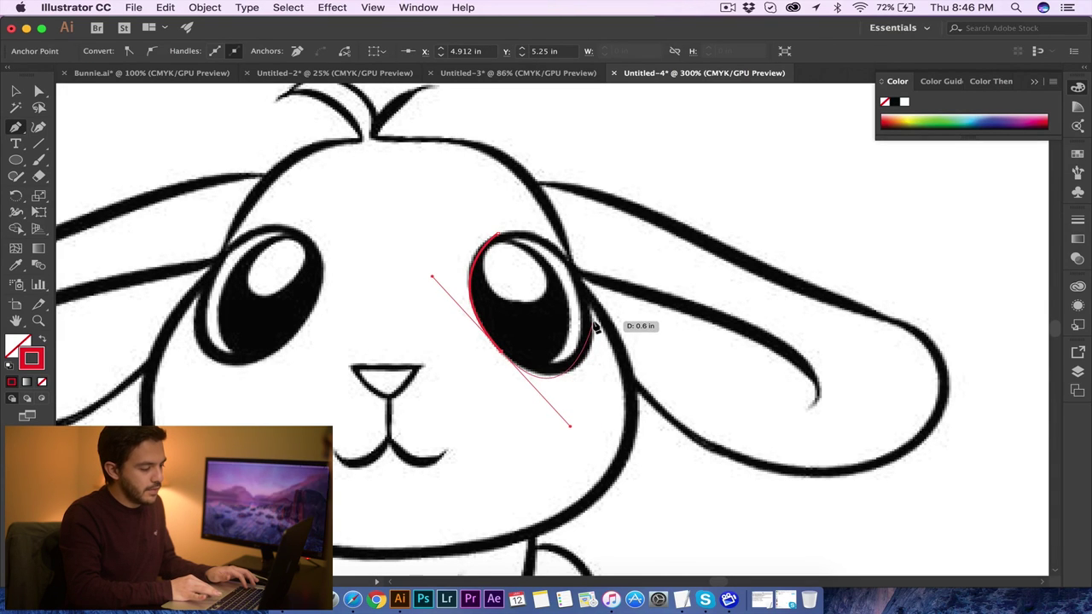
click(499, 235)
mouse_move(431, 240)
mouse_down()
mouse_move(409, 251)
mouse_move(428, 261)
mouse_up()
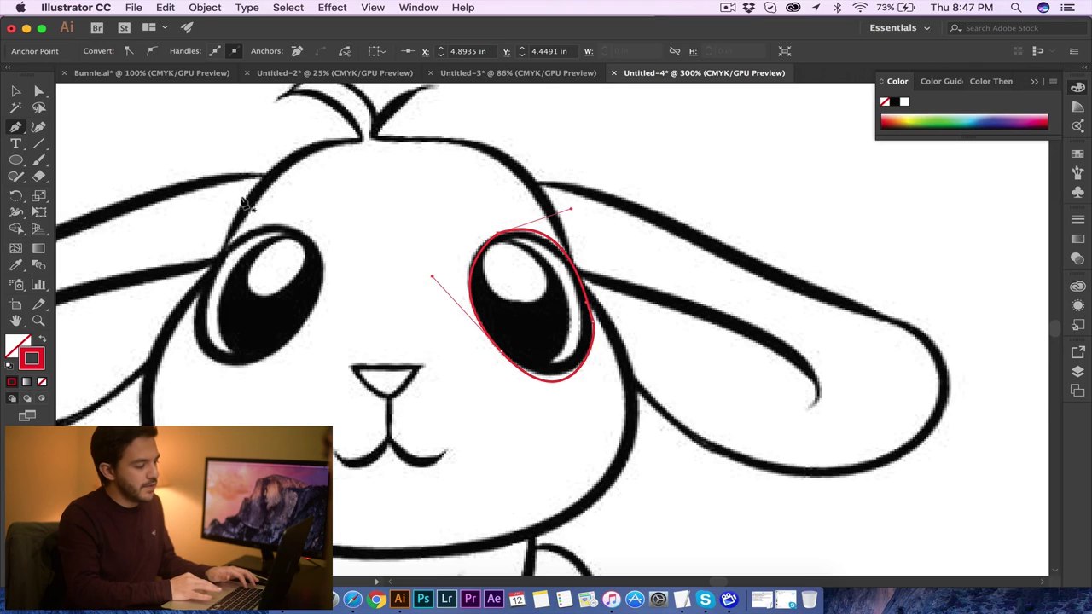
click(15, 92)
Trace the eye's white highlight as a closed curved path.
click(16, 126)
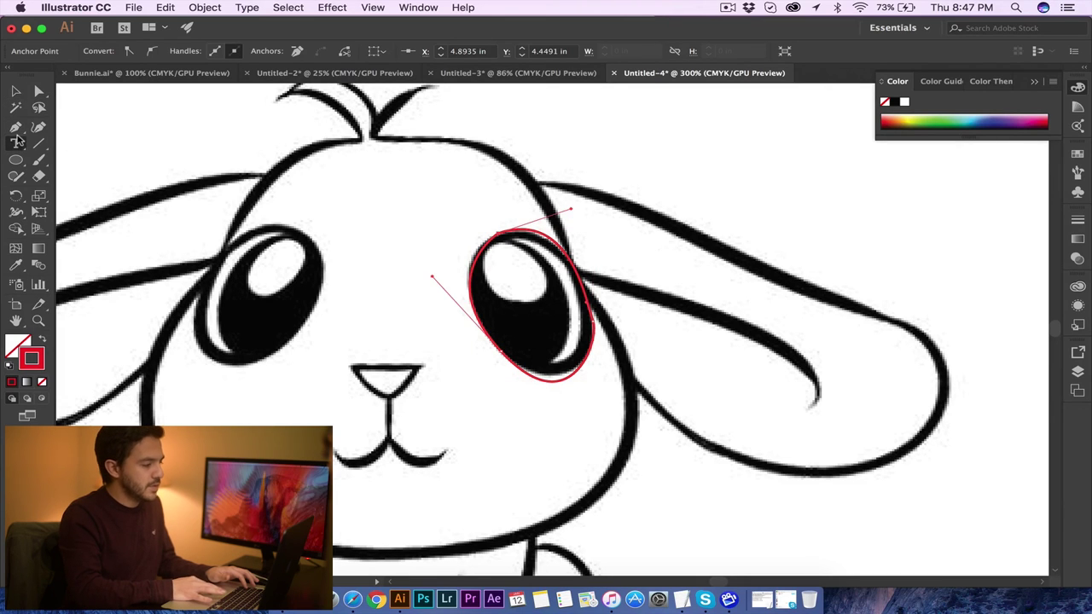
drag(485, 275, 555, 304)
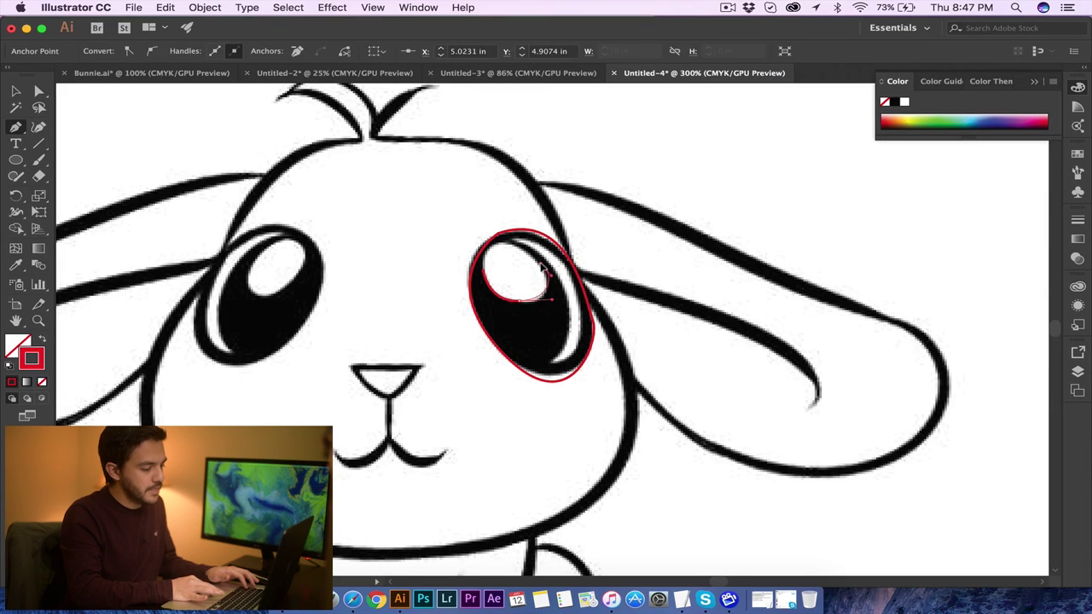
click(546, 266)
drag(472, 254, 487, 273)
key(super+equal)
key(super+equal)
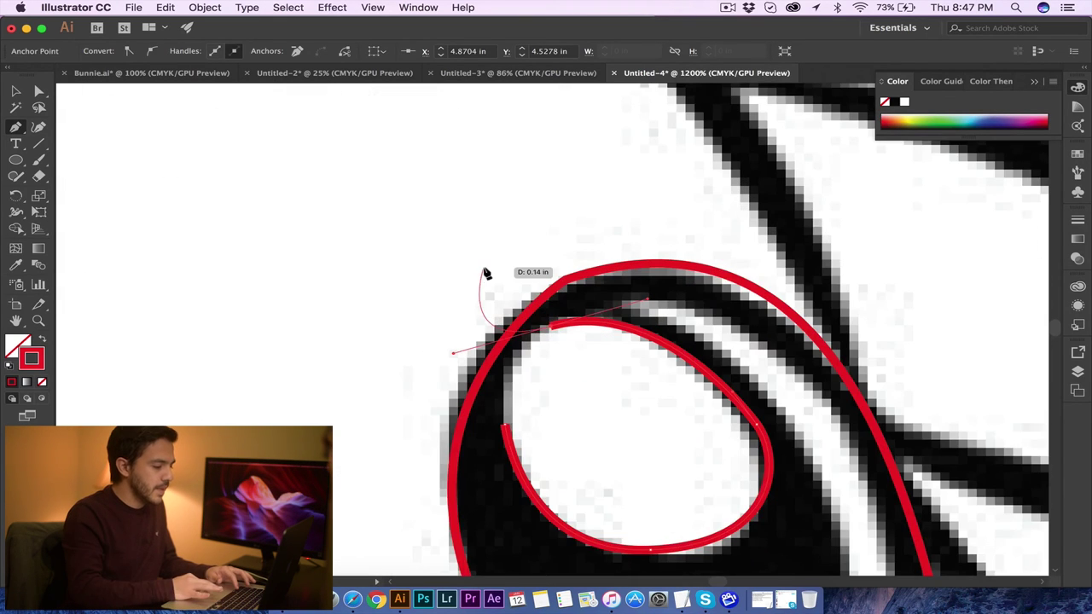
drag(509, 431, 512, 427)
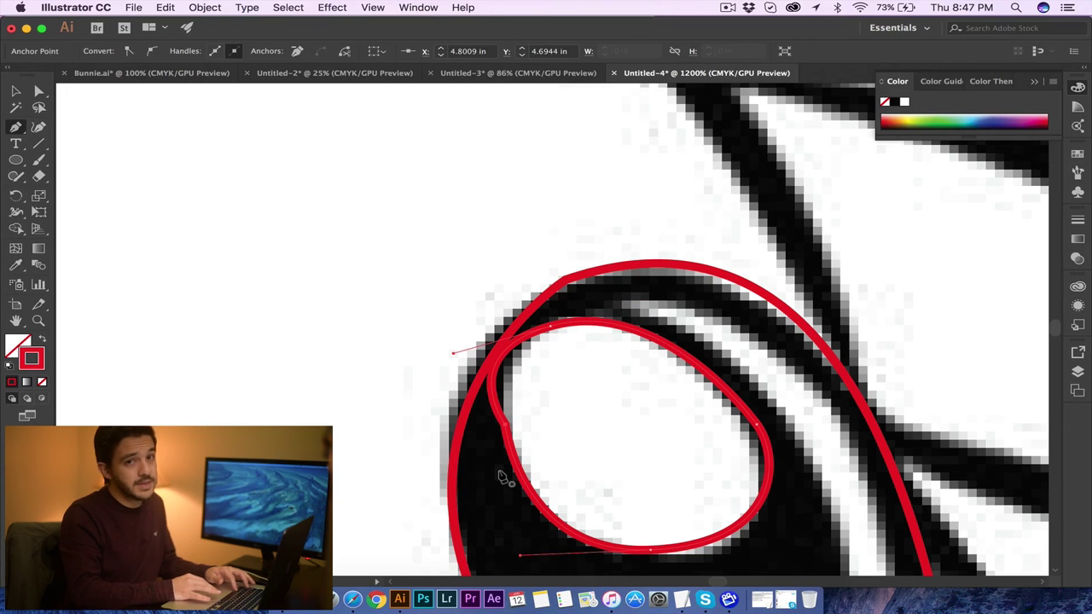
drag(552, 470, 505, 427)
click(505, 426)
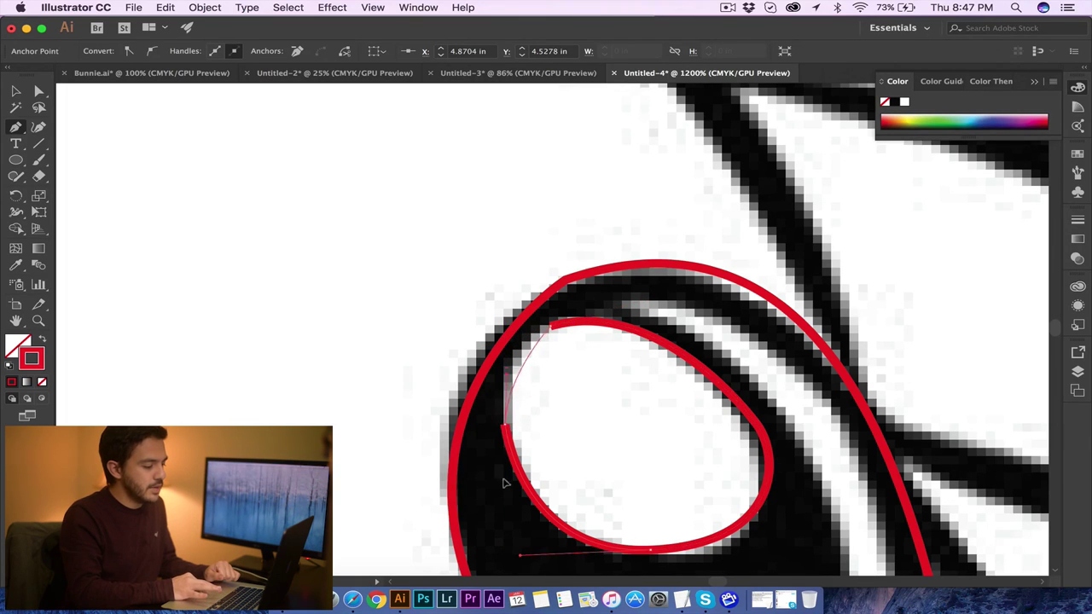
drag(507, 510, 508, 509)
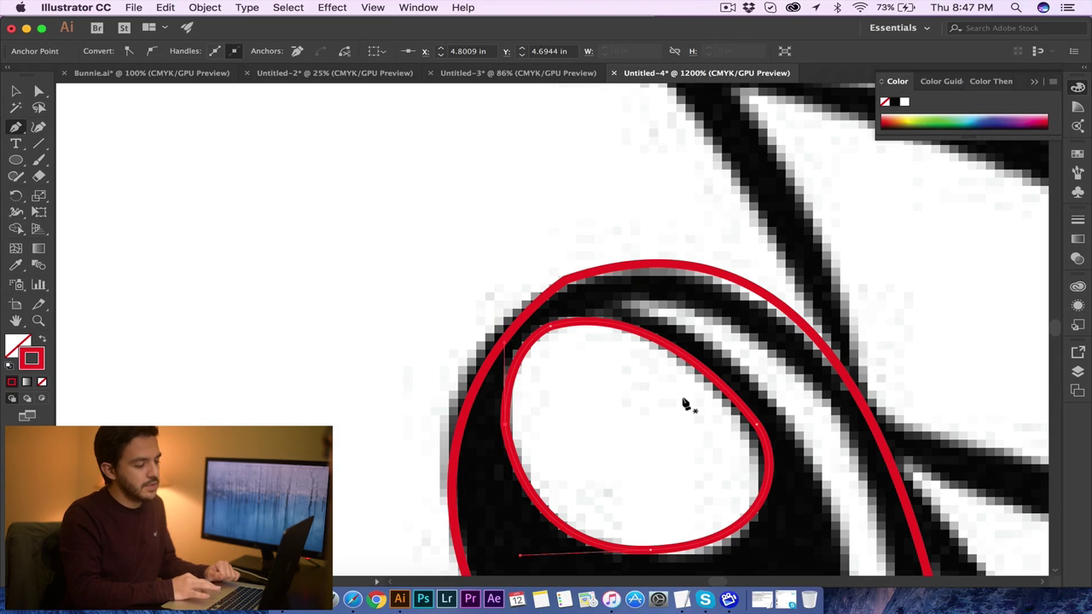
Trace the thin crescent inside the eye rim and close it on its start point.
scroll(687, 406, right, 3)
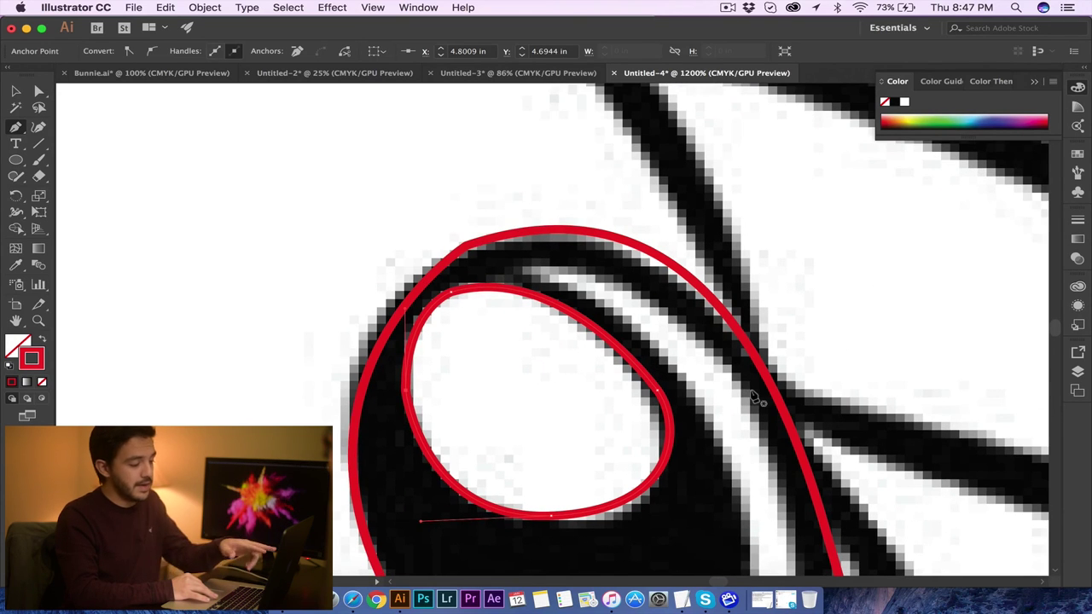
scroll(754, 397, right, 2)
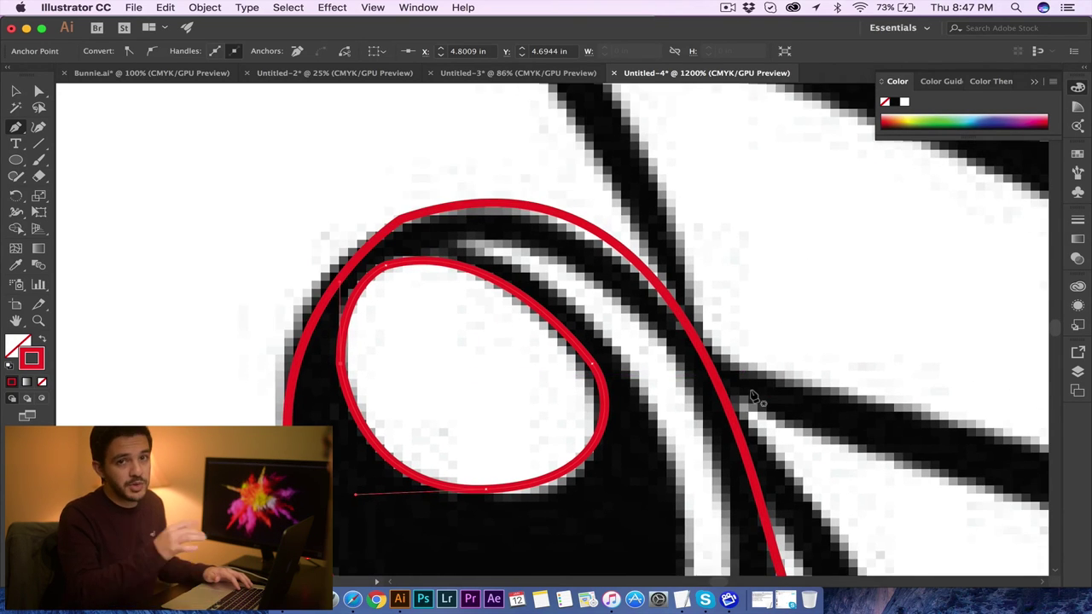
scroll(754, 397, right, 3)
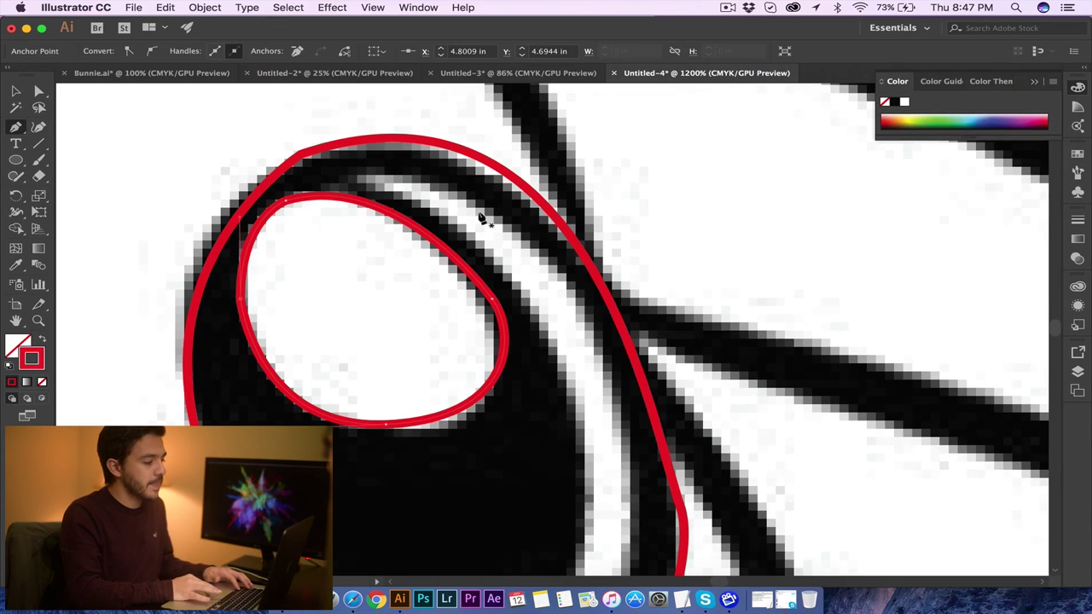
click(356, 179)
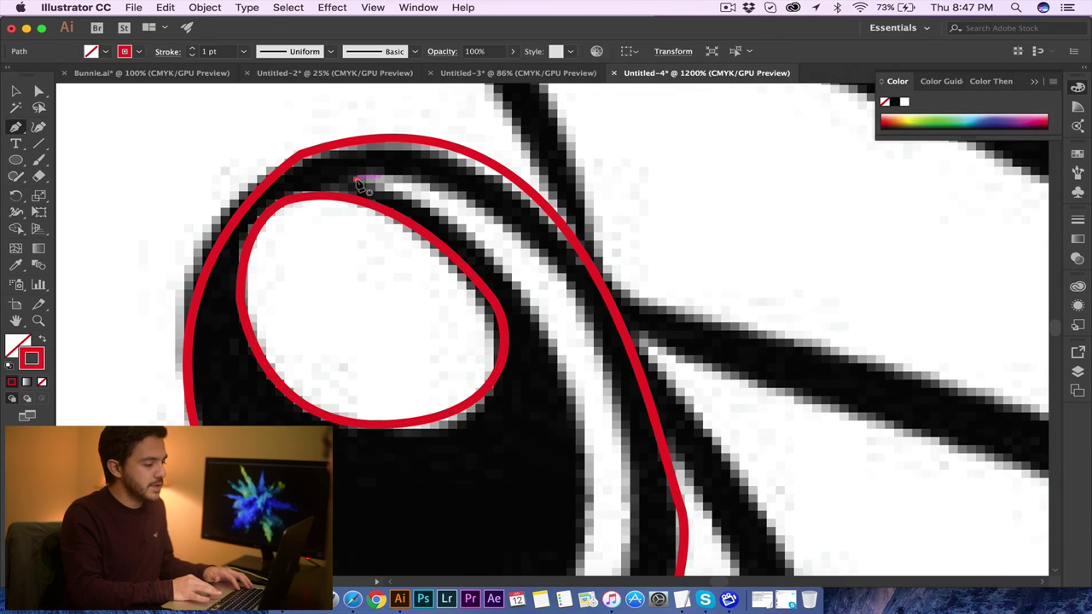
mouse_move(548, 342)
mouse_down()
mouse_move(595, 453)
mouse_move(556, 362)
mouse_move(539, 434)
mouse_up()
scroll(595, 453, down, 5)
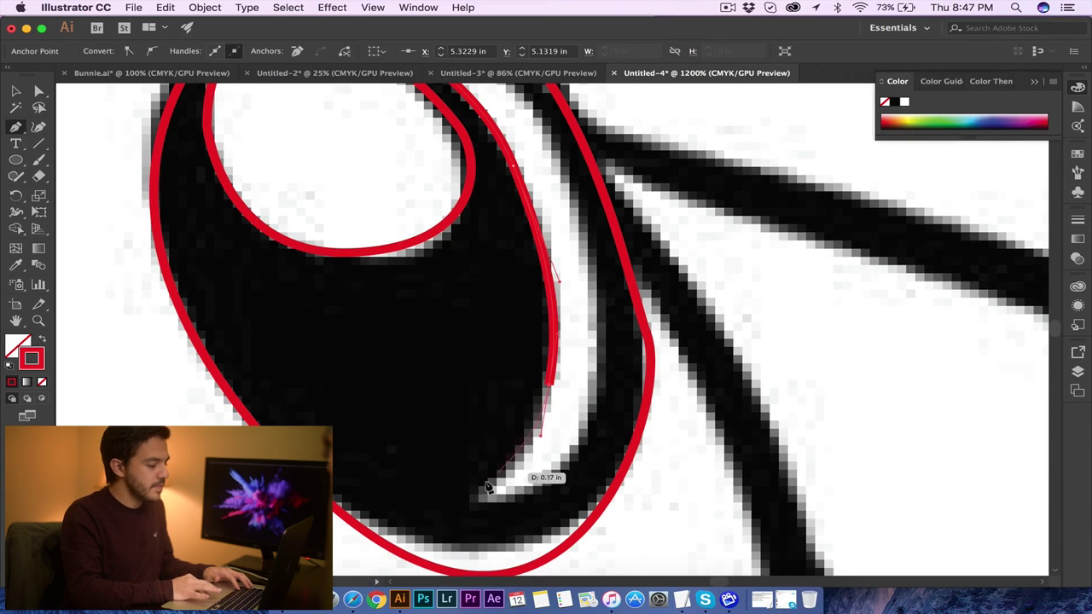
mouse_move(471, 501)
mouse_down()
mouse_move(460, 512)
mouse_move(481, 517)
mouse_move(588, 486)
mouse_move(601, 405)
mouse_up()
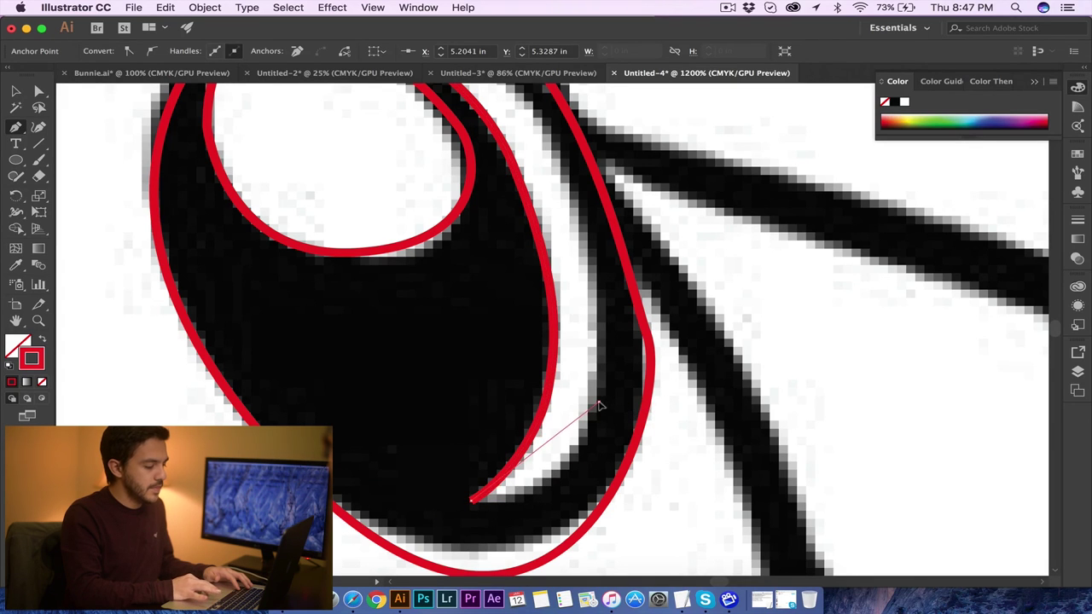
scroll(625, 307, up, 3)
scroll(625, 307, up, 3)
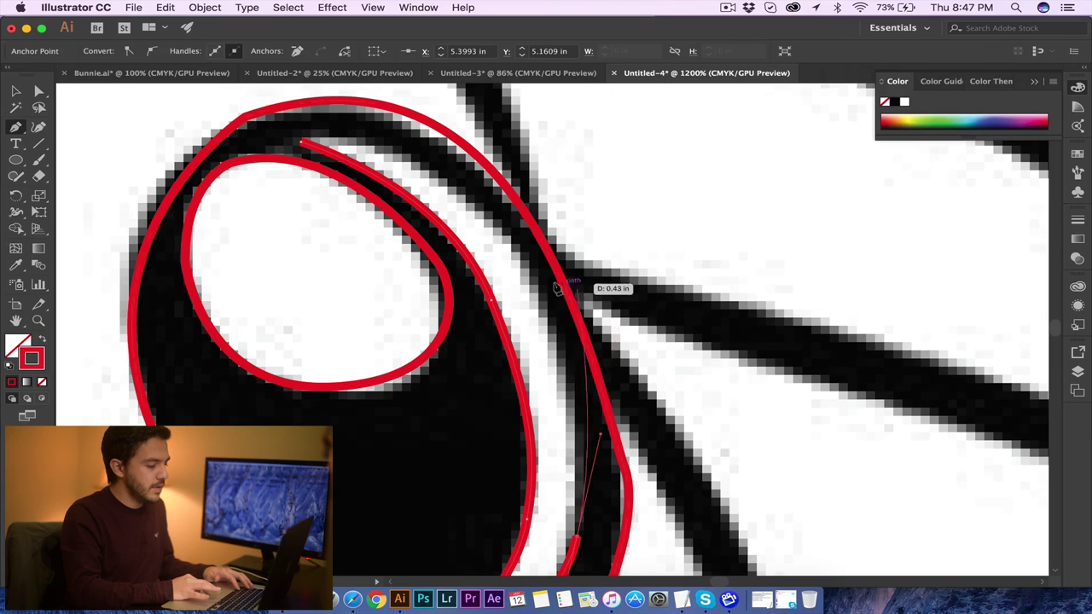
click(524, 261)
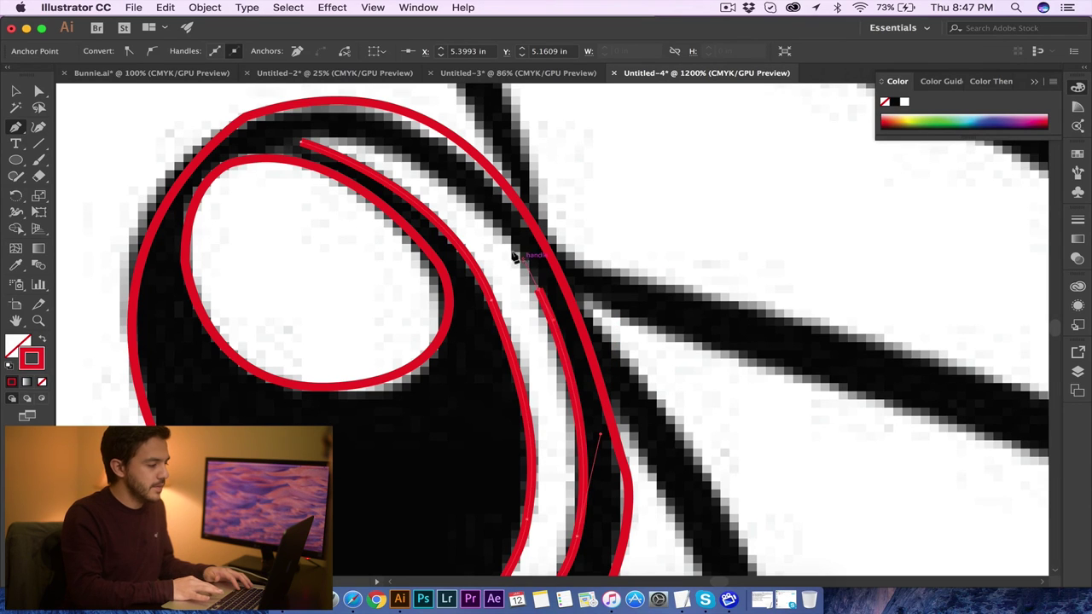
drag(300, 142, 158, 143)
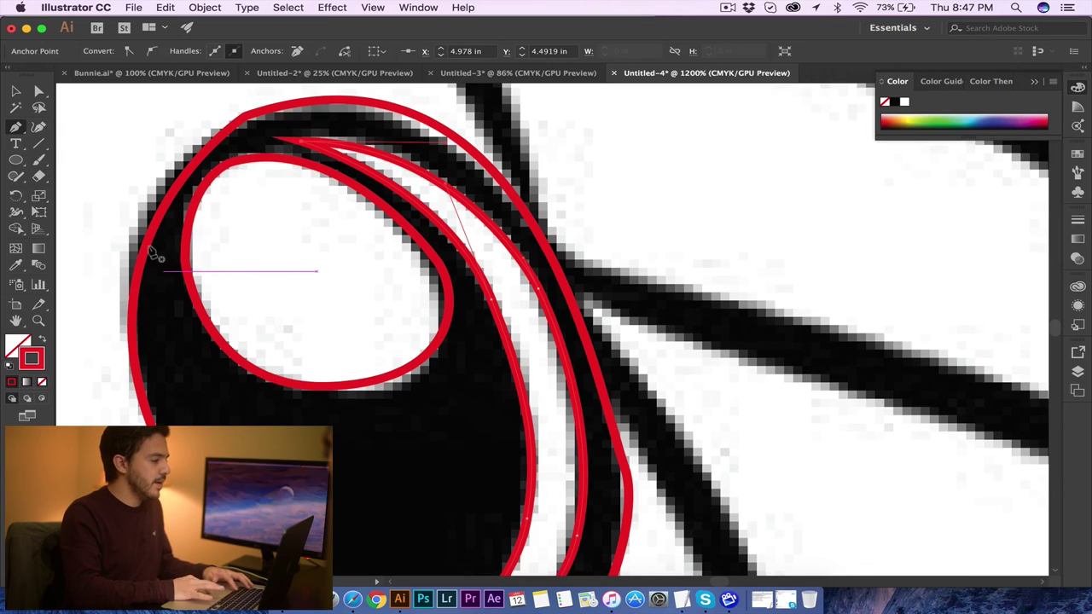
click(17, 92)
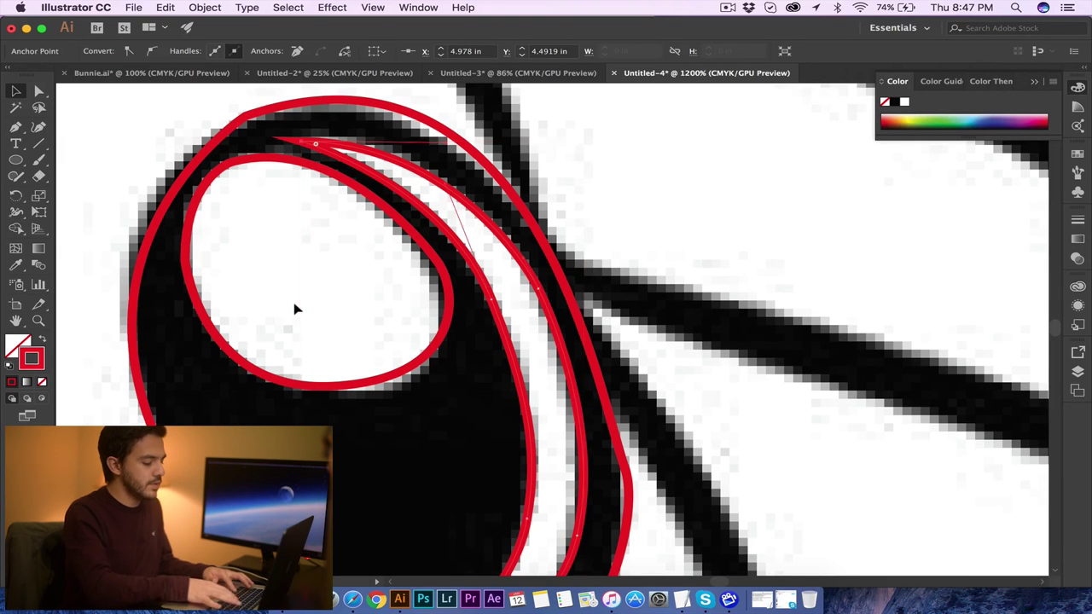
Zoom out and marquee-select all the traced eye paths.
key(super+minus)
key(super+minus)
key(super+minus)
scroll(294, 309, down, 4)
scroll(294, 309, right, 3)
drag(358, 139, 606, 388)
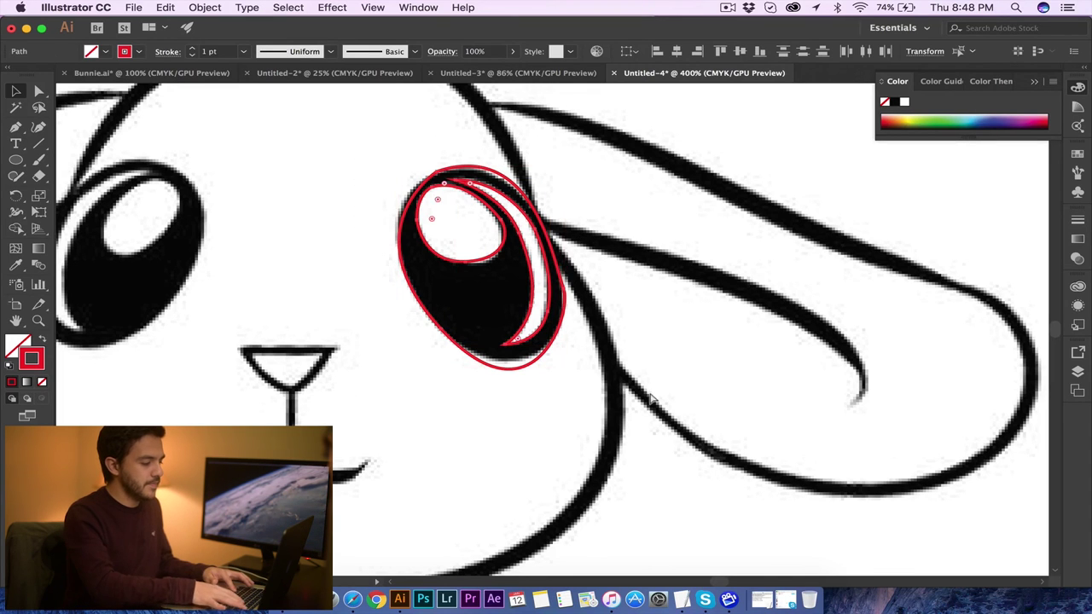
Alt-drag a copy of the eye paths onto the red sketch's other eye and deselect.
key(super+minus)
key(super+minus)
key(super+minus)
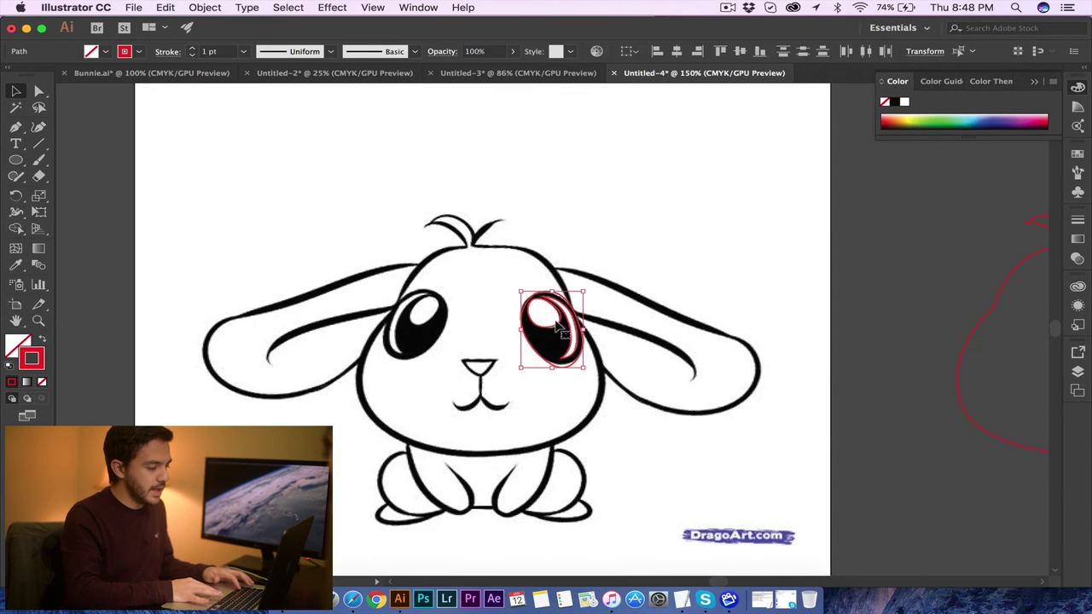
mouse_move(562, 325)
mouse_down()
mouse_move(824, 336)
mouse_move(988, 328)
mouse_up()
scroll(989, 330, right, 1)
scroll(990, 331, right, 10)
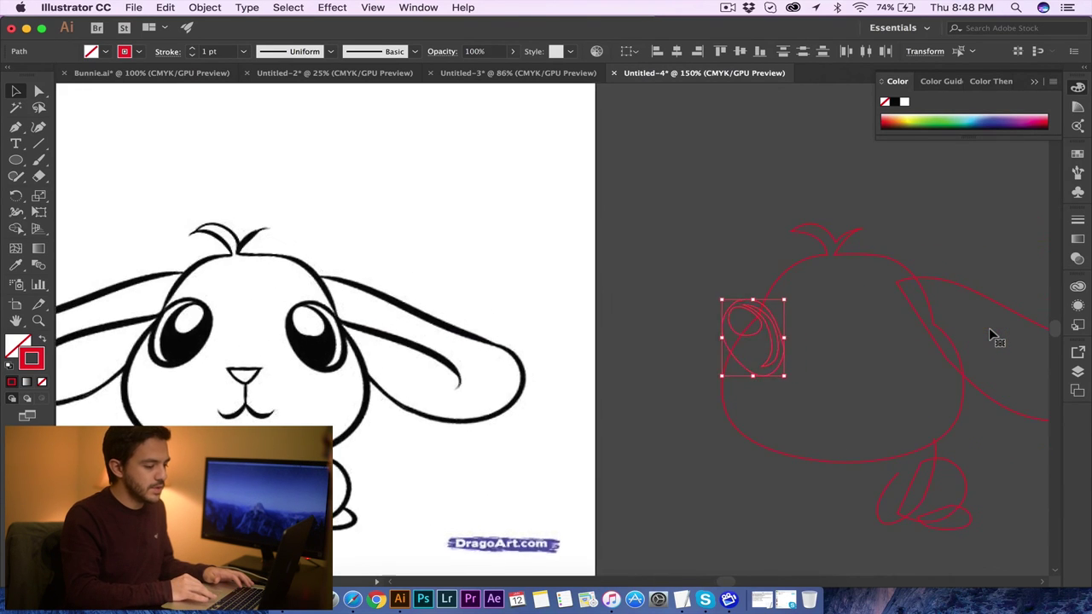
drag(615, 345, 776, 344)
click(812, 248)
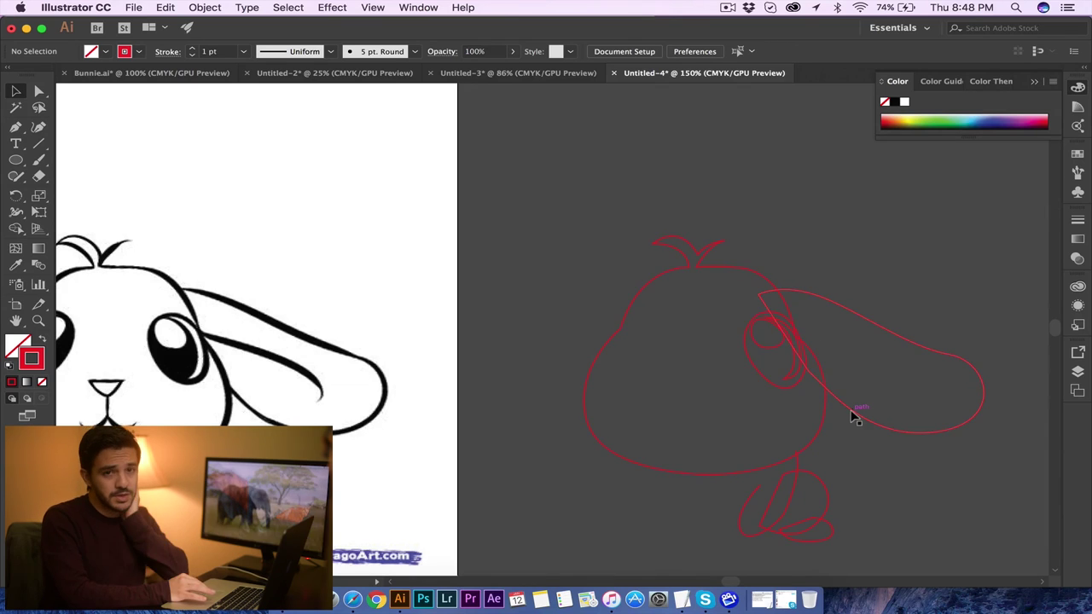
scroll(687, 400, left, 3)
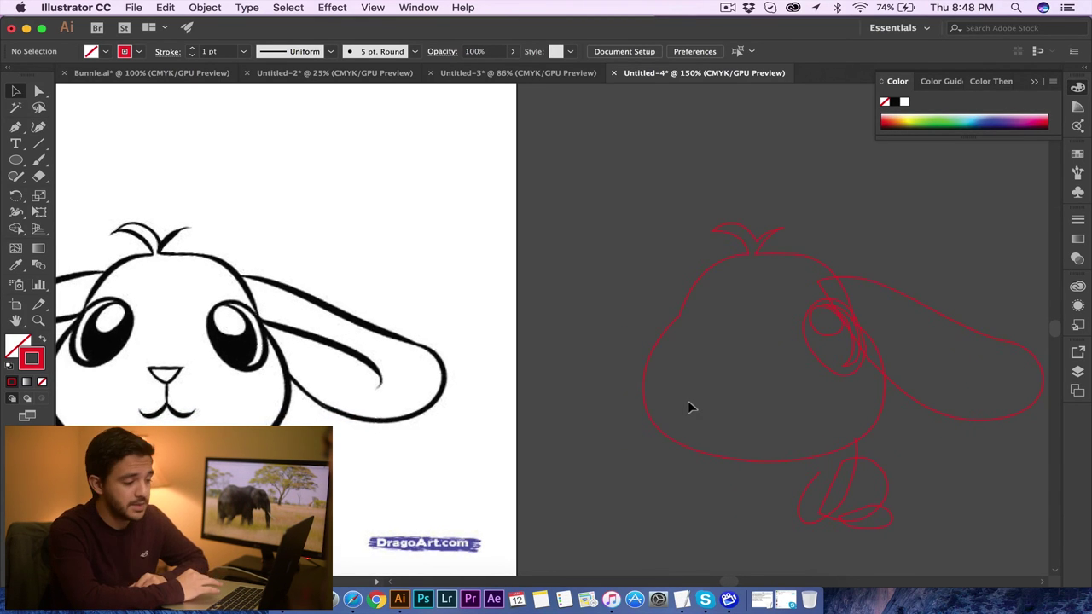
scroll(688, 400, left, 1)
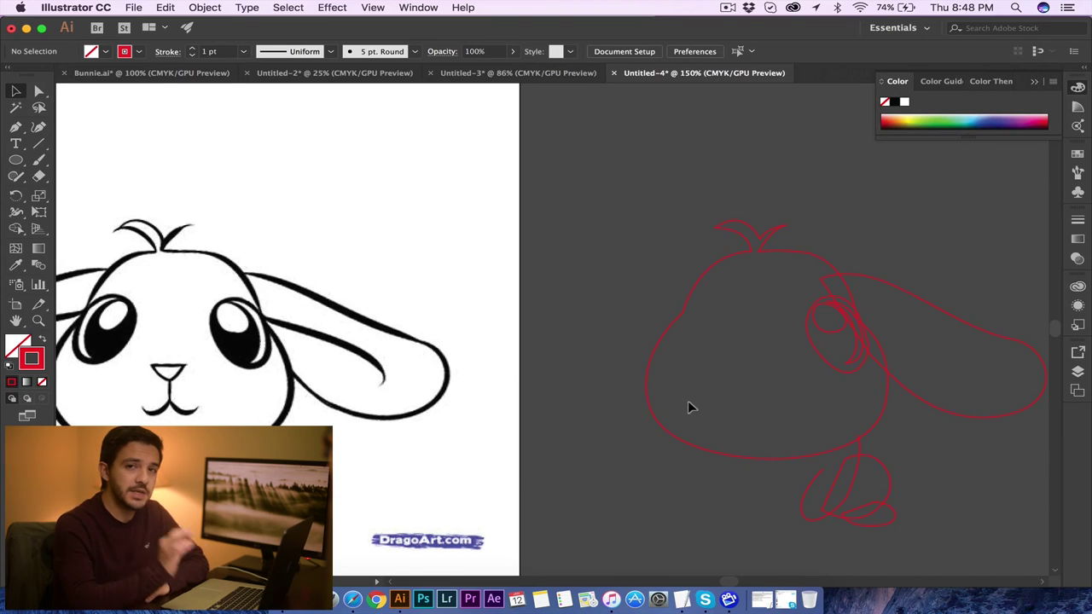
scroll(687, 407, left, 10)
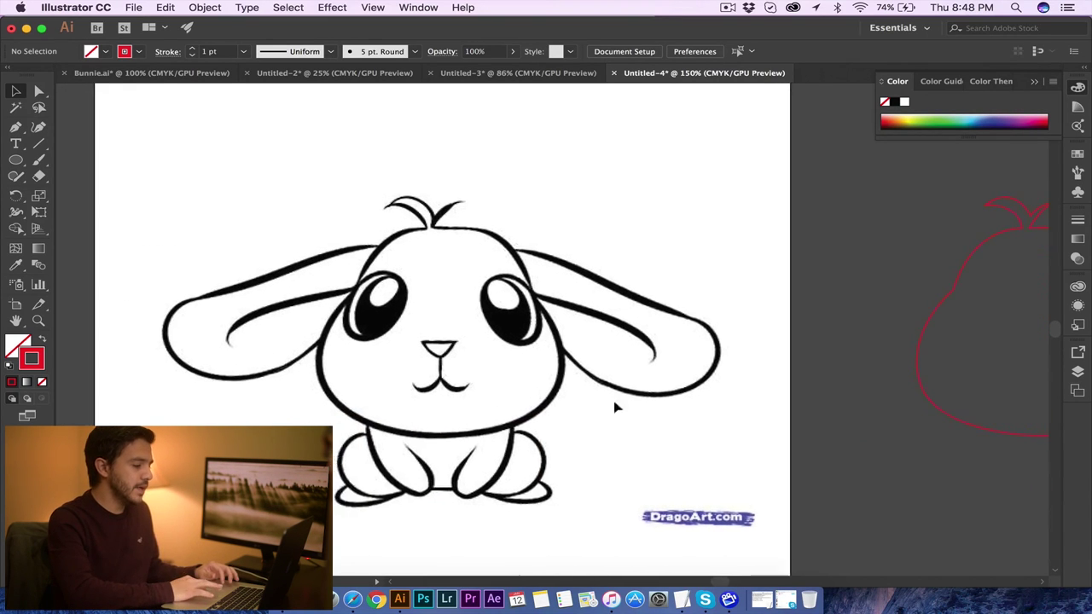
scroll(459, 360, up, 4)
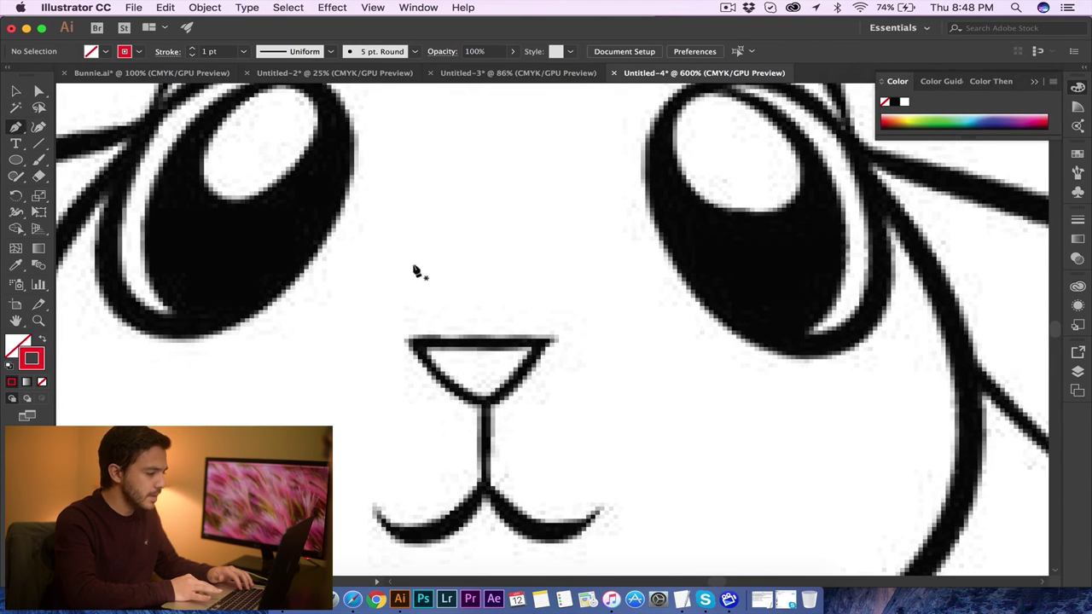
Trace the triangular nose as a closed outline, then deselect it.
click(410, 341)
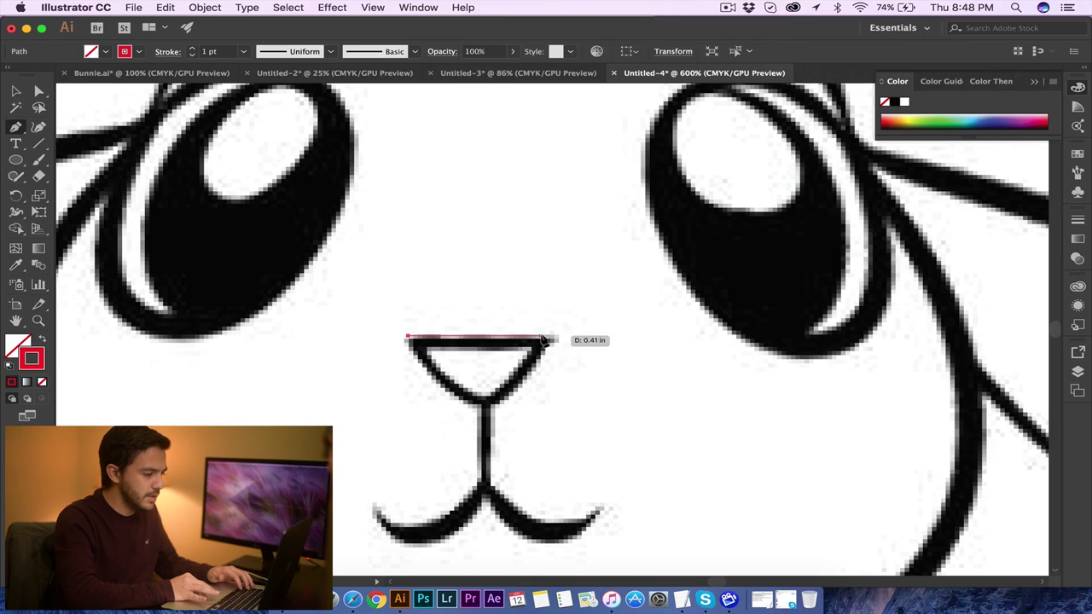
click(552, 338)
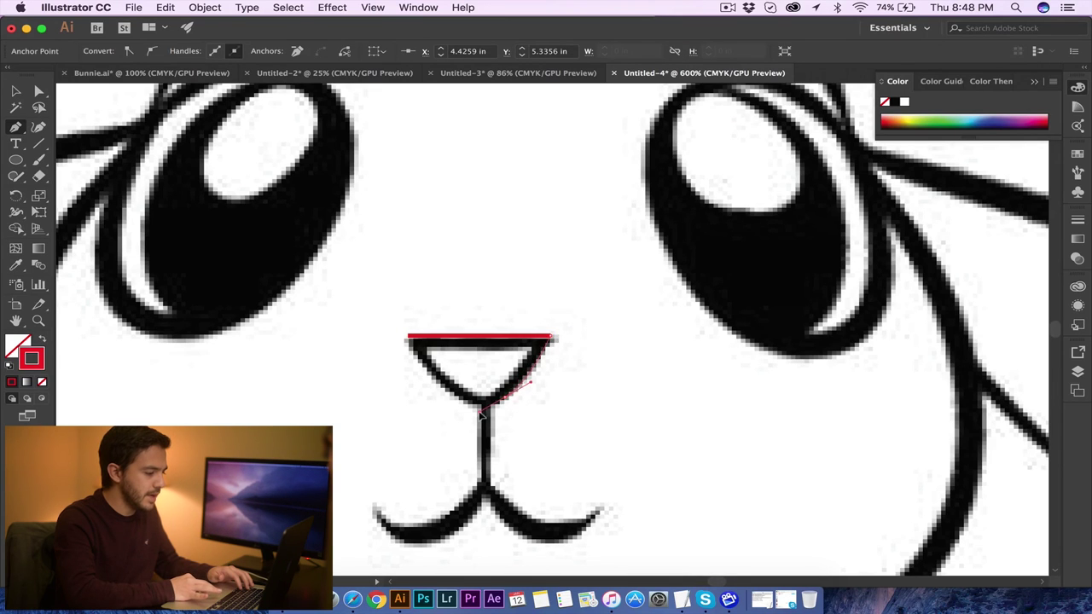
drag(483, 399, 441, 385)
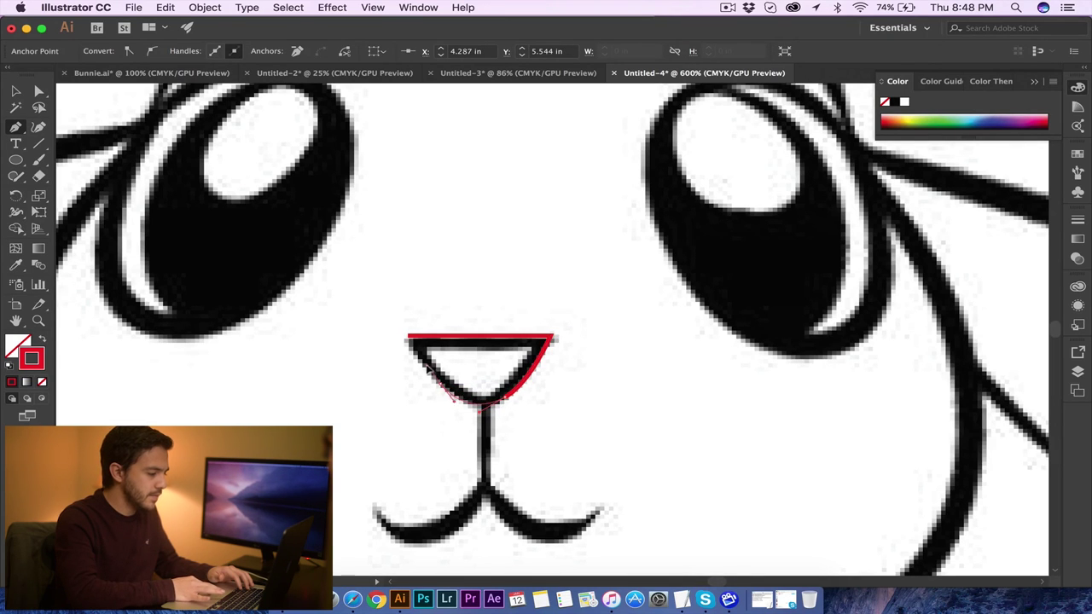
click(408, 340)
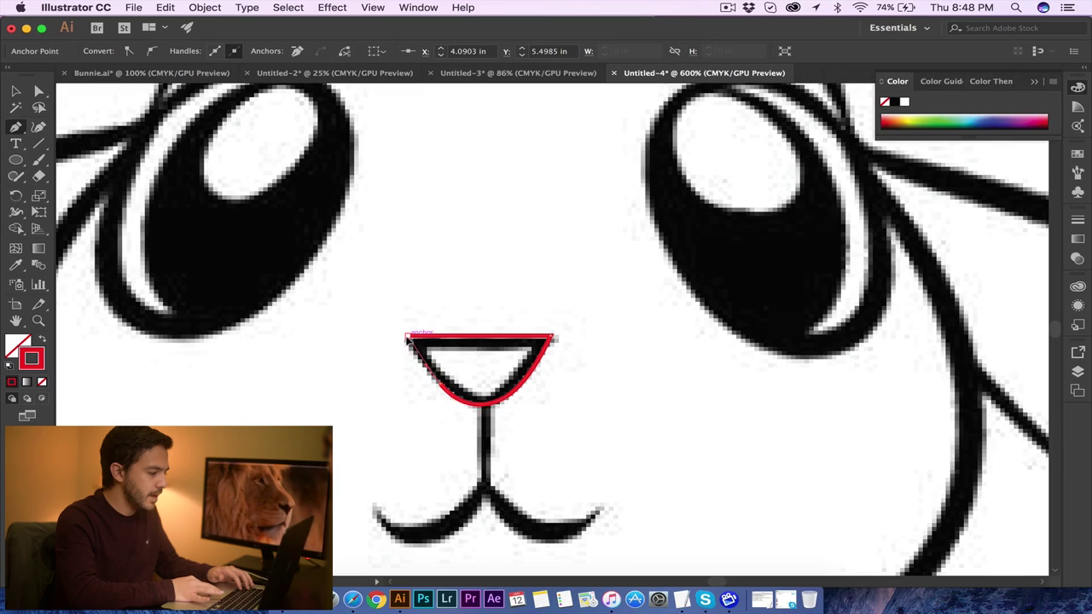
click(15, 90)
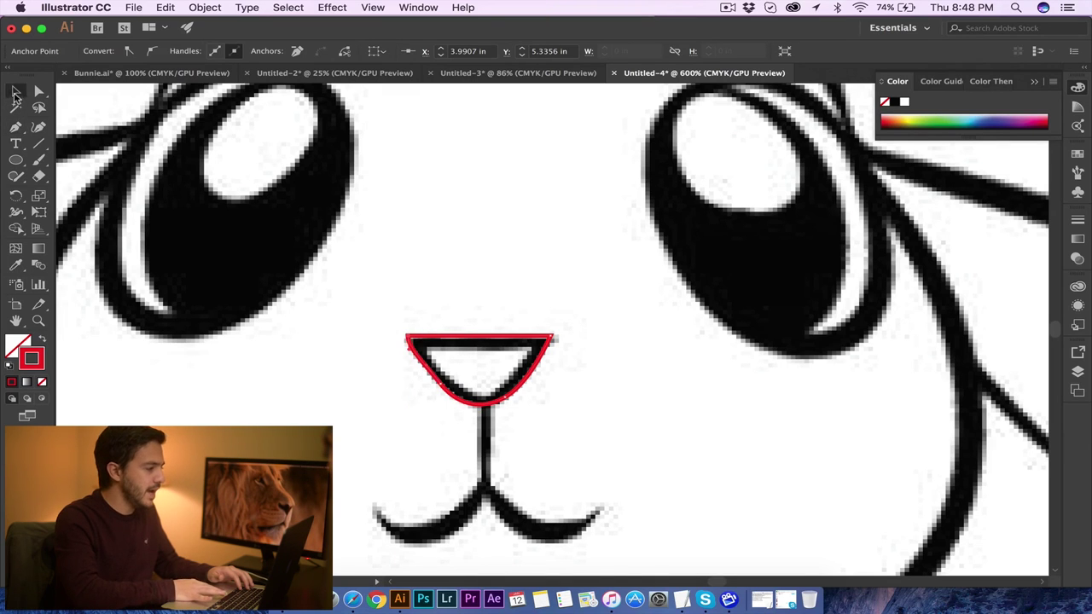
click(258, 355)
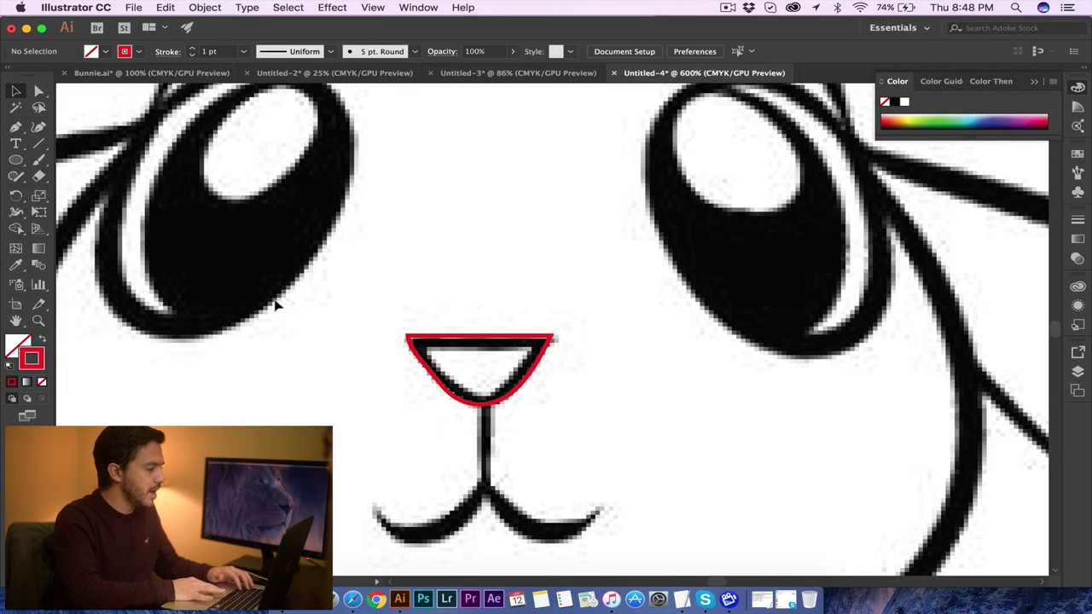
Start the mouth outline: a stem down from the nose and the left mouth stroke.
scroll(545, 344, down, 5)
scroll(544, 344, left, 3)
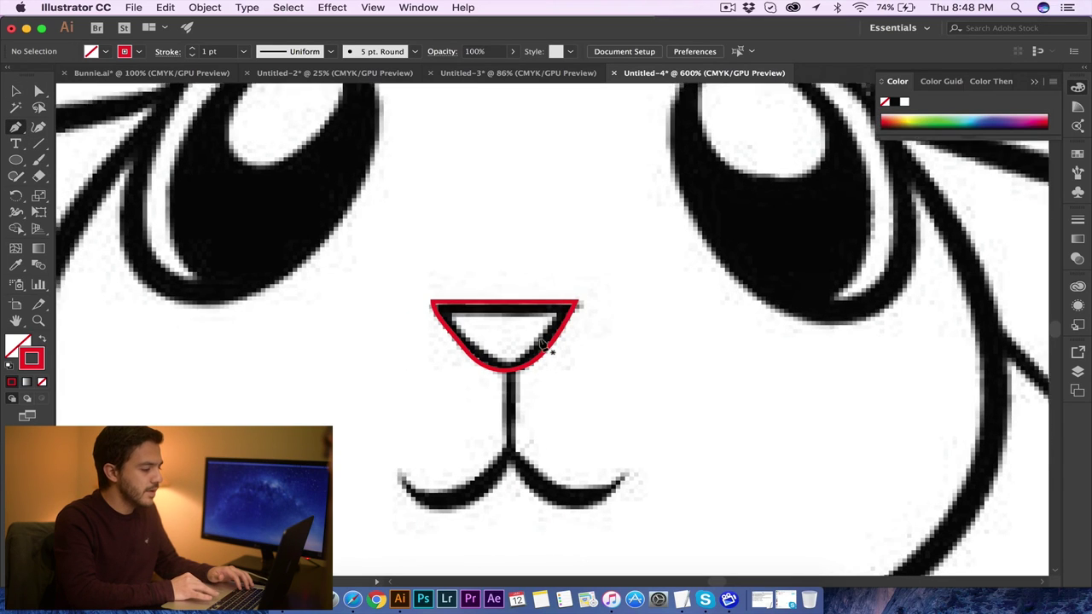
click(525, 329)
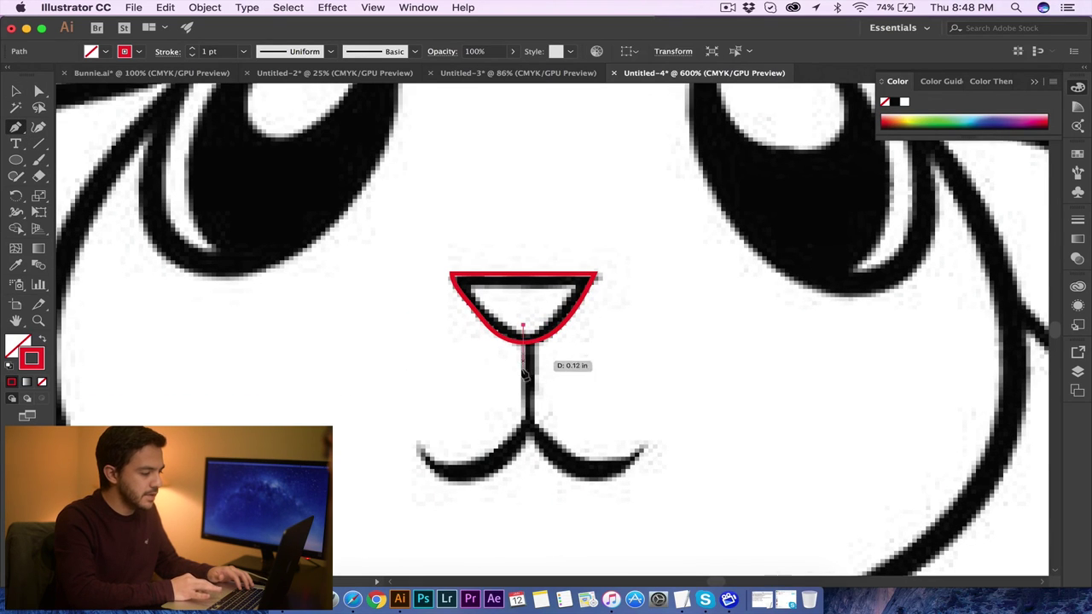
click(522, 419)
drag(424, 447, 367, 402)
click(424, 448)
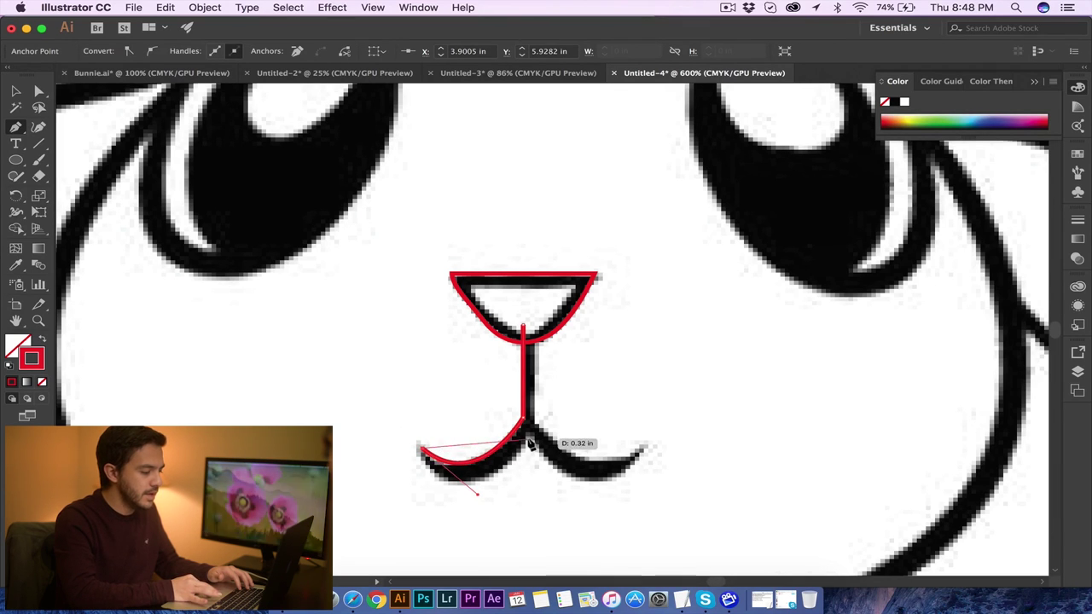
drag(530, 439, 595, 344)
click(532, 439)
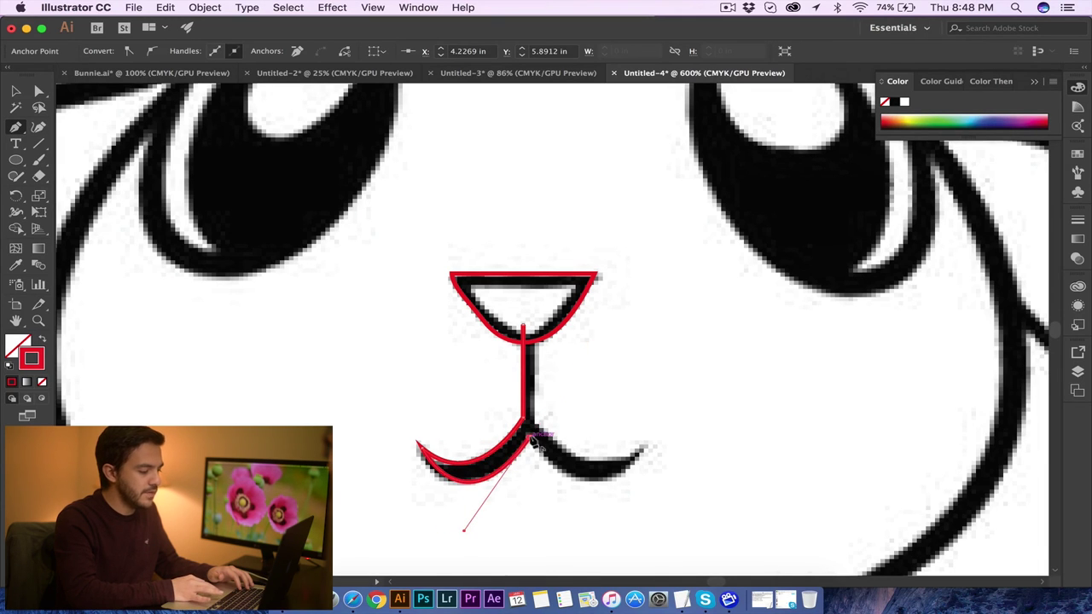
Complete the right mouth stroke and close the mouth outline at the stem top.
drag(641, 447, 698, 368)
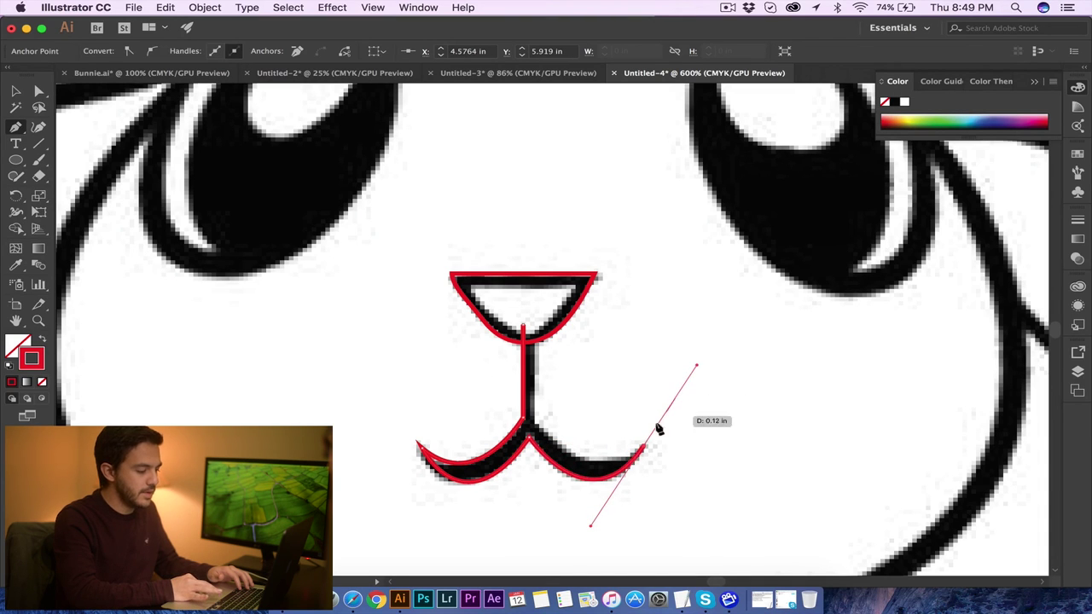
click(643, 447)
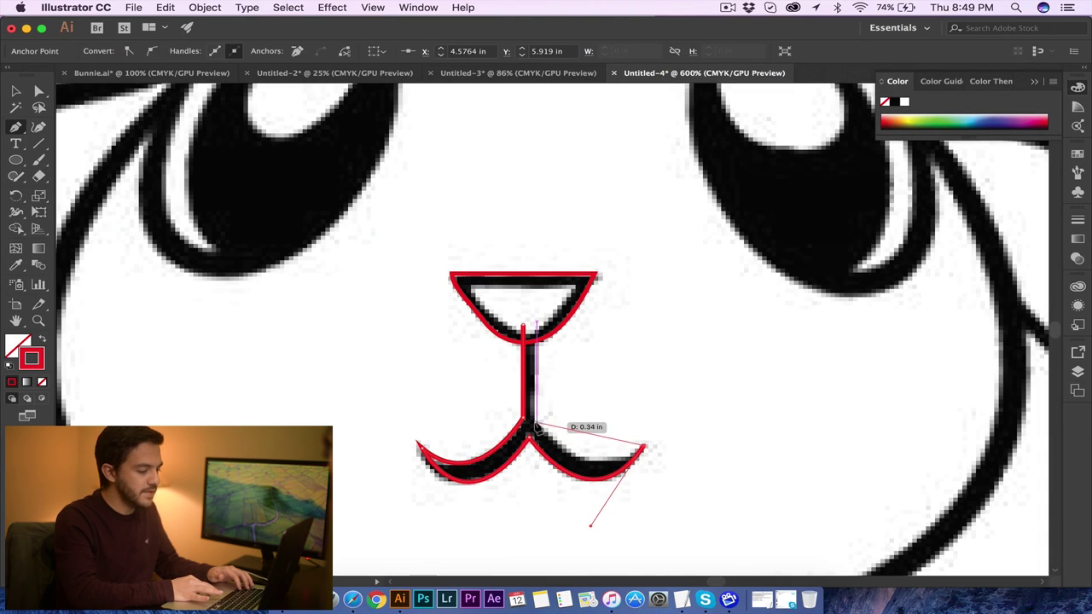
super+click(519, 392)
drag(533, 417, 490, 338)
click(531, 418)
click(528, 328)
key(v)
click(570, 260)
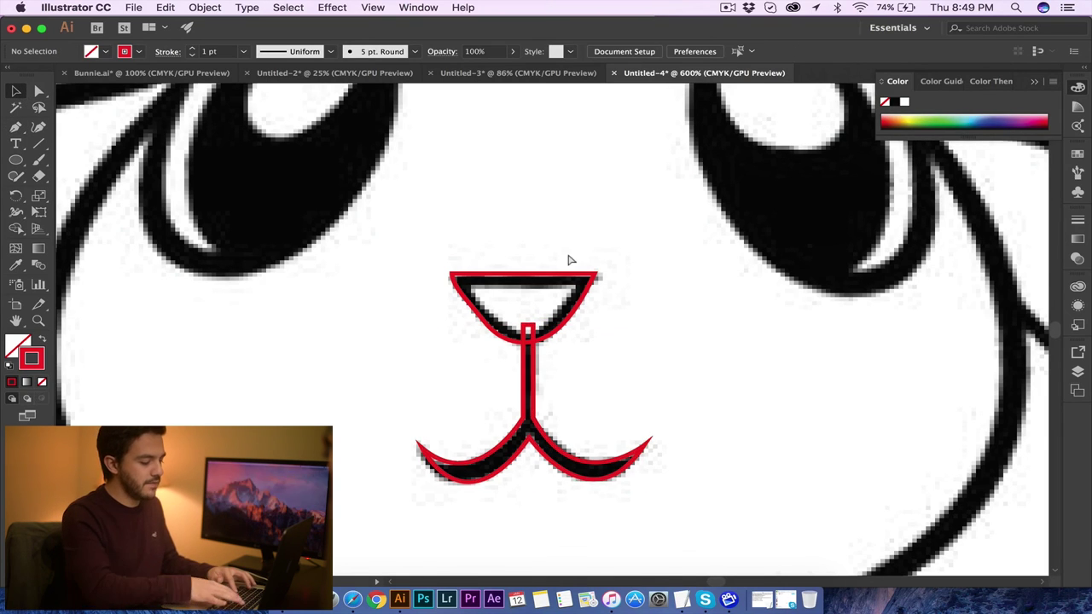
Zoom out and drag the nose and mouth outlines onto the red sketch.
key(super+minus)
key(super+minus)
key(super+minus)
key(super+minus)
key(super+minus)
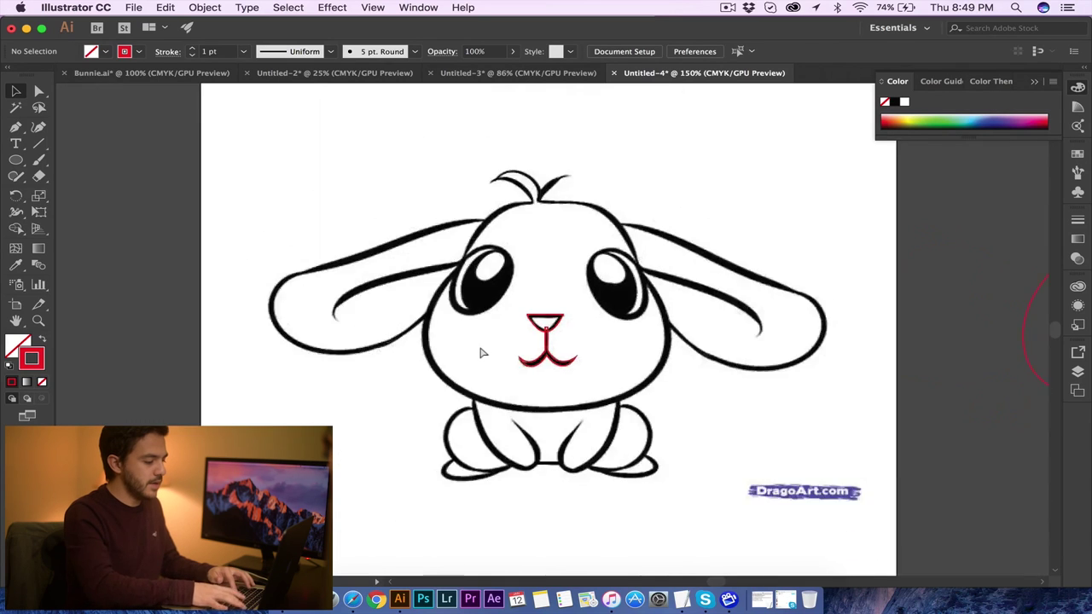
click(553, 335)
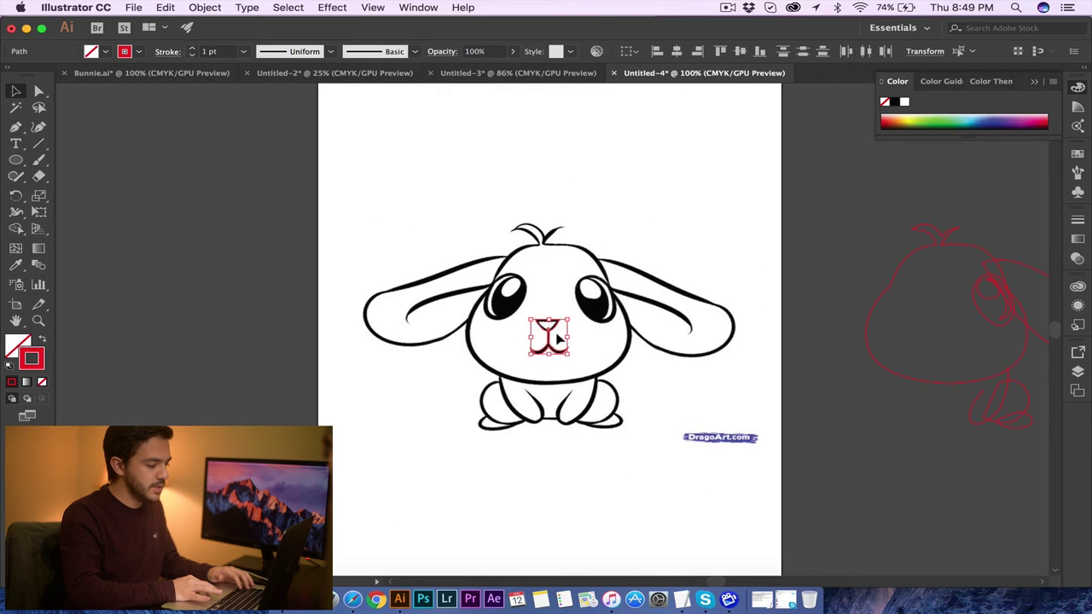
drag(552, 334, 951, 332)
click(863, 259)
scroll(862, 260, right, 5)
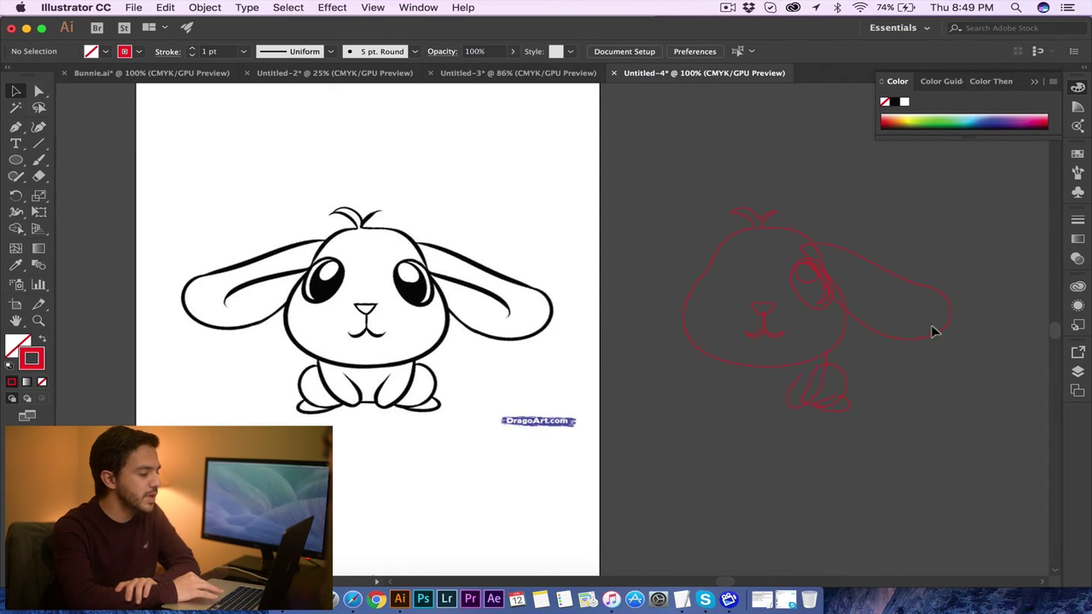
click(15, 126)
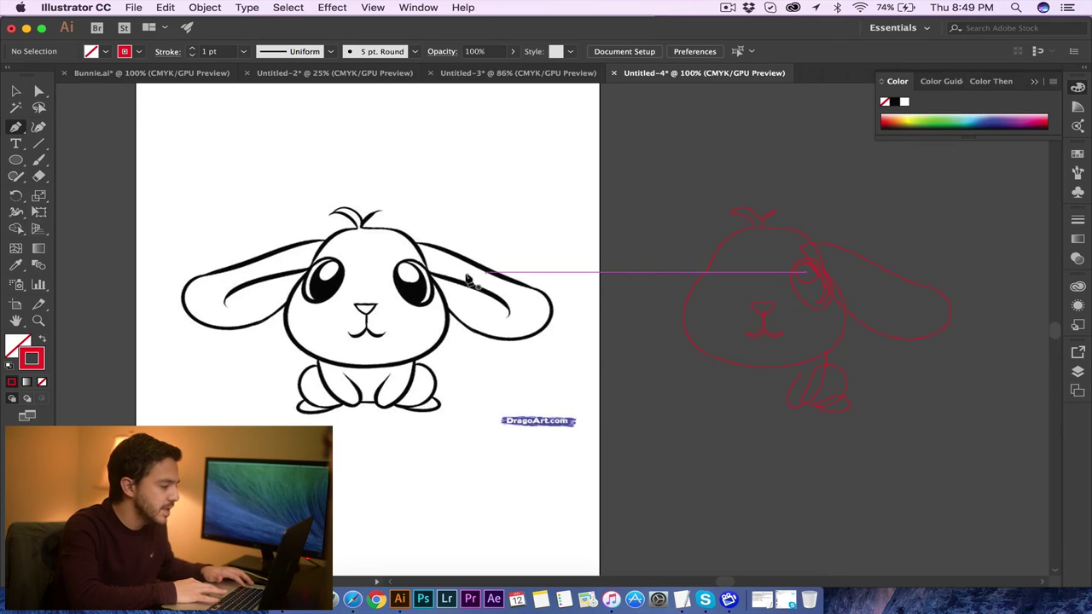
Trace the inner ear fold as an open curved Pen line and deselect it.
click(421, 274)
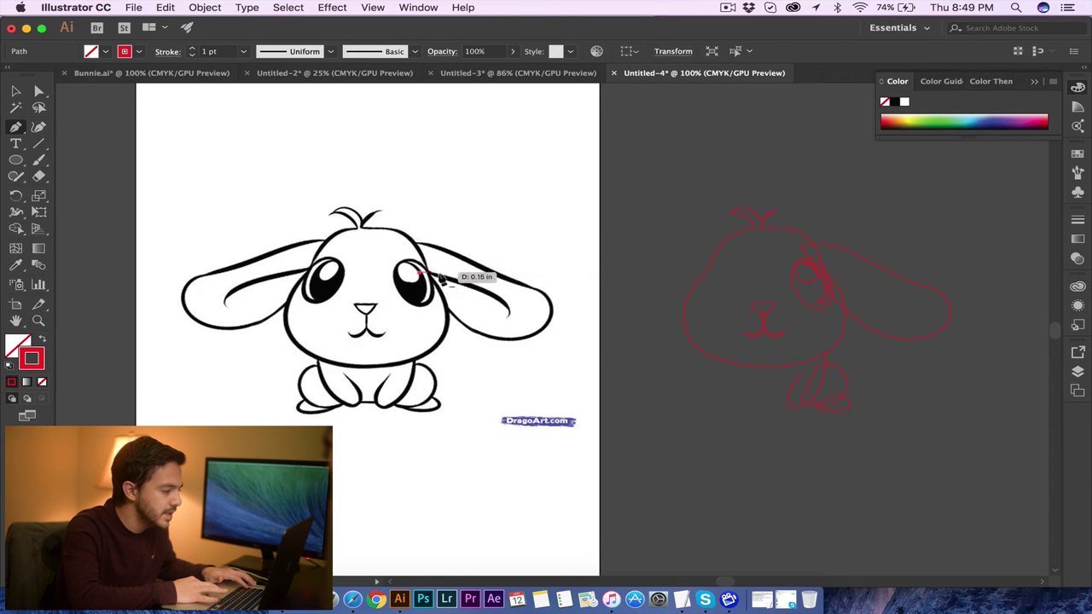
click(503, 299)
drag(508, 312, 505, 328)
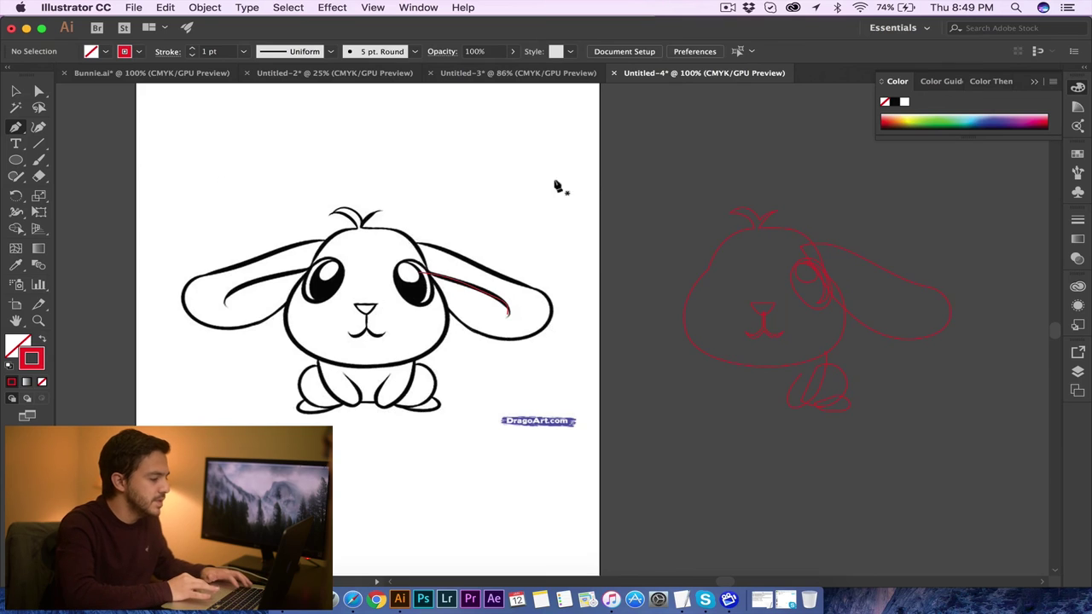
drag(602, 191, 597, 227)
key(super+shift+a)
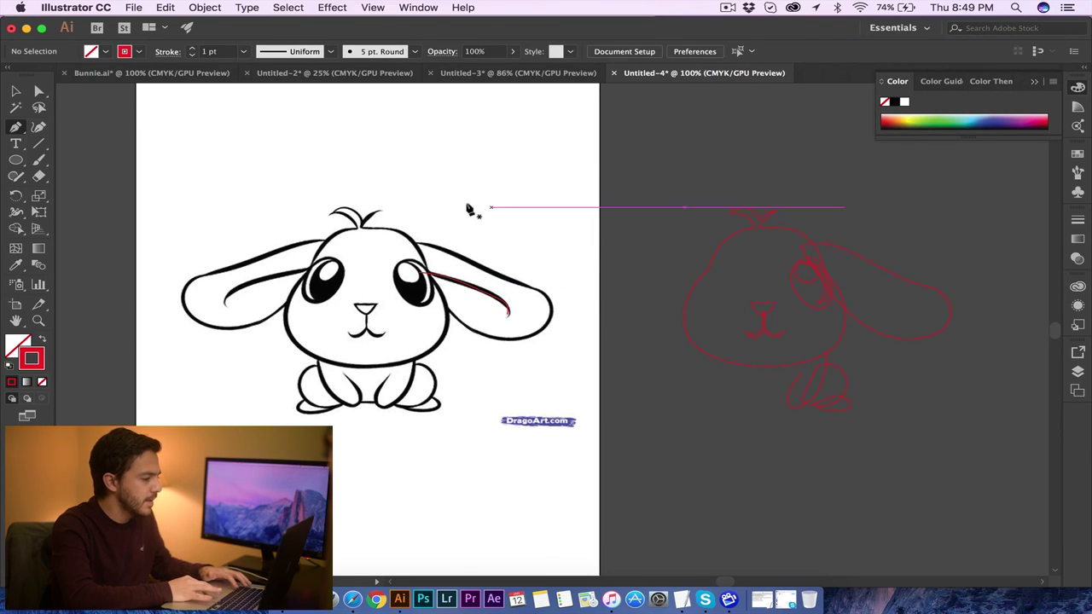
Drag the inner ear line into the red sketch's ear.
key(v)
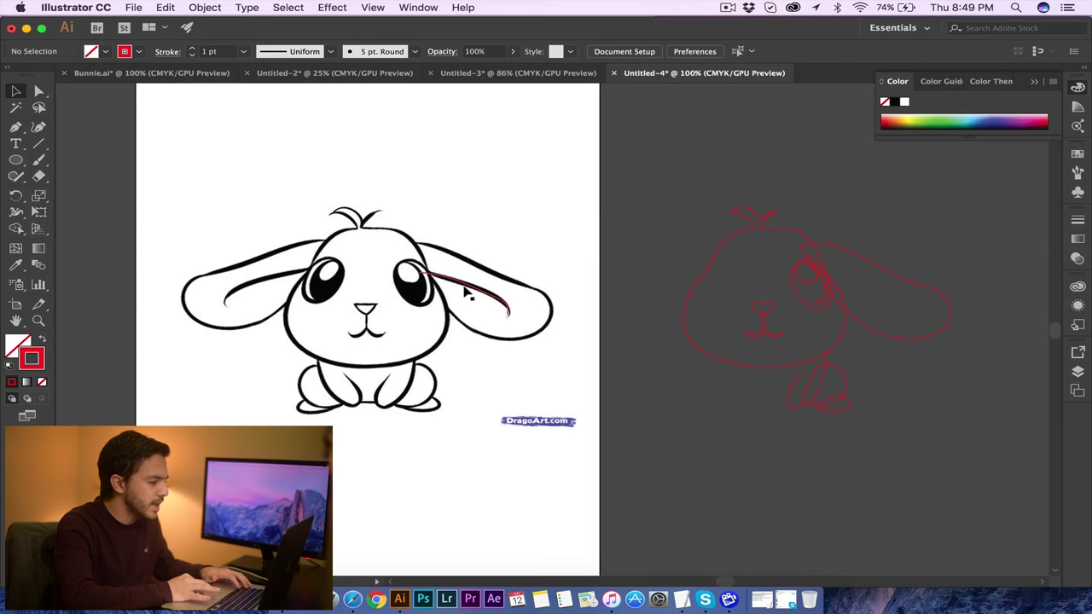
drag(465, 289, 870, 285)
click(895, 219)
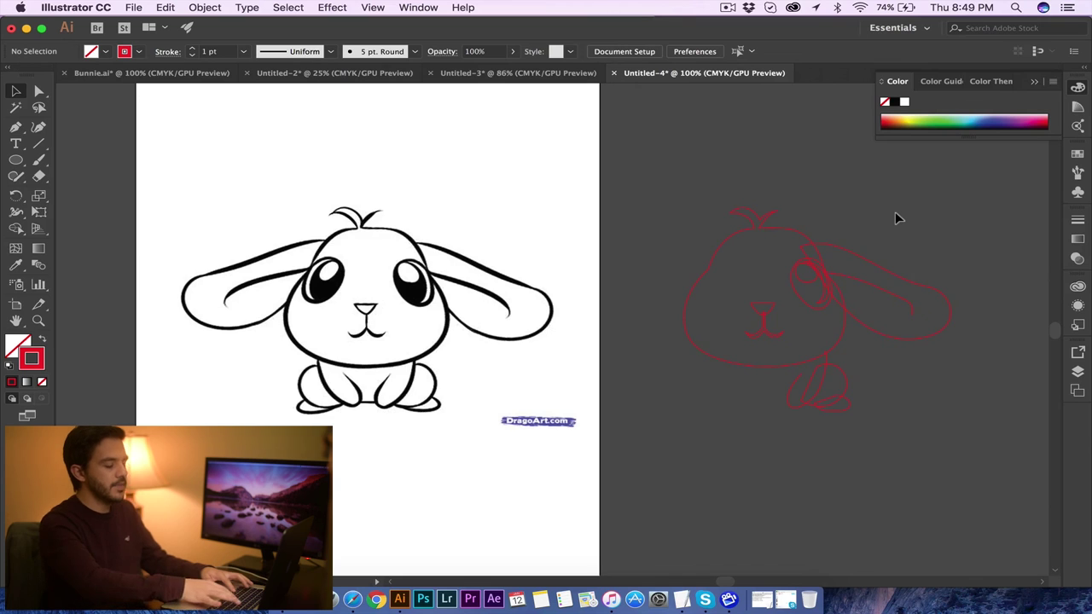
key(super+plus)
mouse_move(895, 213)
mouse_down()
mouse_move(654, 222)
mouse_move(475, 204)
mouse_up()
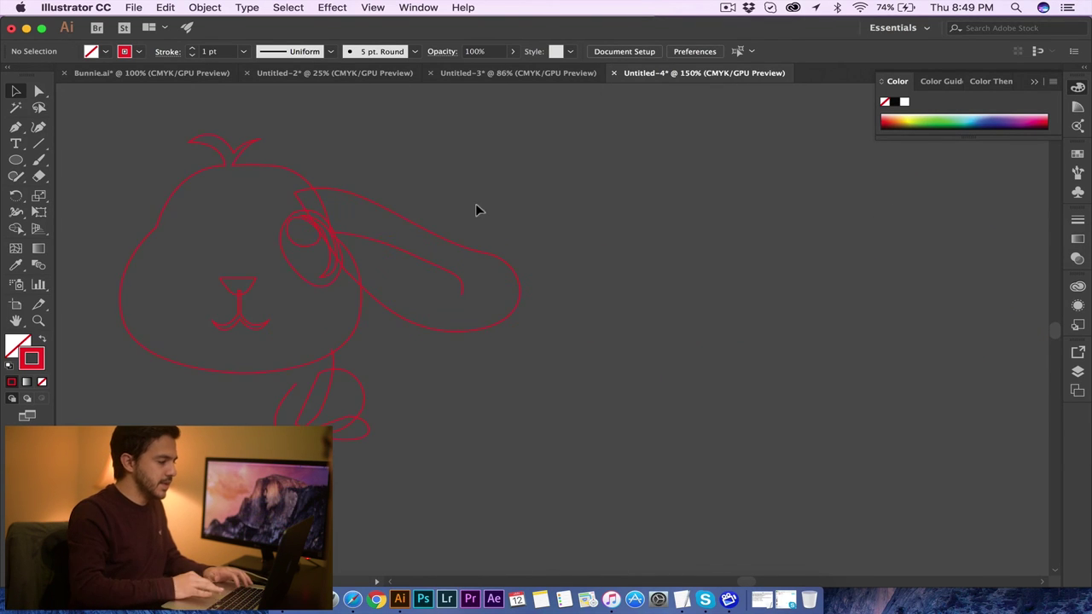
key(super+a)
drag(356, 333, 580, 322)
click(805, 313)
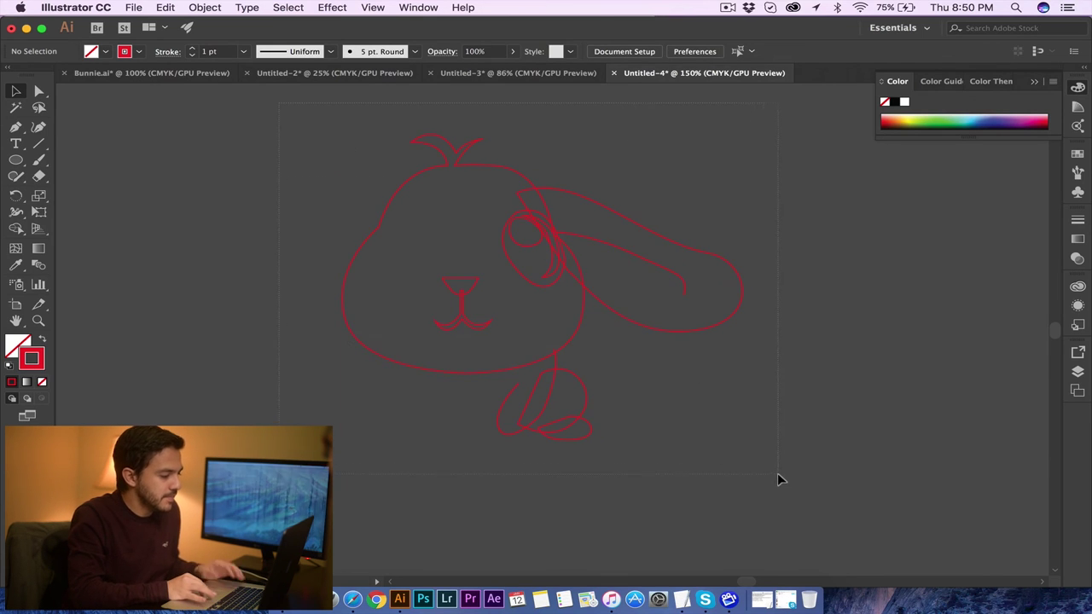
key(super+a)
key(super+h)
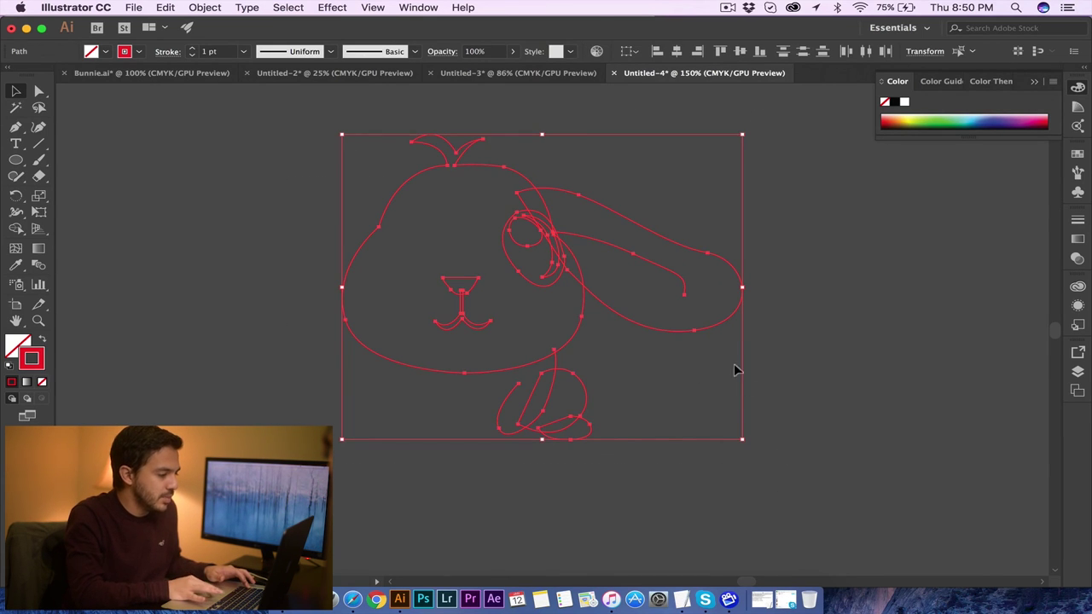
shift+click(674, 245)
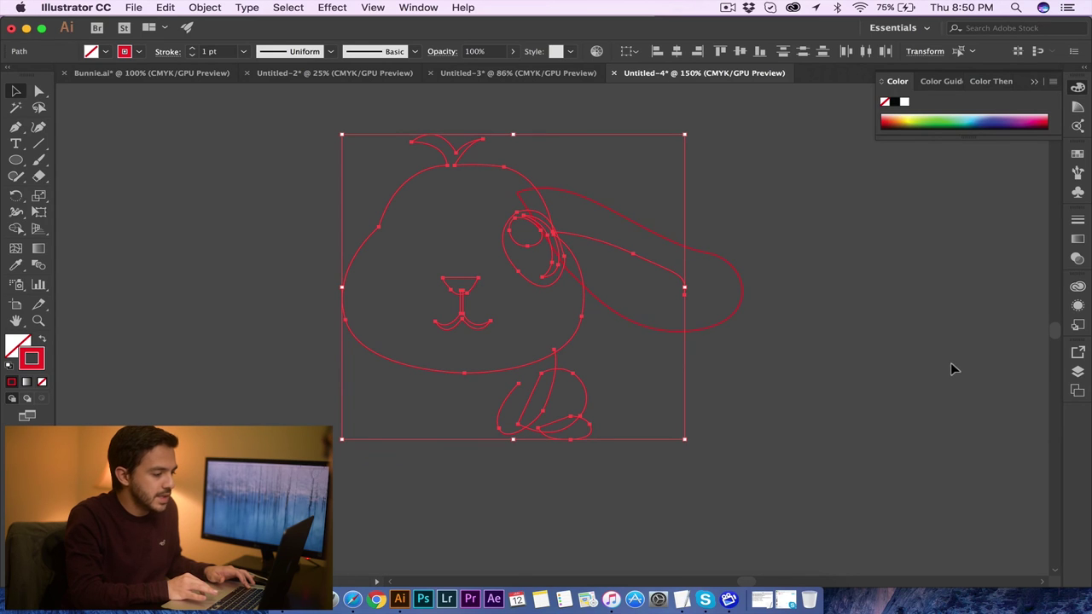
shift+click(626, 250)
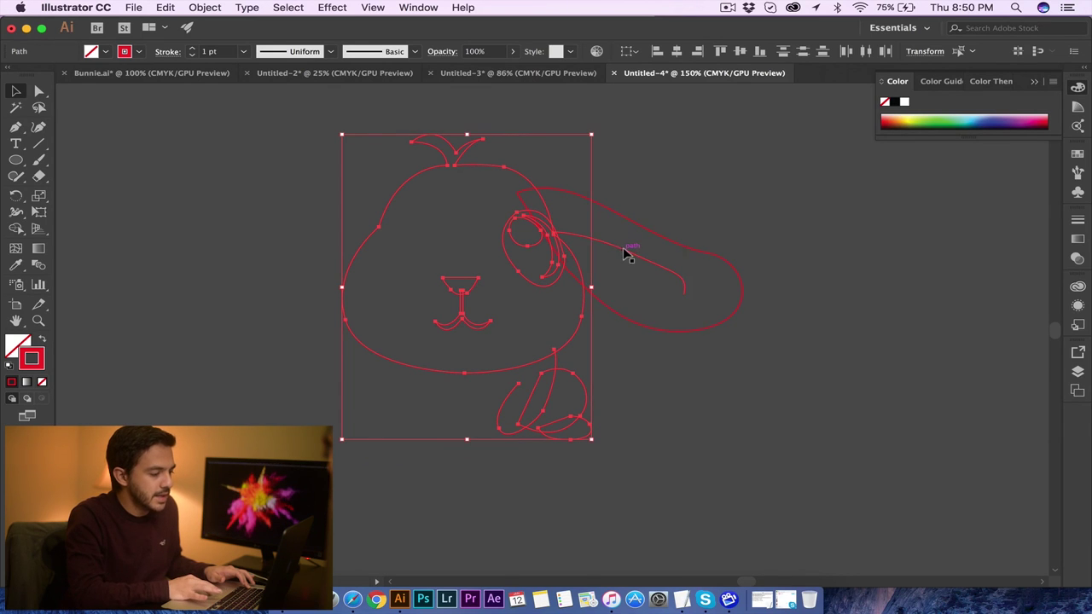
shift+click(574, 346)
shift+click(476, 293)
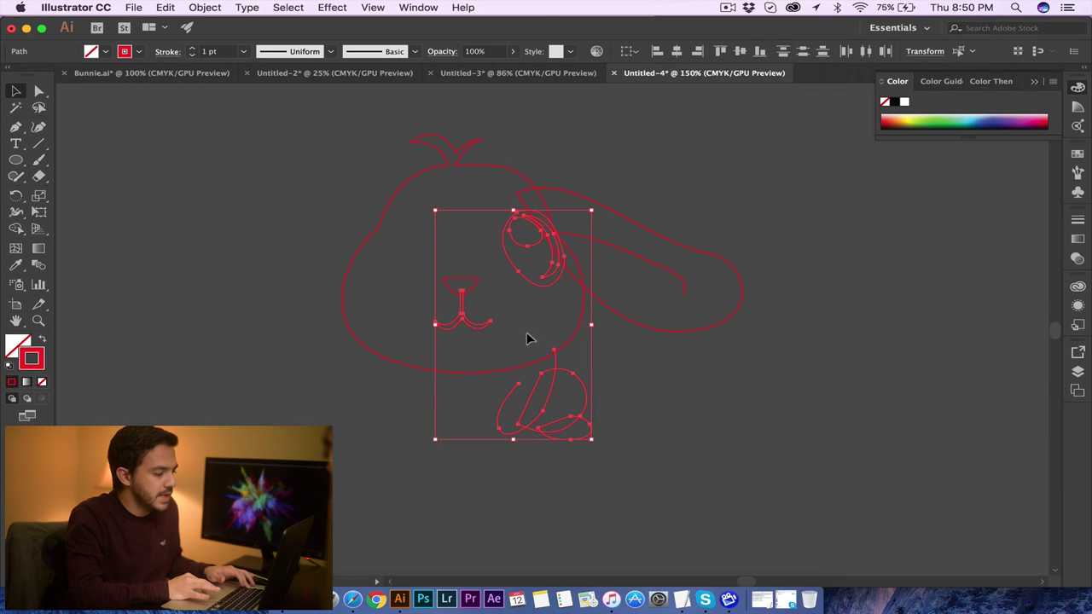
click(701, 375)
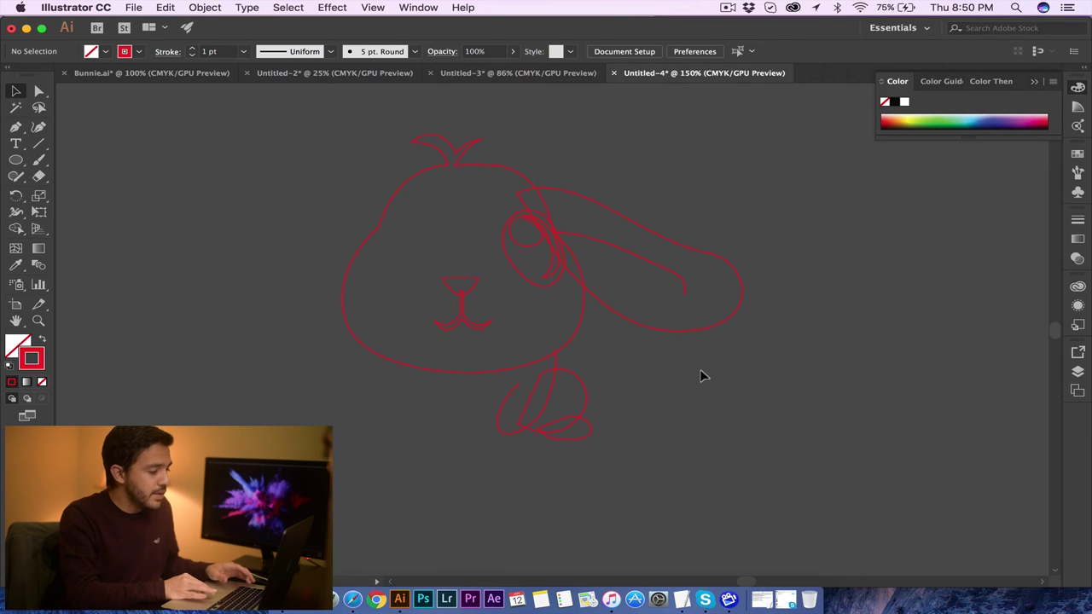
click(689, 254)
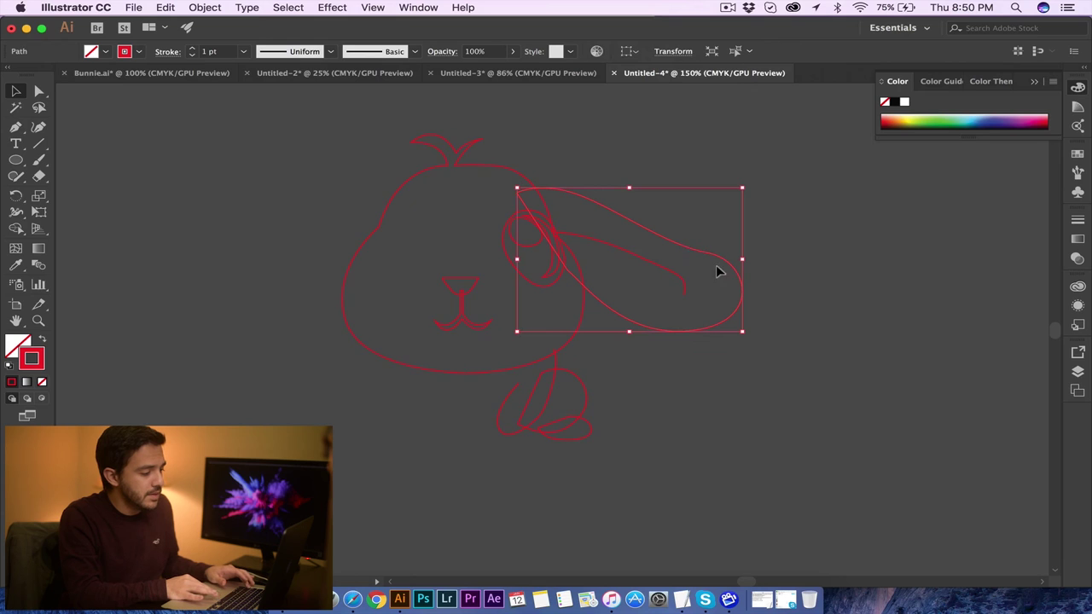
shift+click(672, 273)
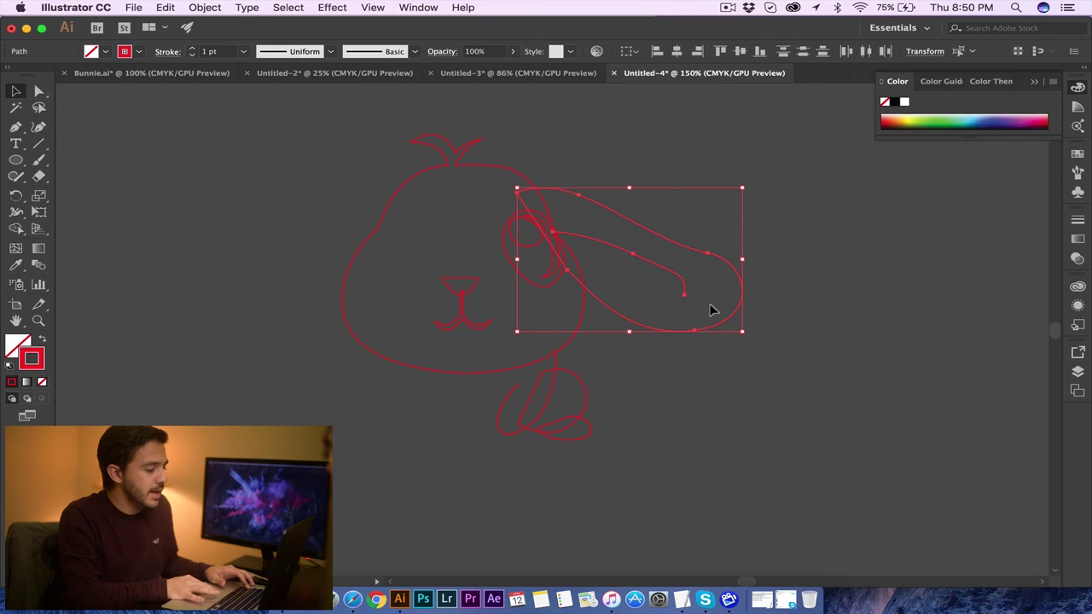
shift+click(556, 388)
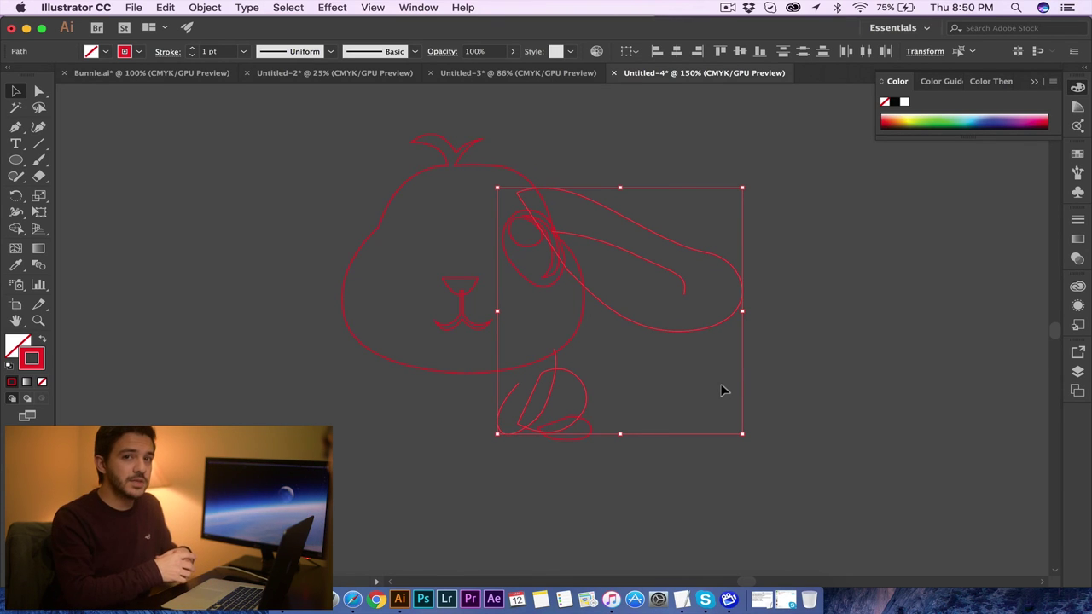
click(720, 391)
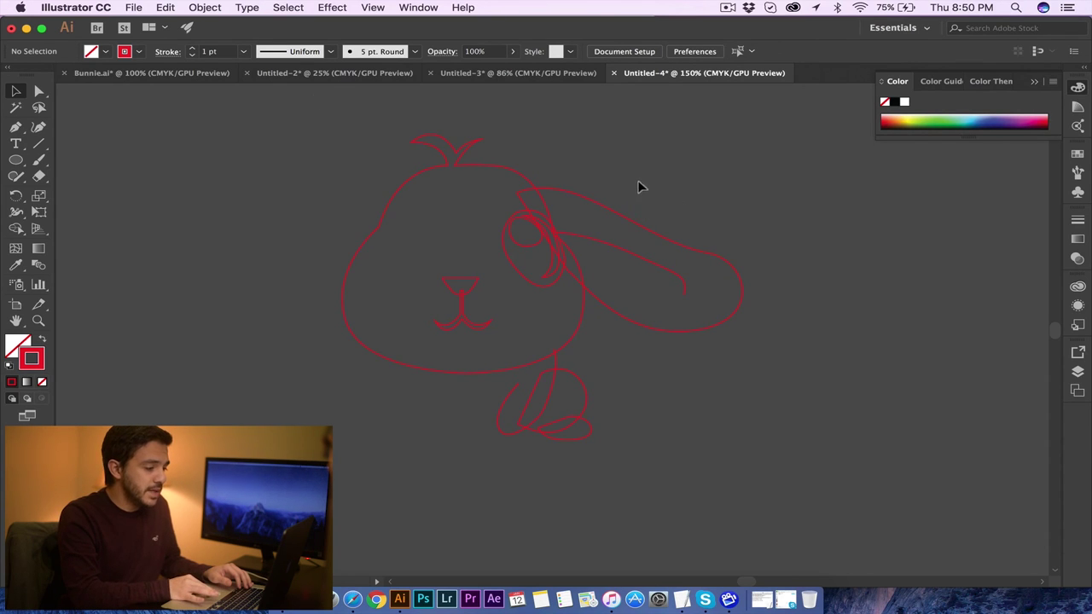
Select all except head, tuft, nose and mouth, and Option-drag the ear, eye and paw leftward.
drag(680, 352, 691, 354)
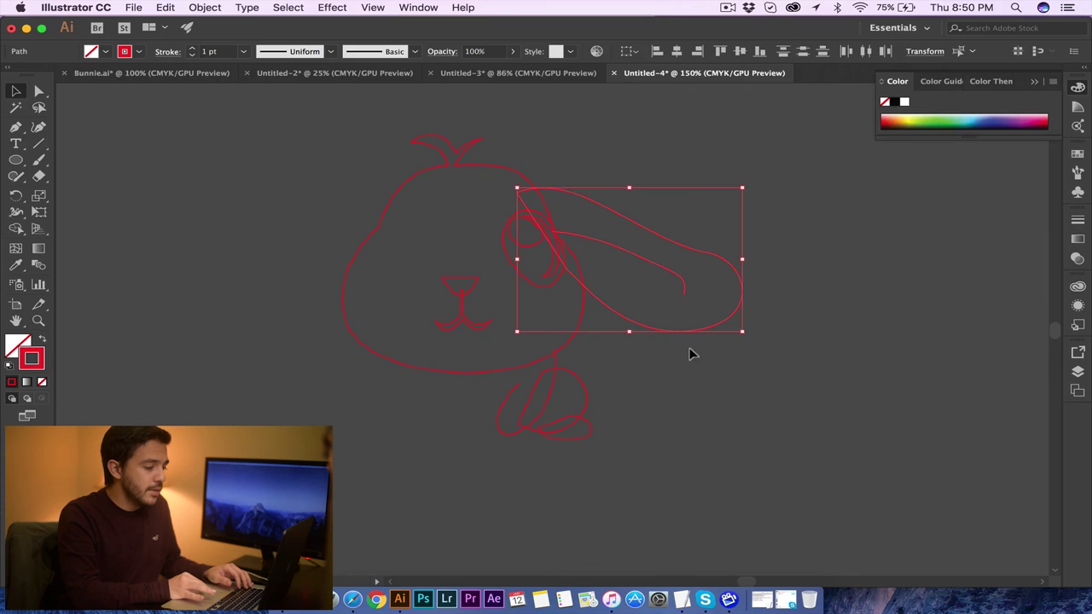
click(631, 166)
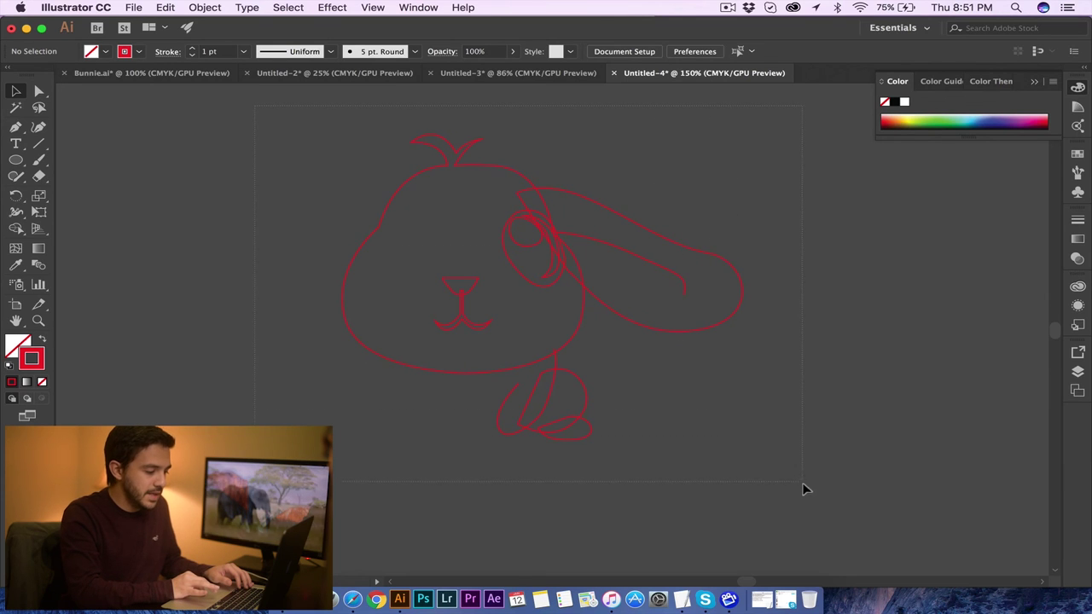
key(super+a)
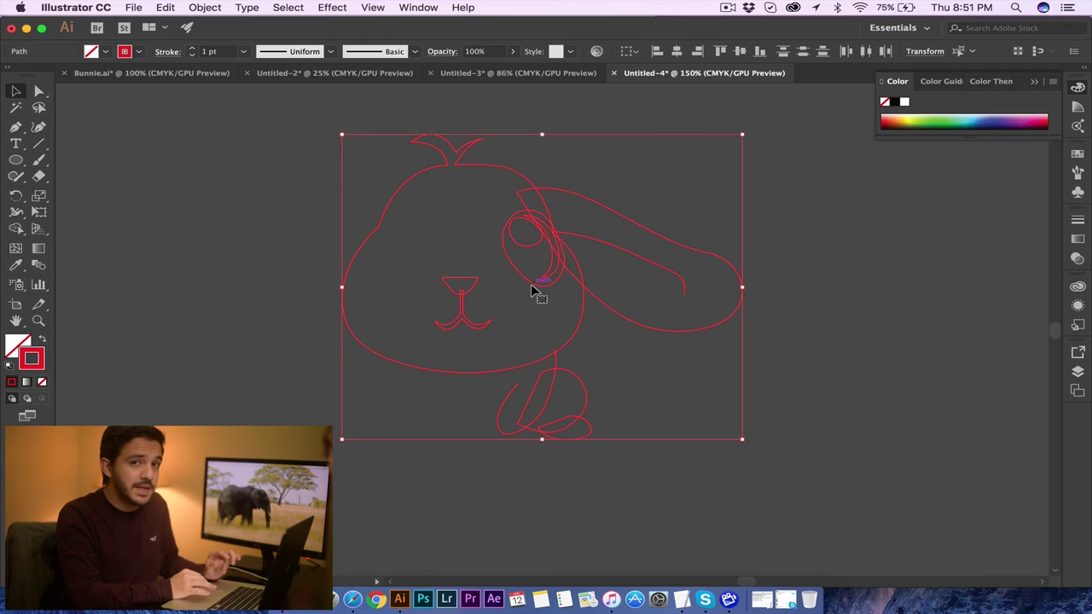
shift+click(388, 209)
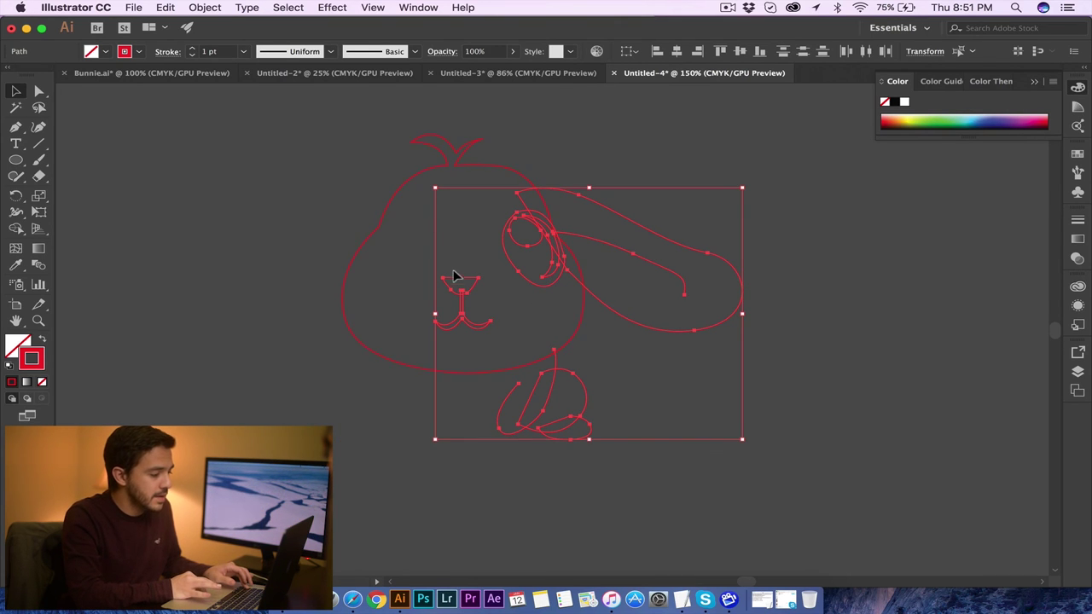
shift+click(454, 322)
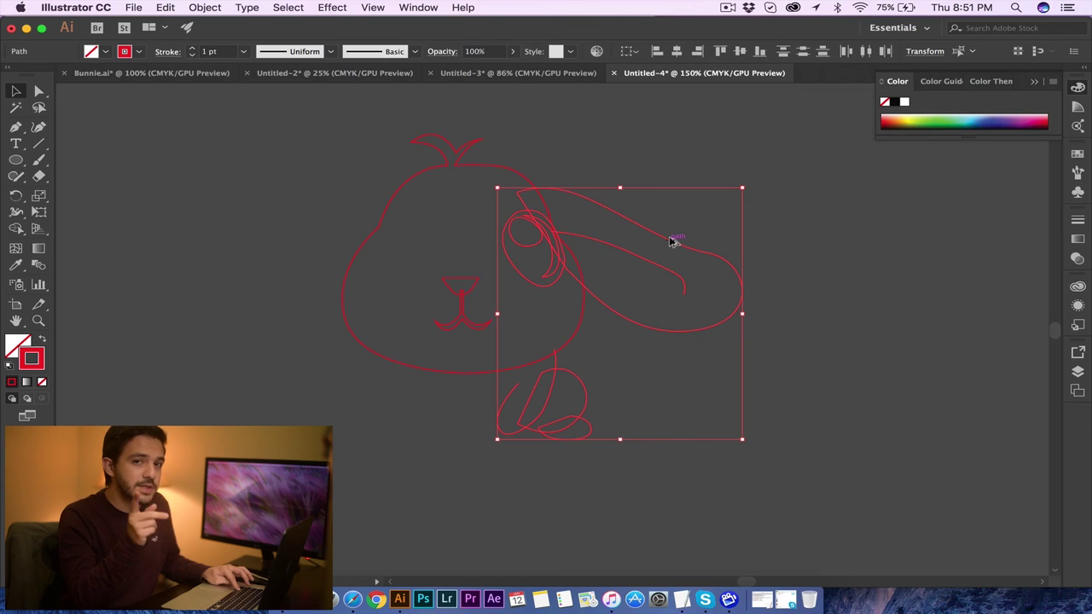
drag(671, 241, 293, 227)
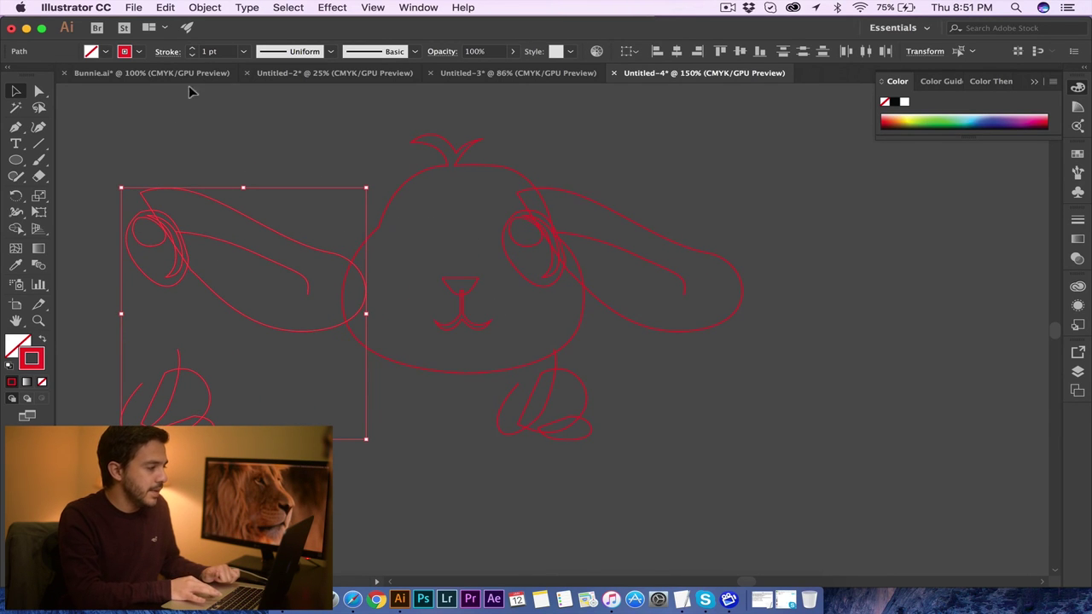
Reflect the copied ear, eye and paw across the vertical axis, then slide them into place.
click(204, 7)
mouse_move(256, 24)
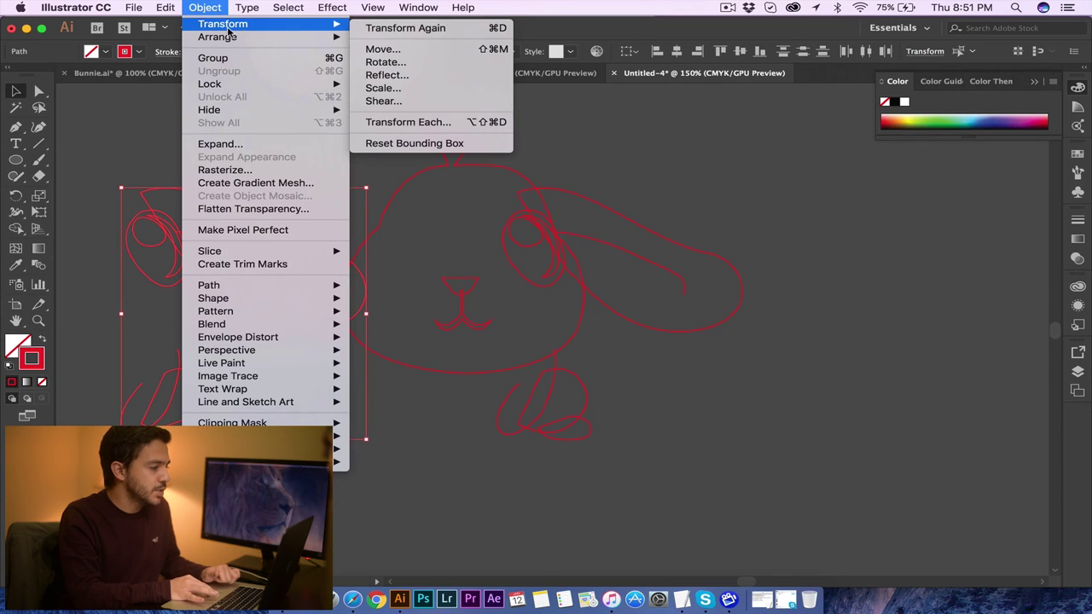
click(407, 77)
drag(168, 92, 873, 230)
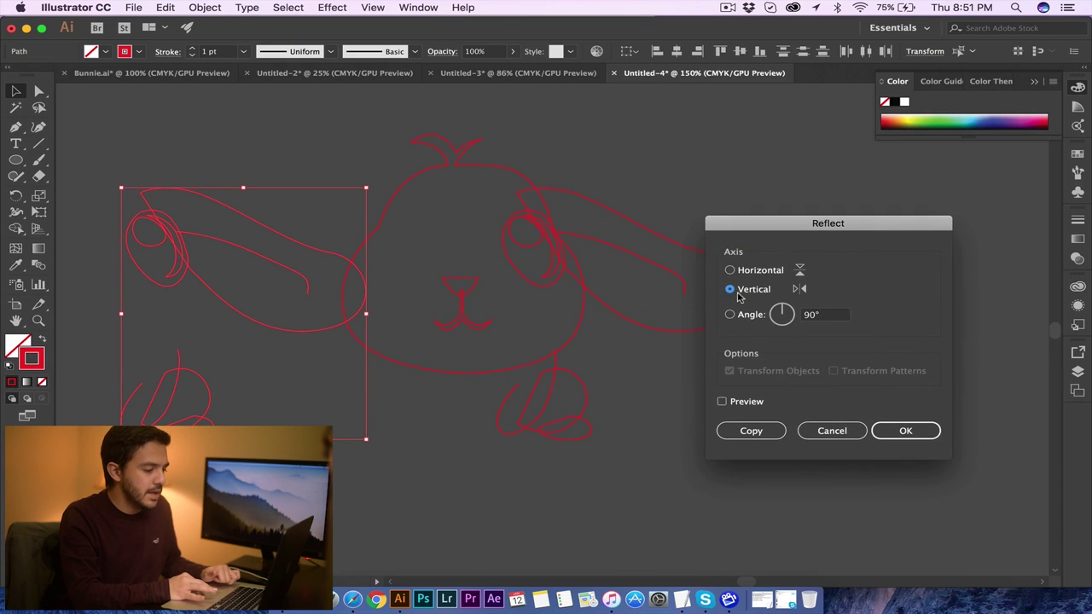
click(721, 402)
click(721, 401)
click(722, 402)
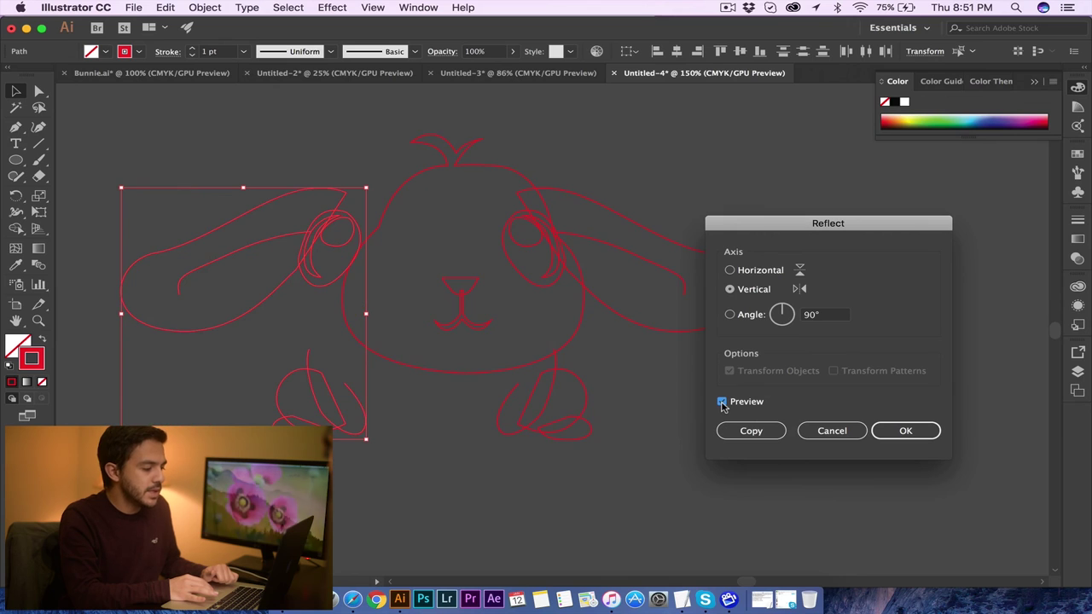
click(905, 432)
drag(347, 207, 414, 213)
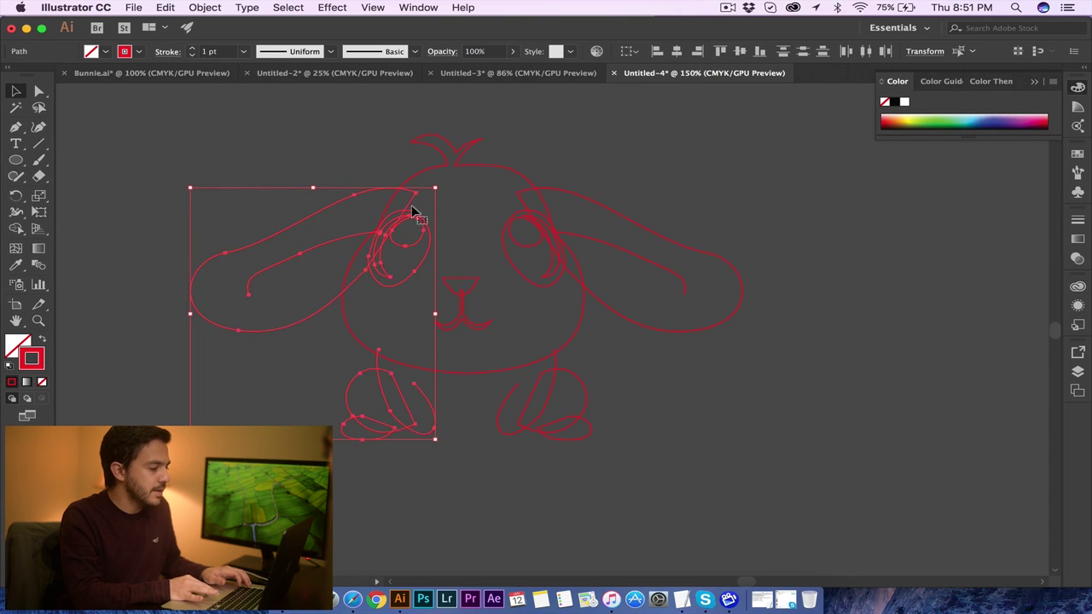
click(364, 152)
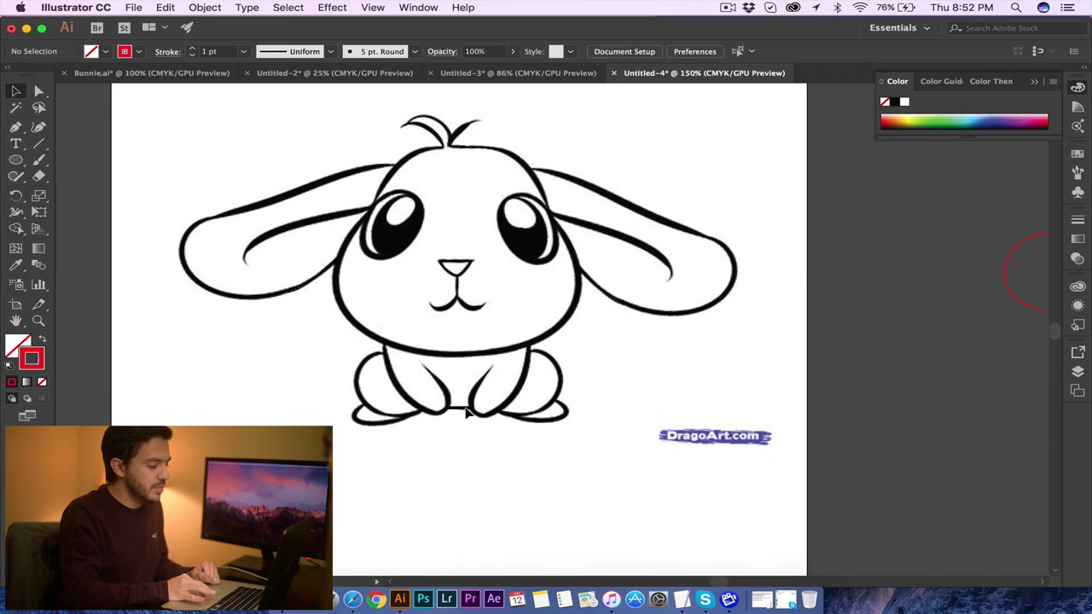
Nudge the left paw right and the right paw left with the arrow keys, then deselect.
scroll(451, 407, right, 10)
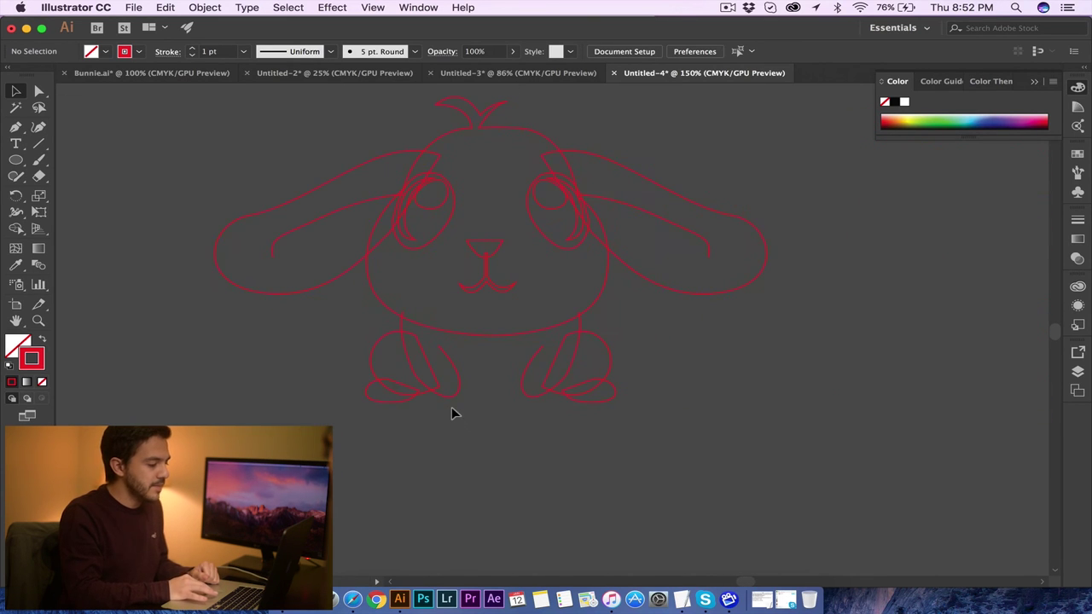
drag(350, 356, 468, 409)
drag(439, 390, 442, 390)
key(Right)
key(Right)
key(Right)
key(Right)
key(Right)
key(Right)
key(Right)
key(Right)
key(Right)
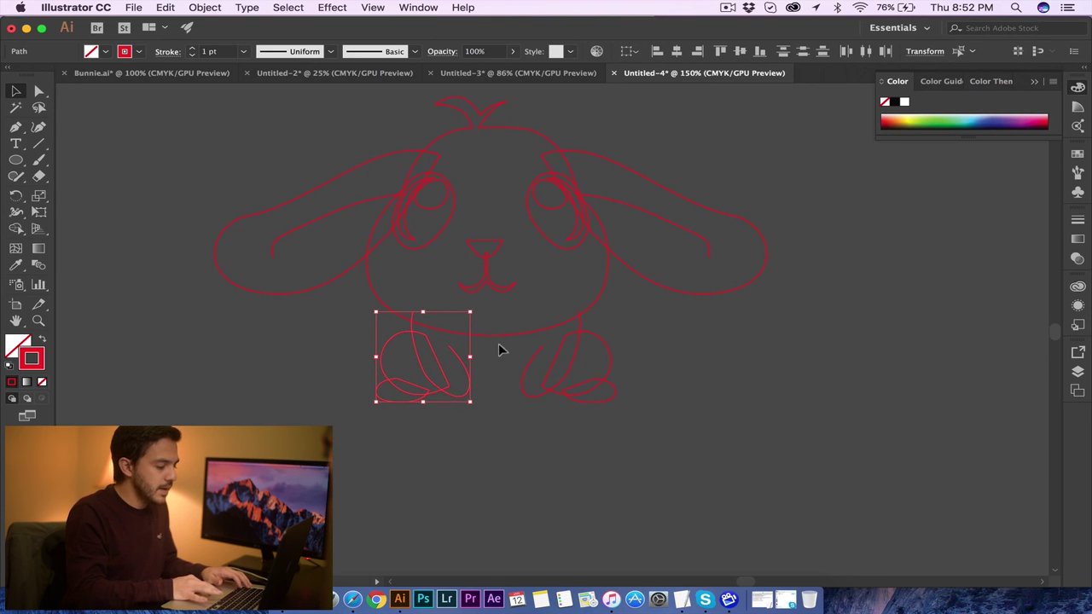
key(super+alt+bracketright)
key(Left)
key(Left)
key(Left)
key(Left)
key(Left)
key(Left)
key(Left)
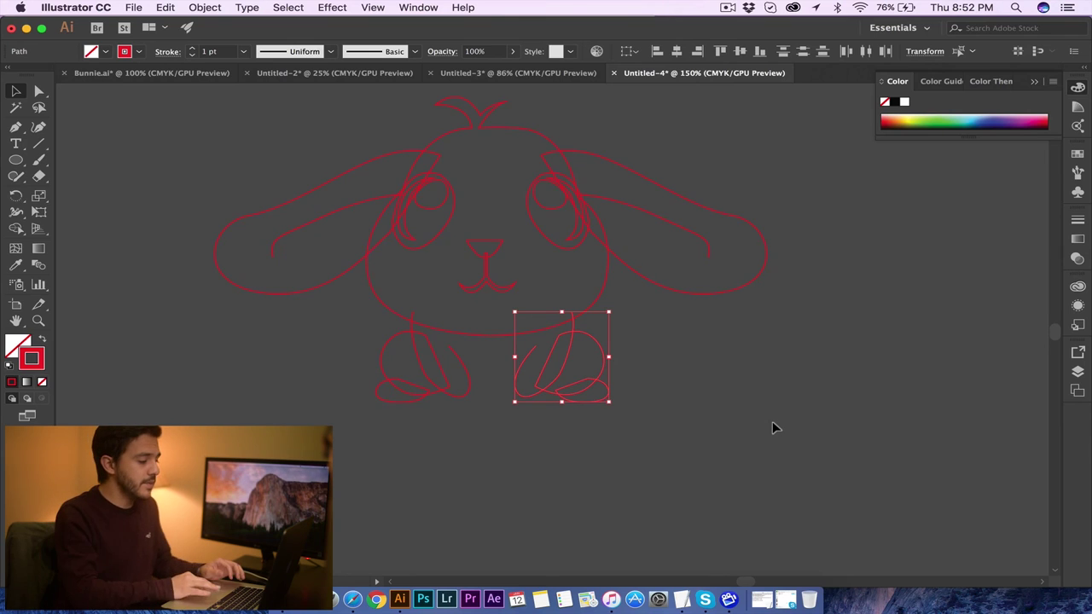
click(708, 404)
click(17, 127)
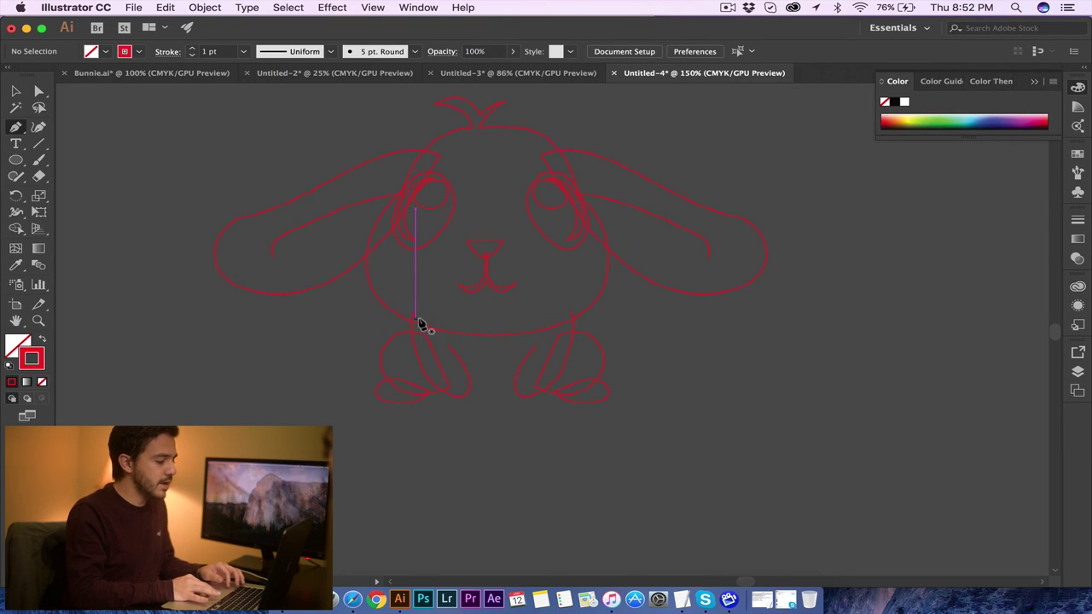
Draw a closed four-point trapezoid between the legs just below the head.
key(super+equal)
key(super+equal)
scroll(418, 323, down, 2)
scroll(418, 322, left, 2)
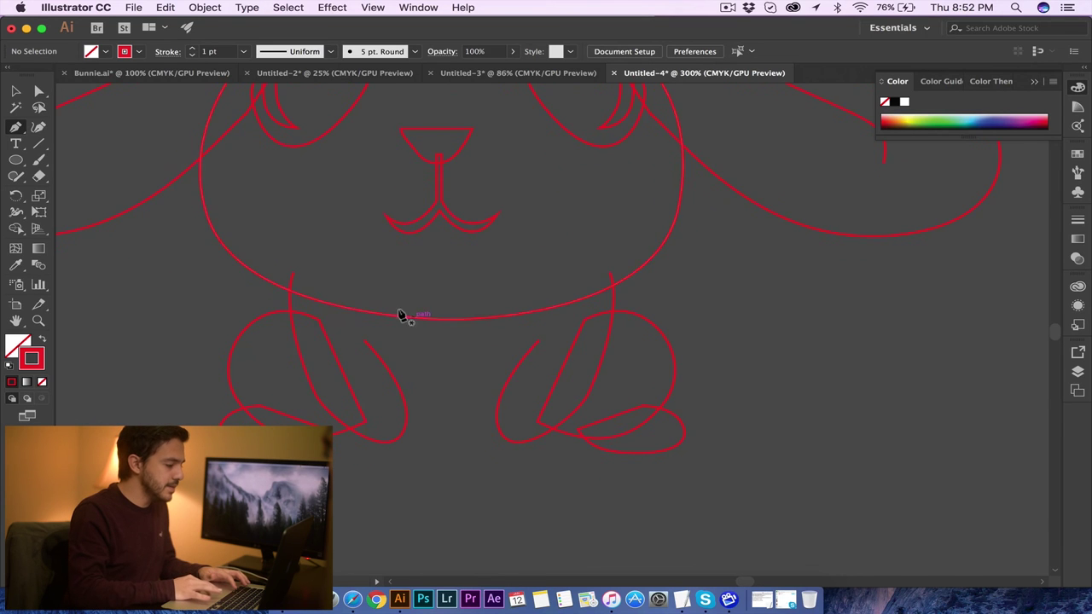
click(298, 285)
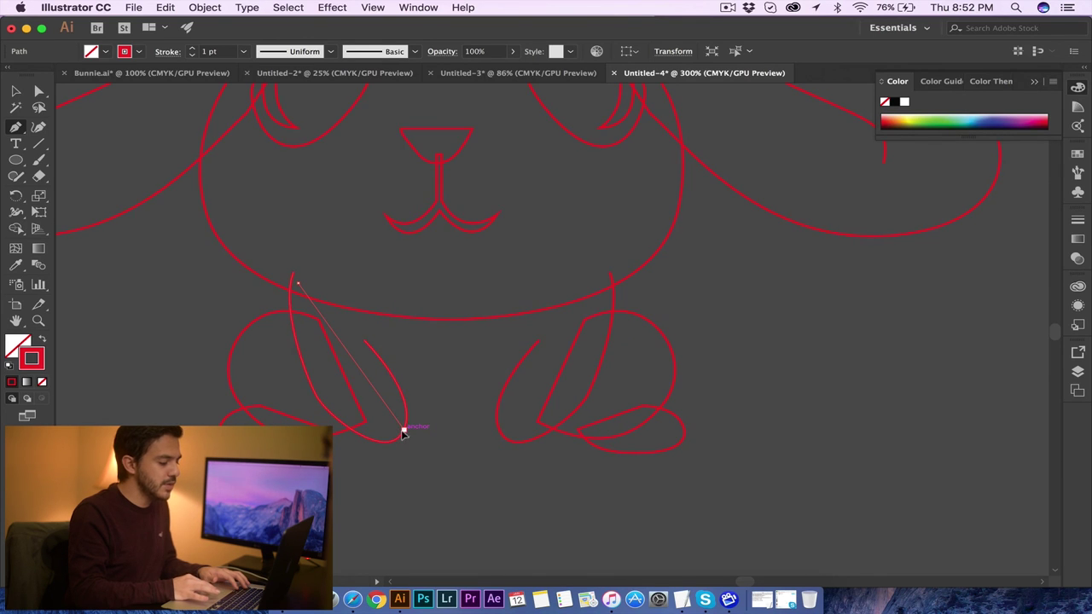
click(404, 431)
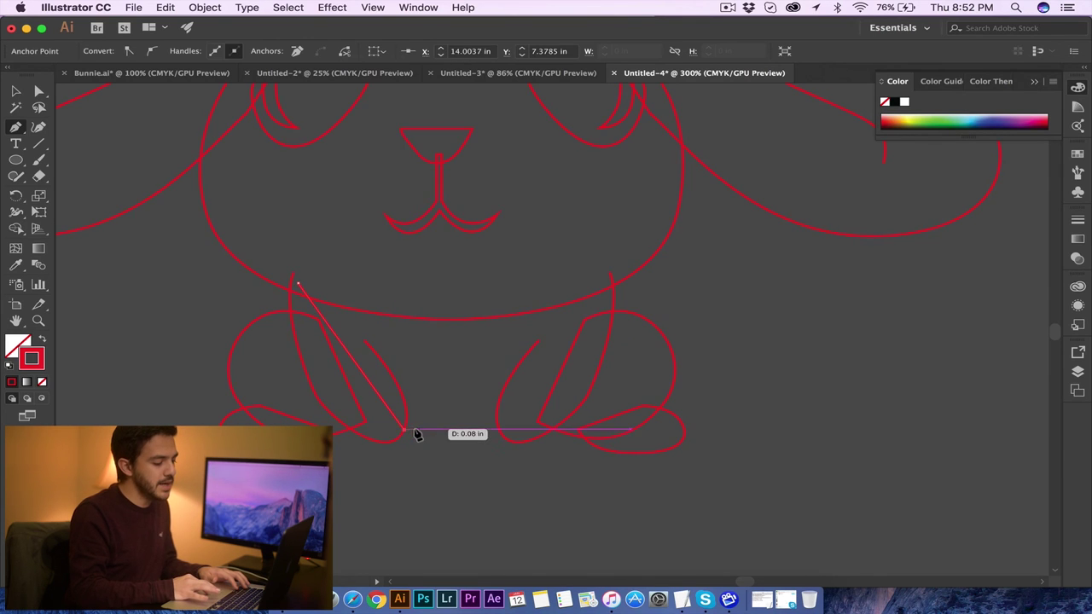
click(501, 431)
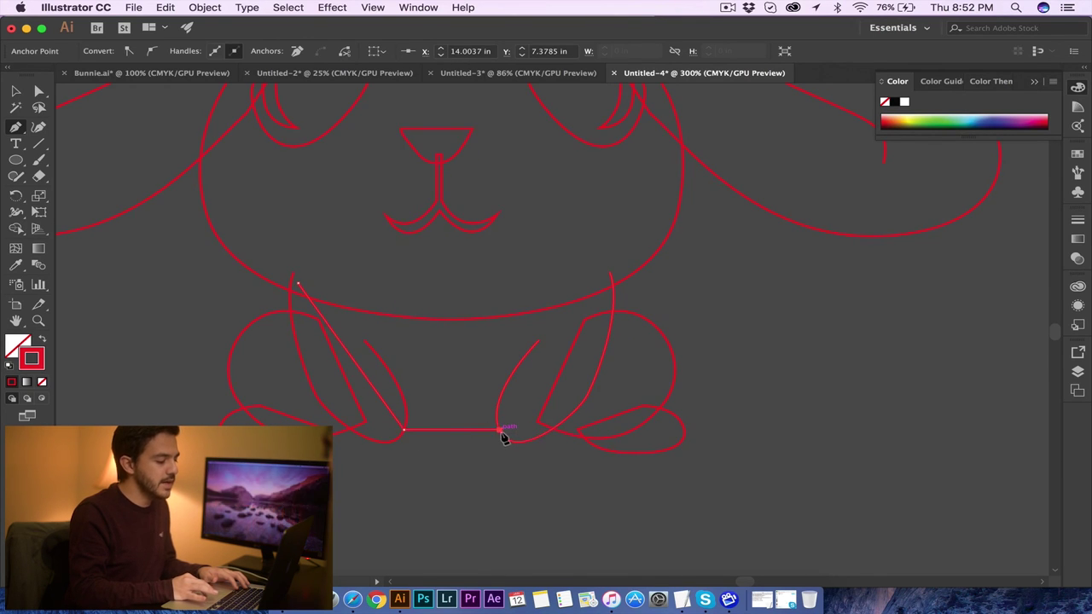
click(607, 279)
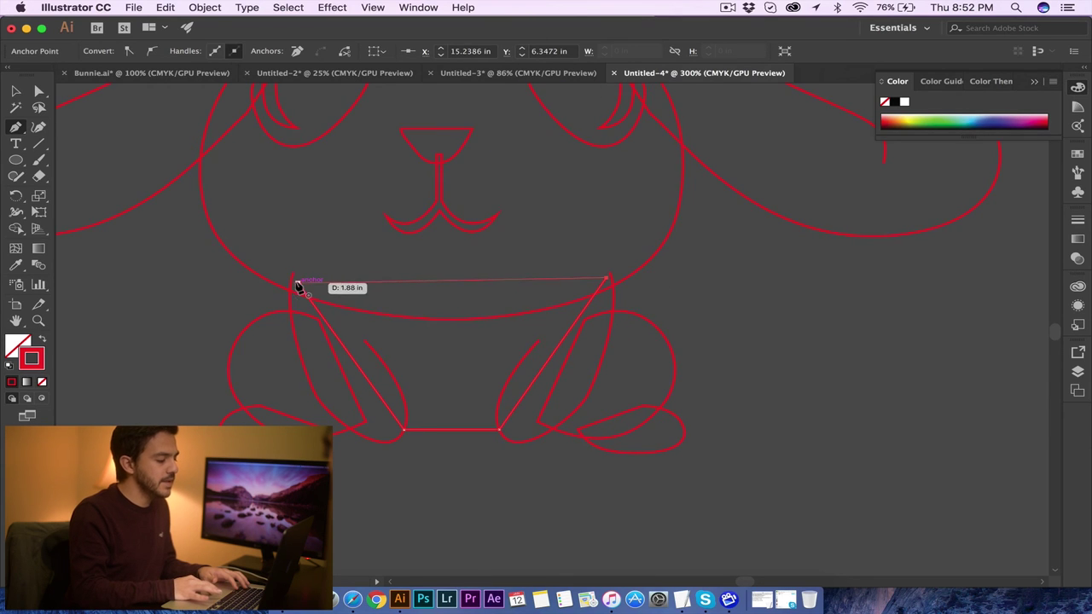
click(298, 283)
Zoom back to 200%, select all the bunny artwork and hide its path edges.
click(15, 90)
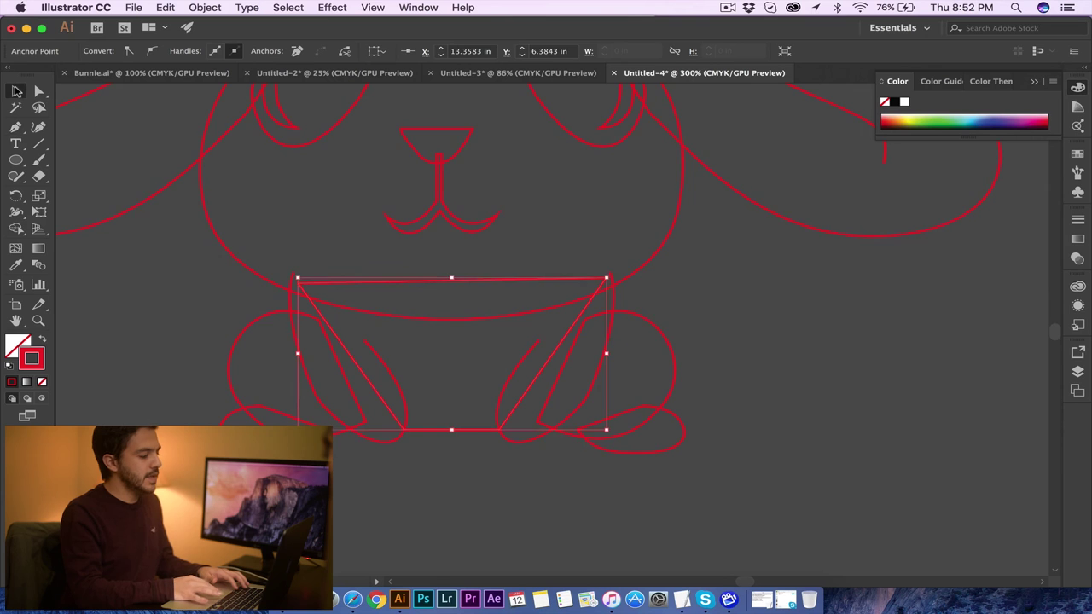
click(176, 279)
key(super+minus)
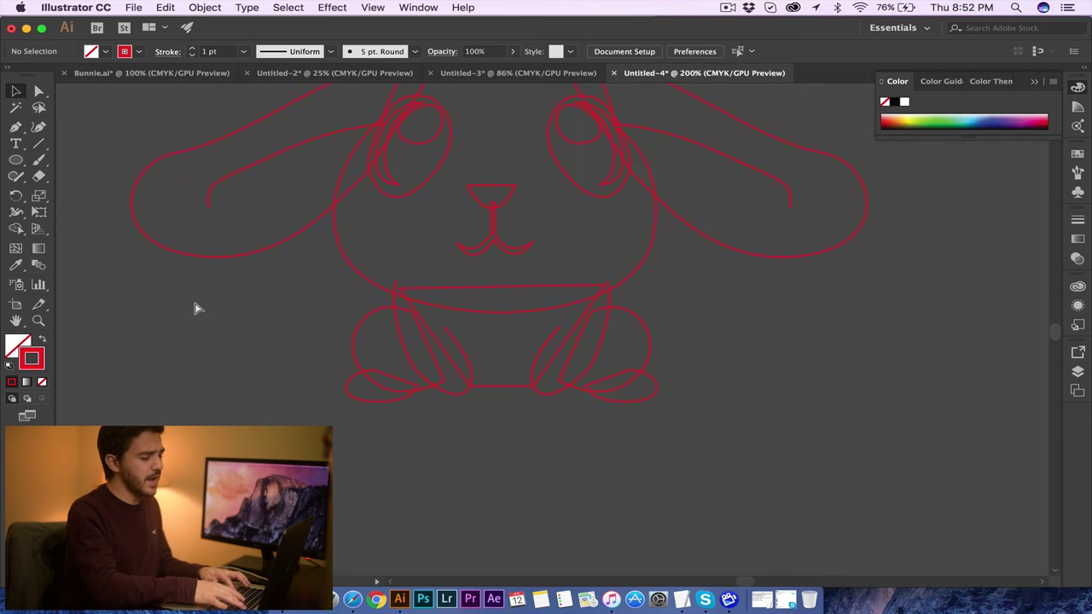
scroll(195, 307, up, 4)
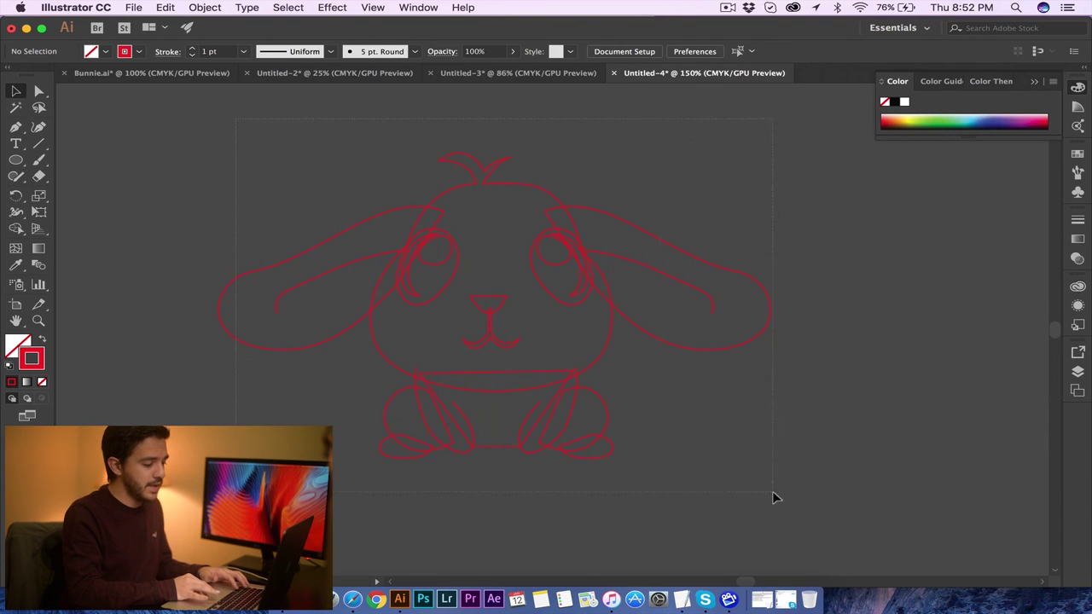
key(super+a)
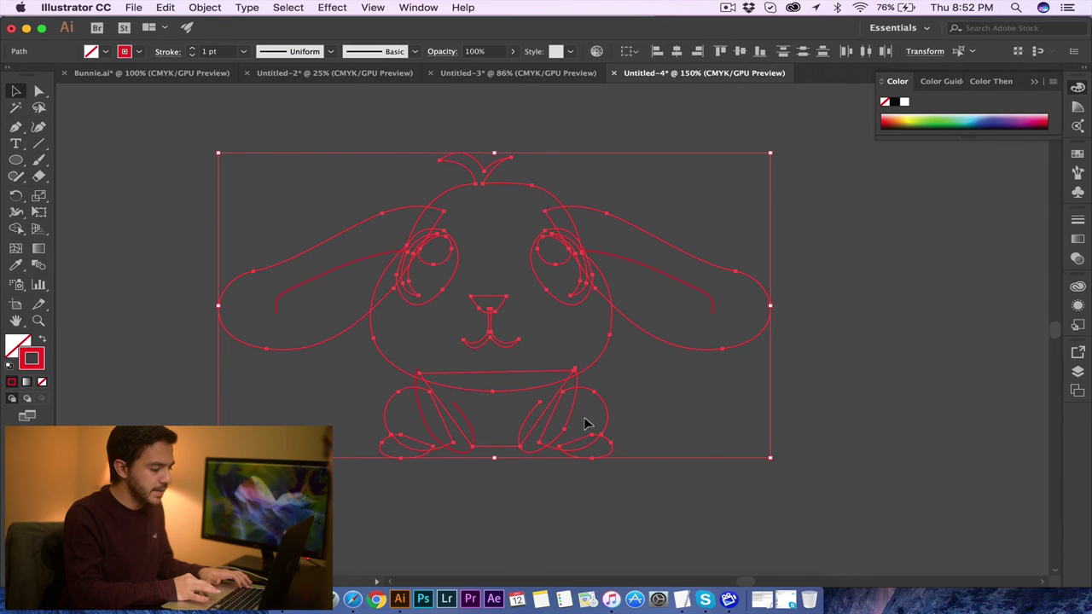
key(super+h)
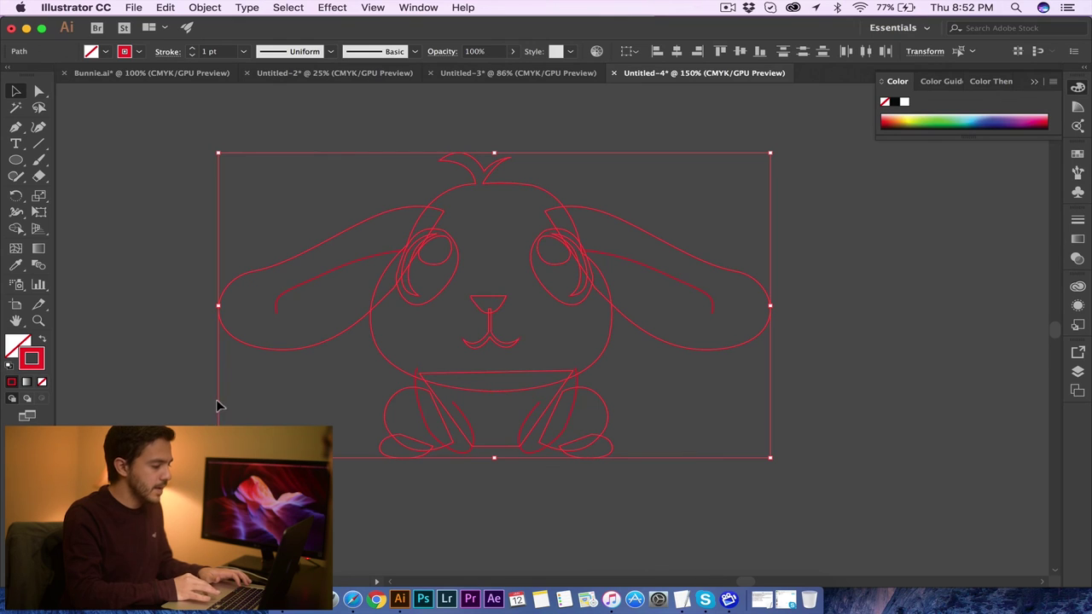
Try solid red fills on the bunny and legs, then undo back to unfilled outlines.
click(44, 341)
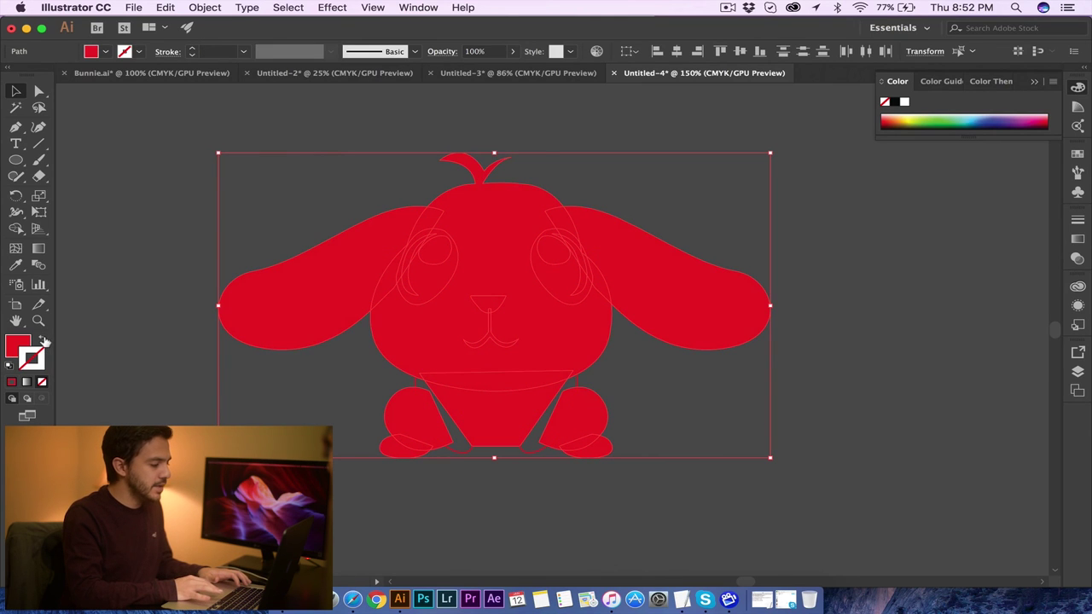
click(143, 194)
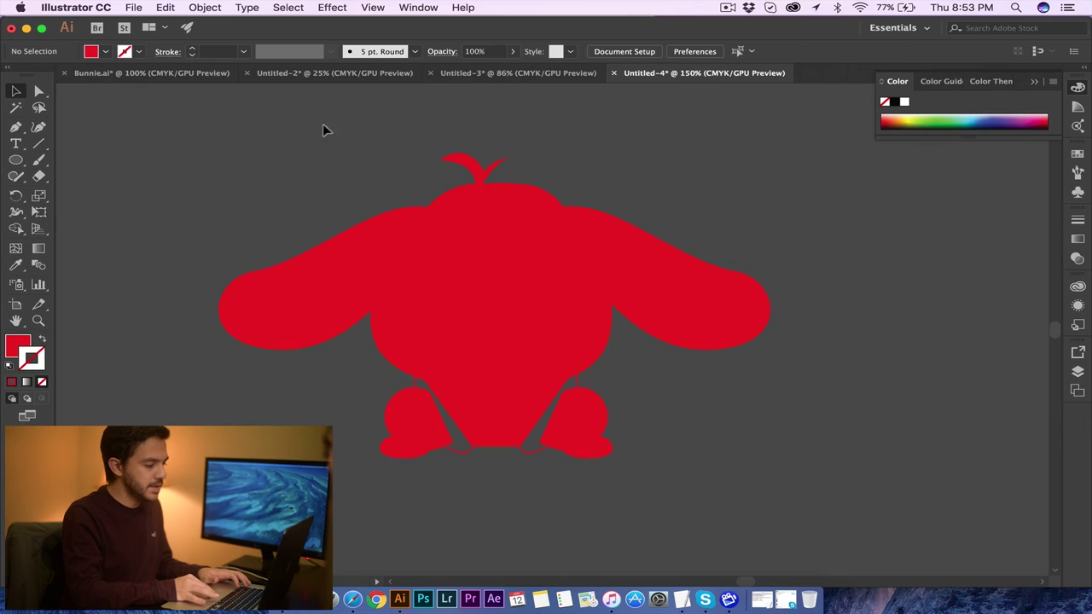
click(464, 452)
shift+click(532, 455)
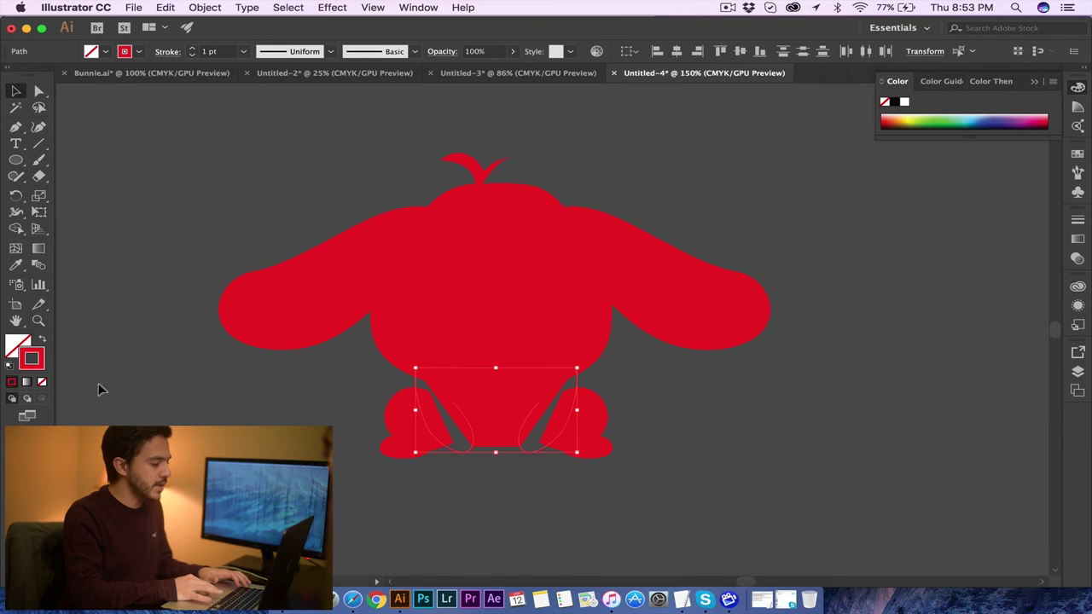
click(45, 341)
click(110, 275)
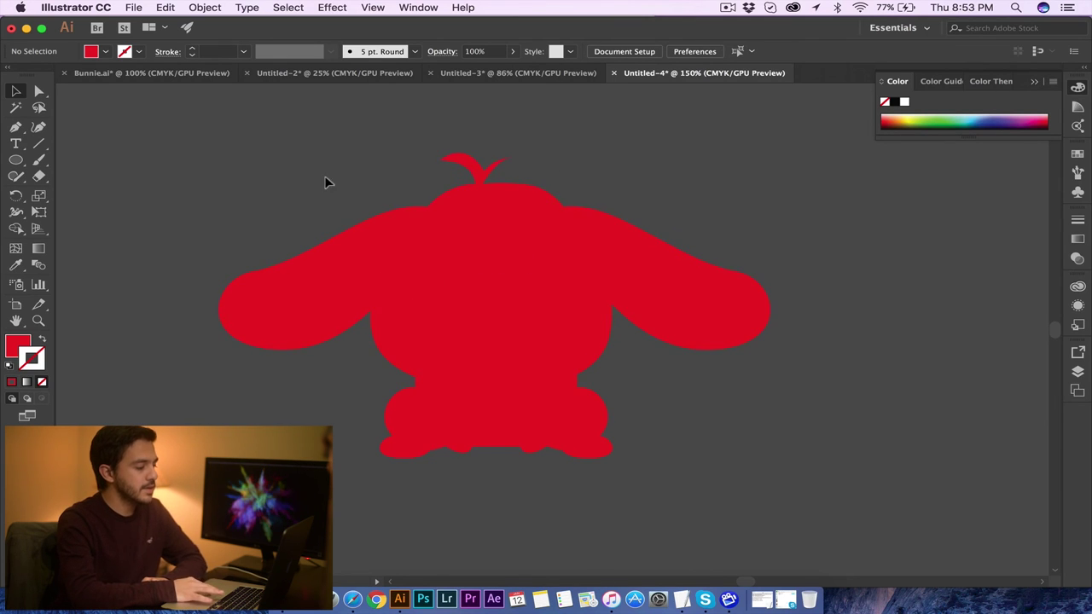
key(super+z)
key(super+z)
key(super+z)
key(super+z)
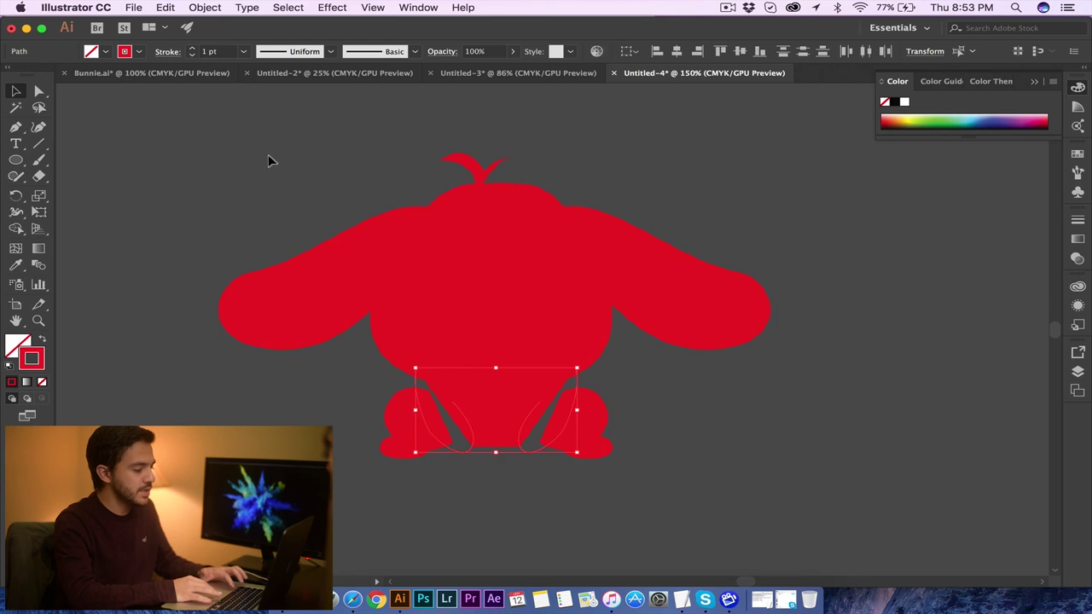
click(246, 183)
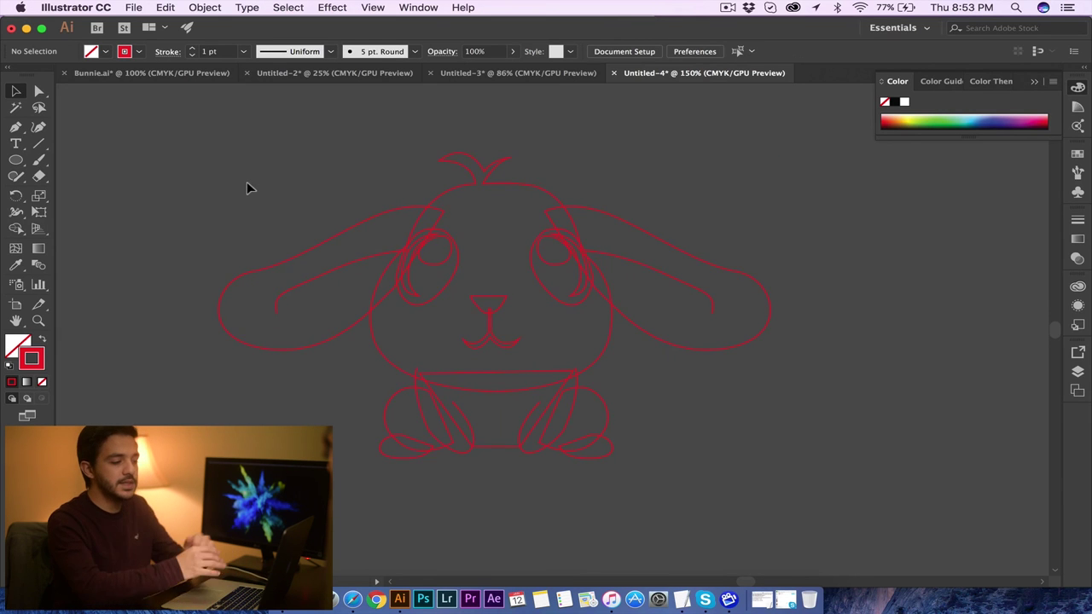
Select both eyes and swap their red outline into a fill.
click(441, 287)
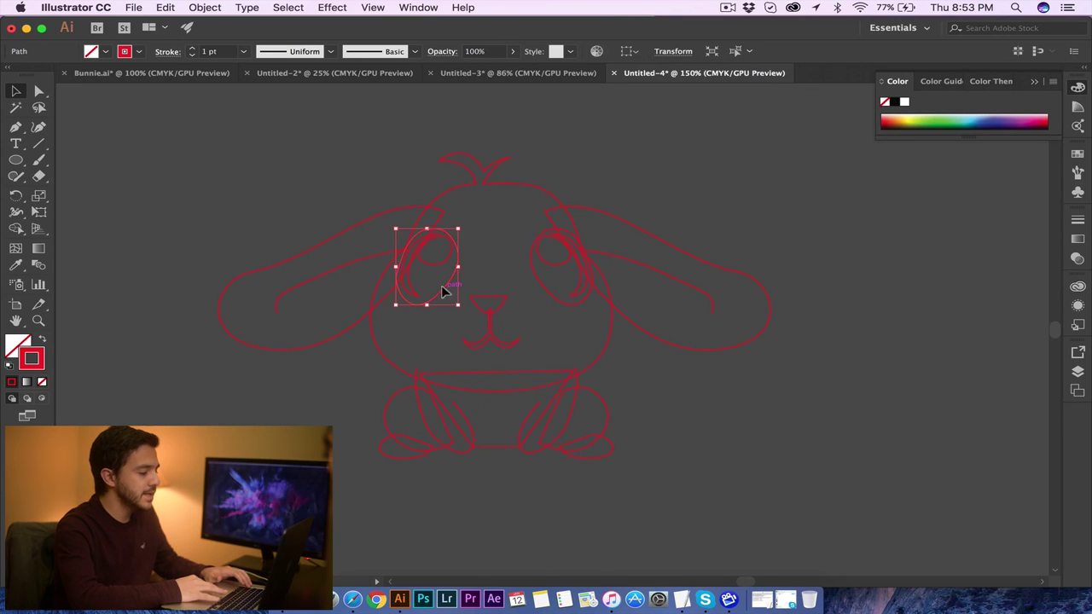
shift+click(537, 278)
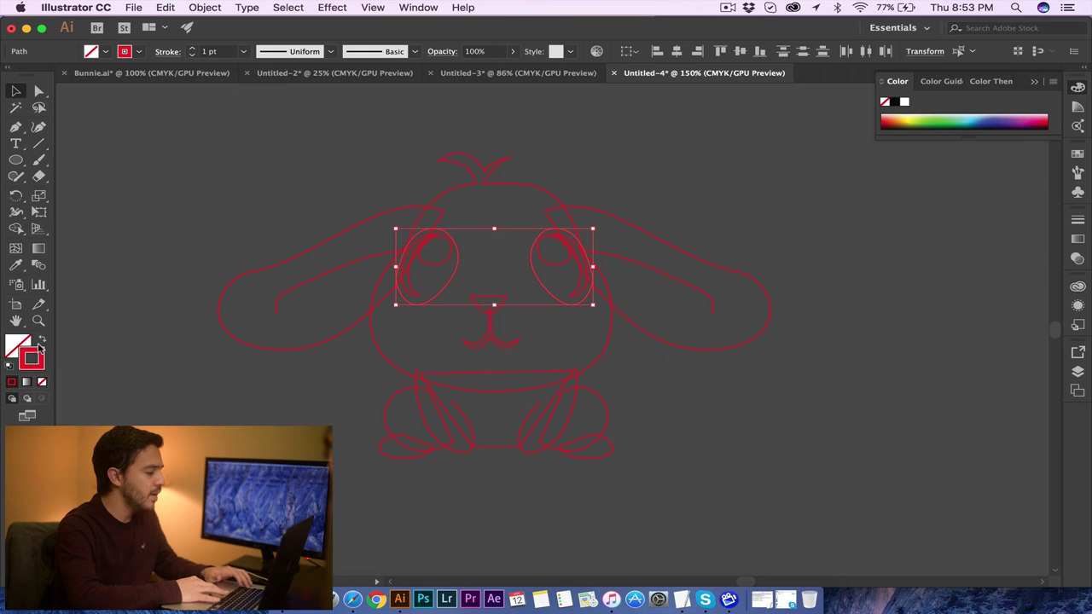
click(41, 341)
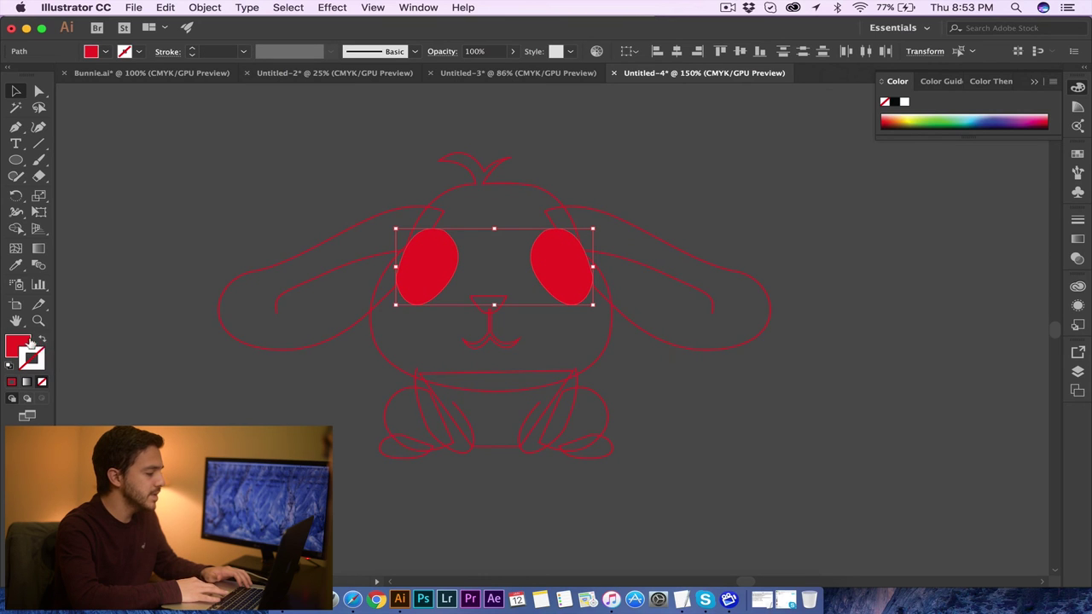
click(45, 340)
click(46, 341)
click(45, 341)
click(46, 340)
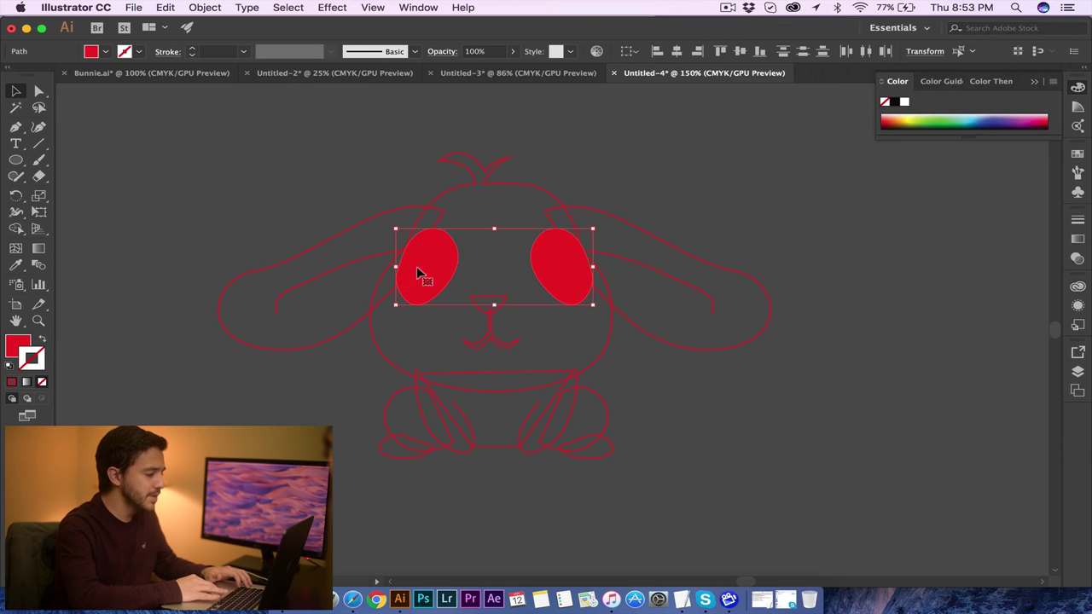
click(45, 340)
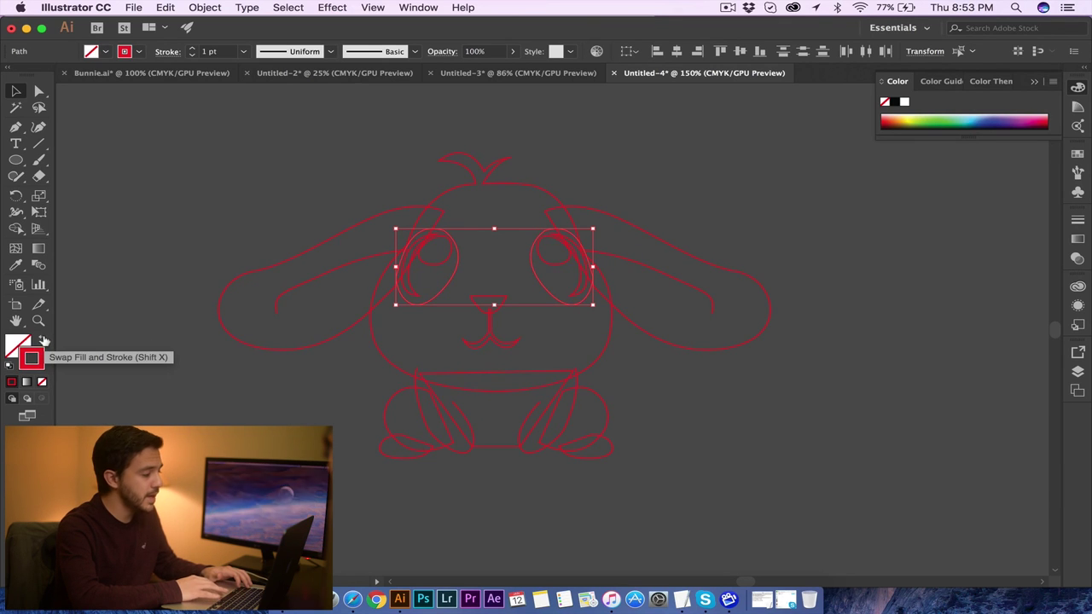
click(43, 341)
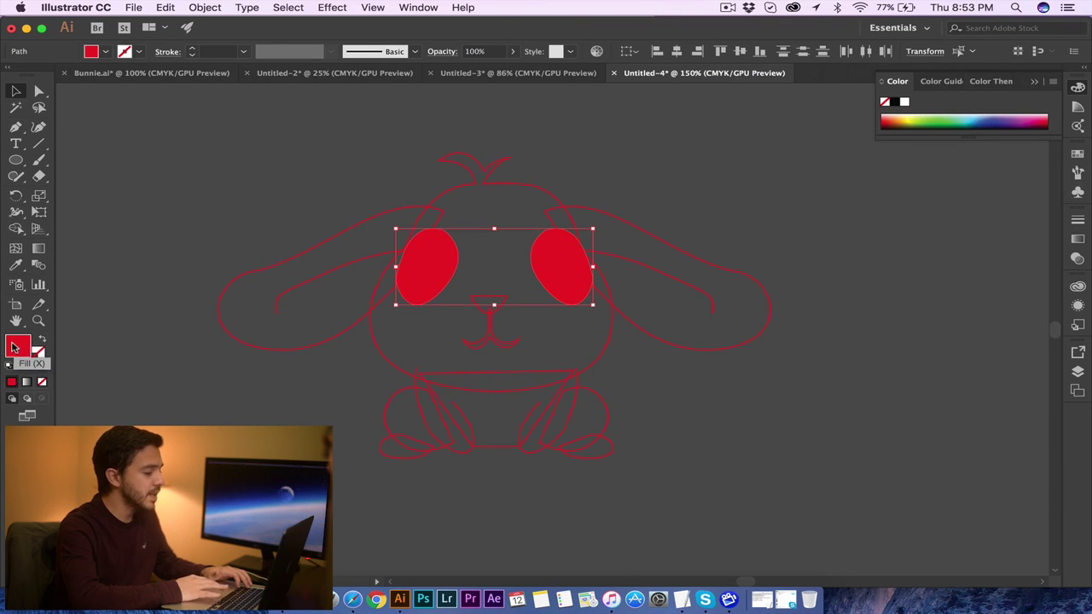
Change the eyes' fill to pure black.
double_click(15, 346)
click(451, 417)
click(431, 450)
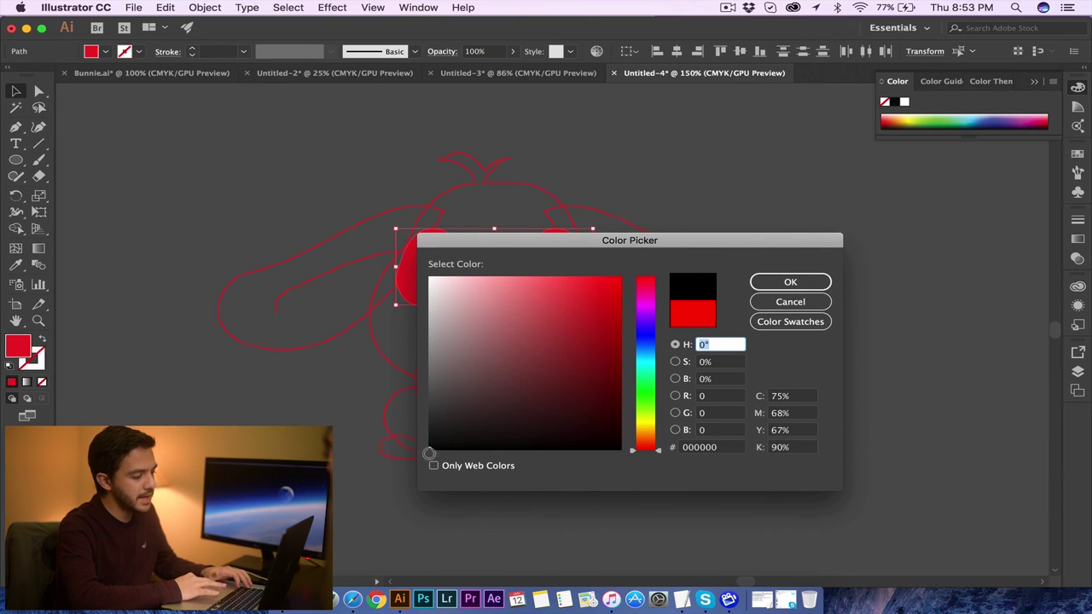
click(758, 287)
click(657, 398)
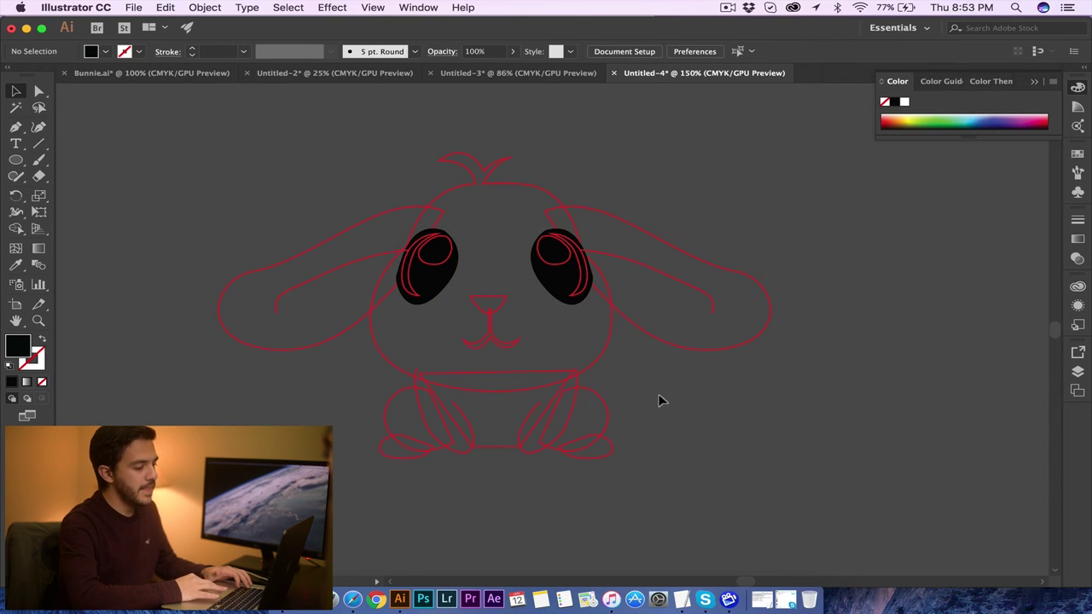
Fill the four eye highlight and shine shapes solid white.
click(422, 267)
shift+click(418, 279)
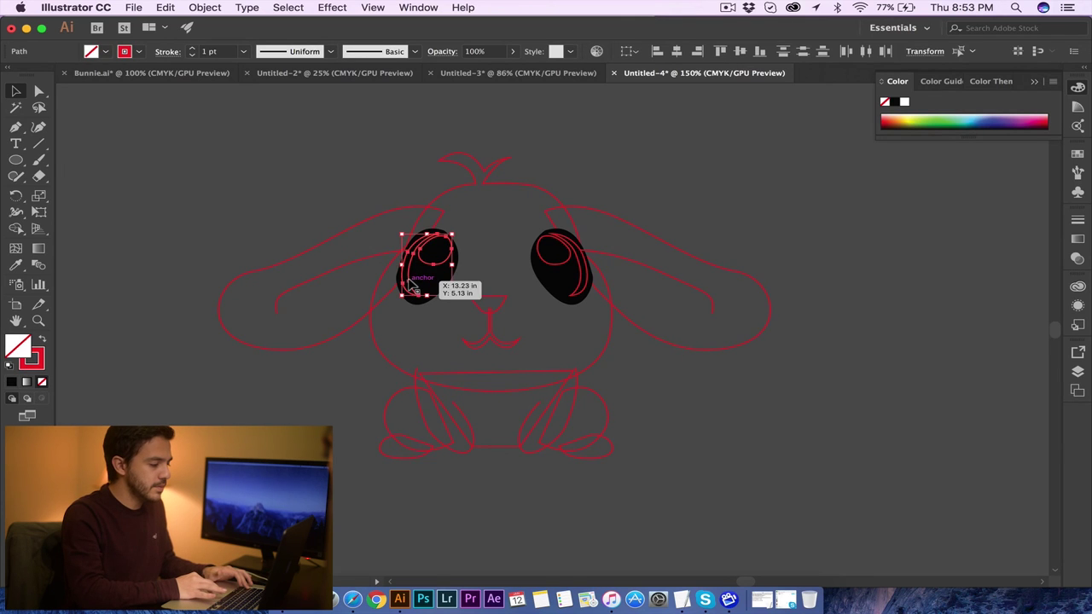
shift+click(556, 270)
shift+click(589, 276)
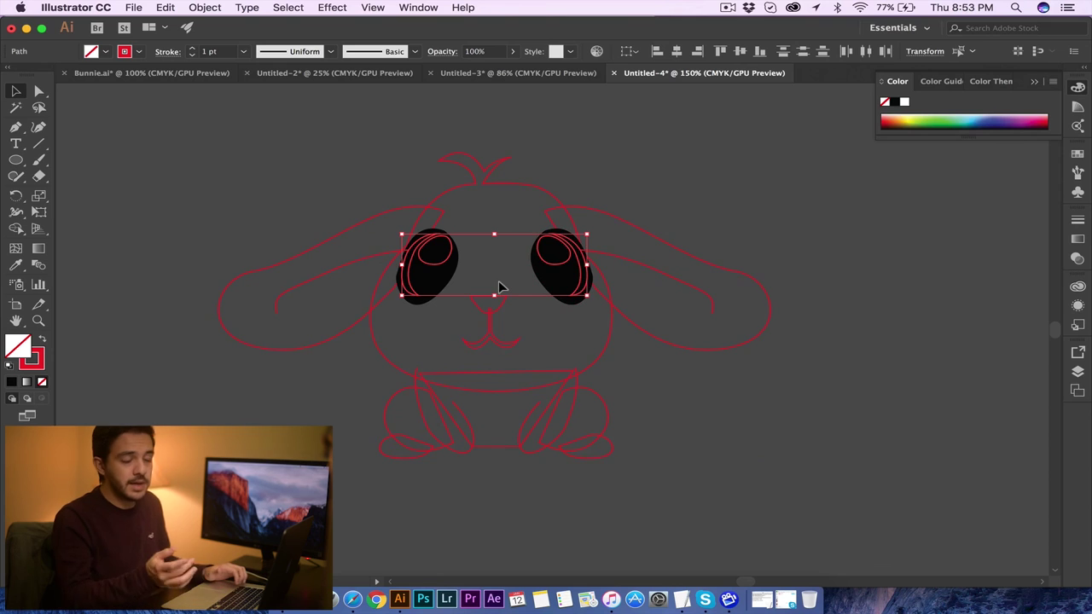
click(42, 339)
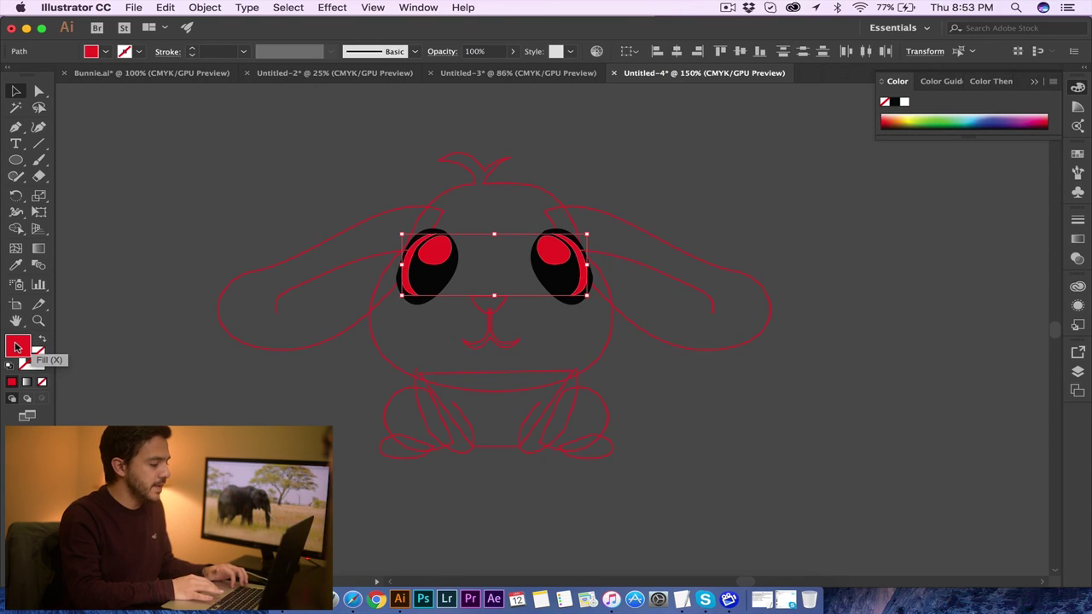
double_click(17, 347)
drag(470, 285, 419, 268)
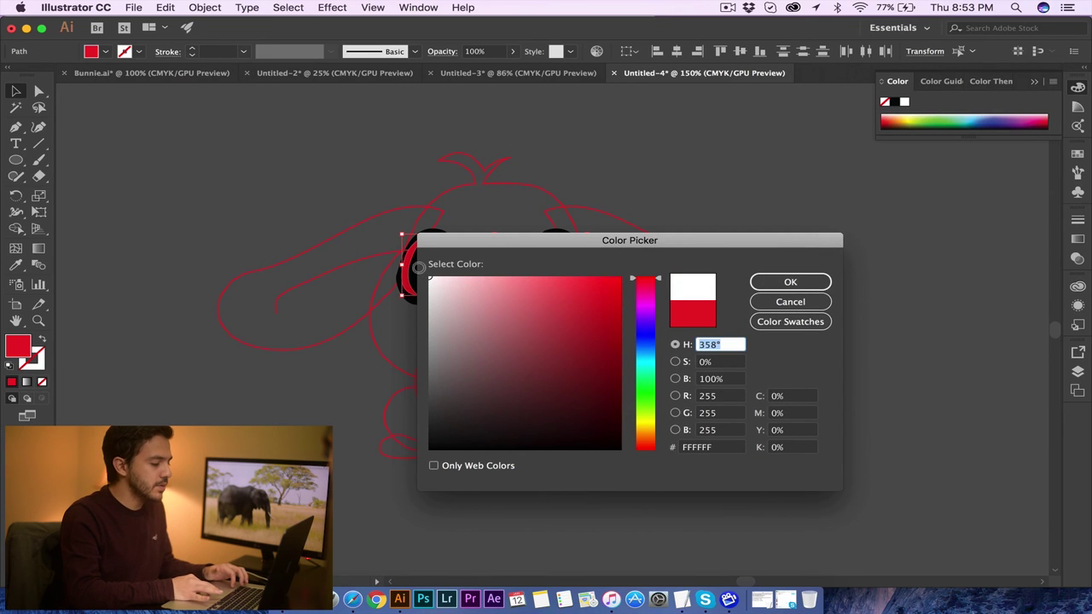
click(790, 282)
click(836, 231)
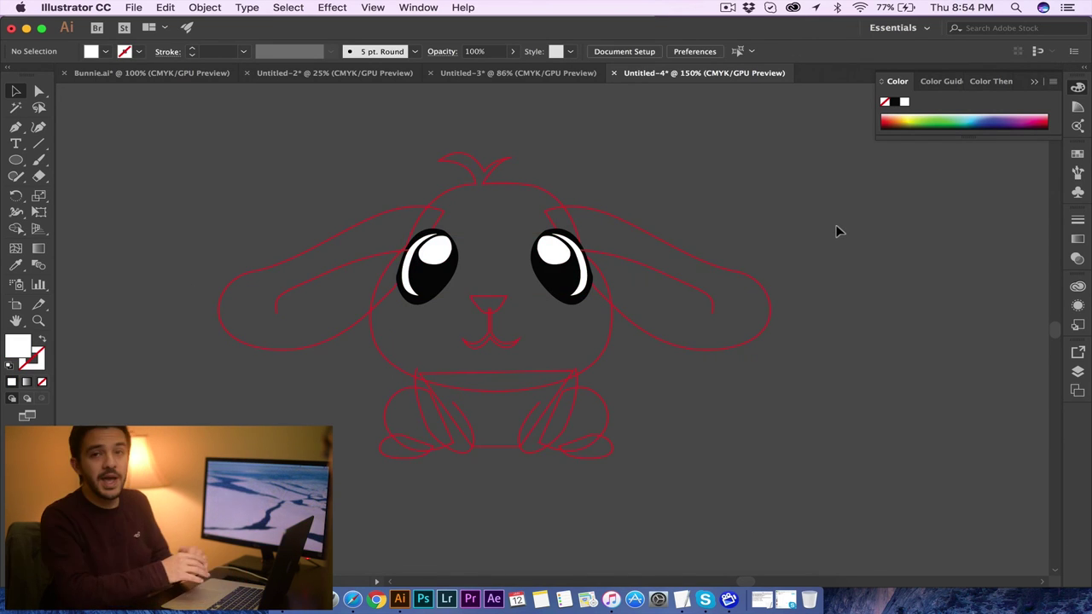
Swap the head's red outline into a fill and make it pale yellow FFF599.
click(519, 189)
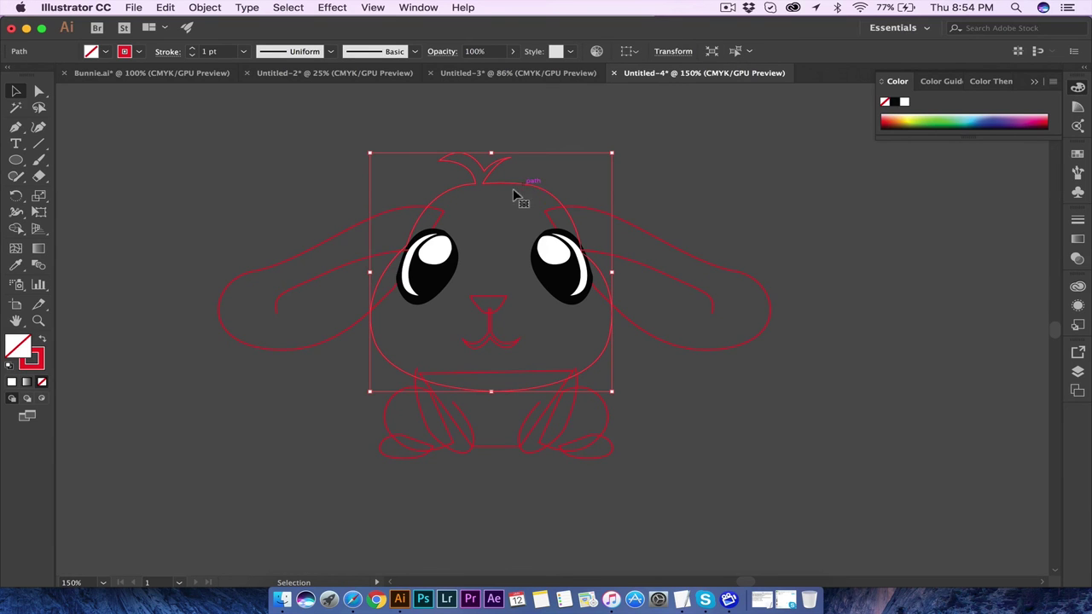
click(46, 343)
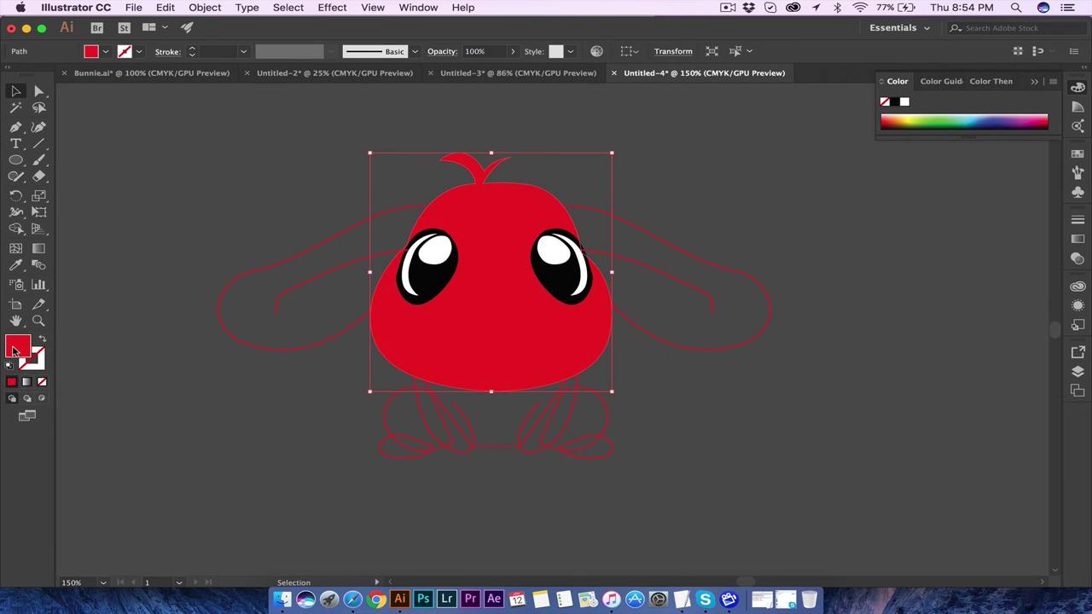
double_click(17, 347)
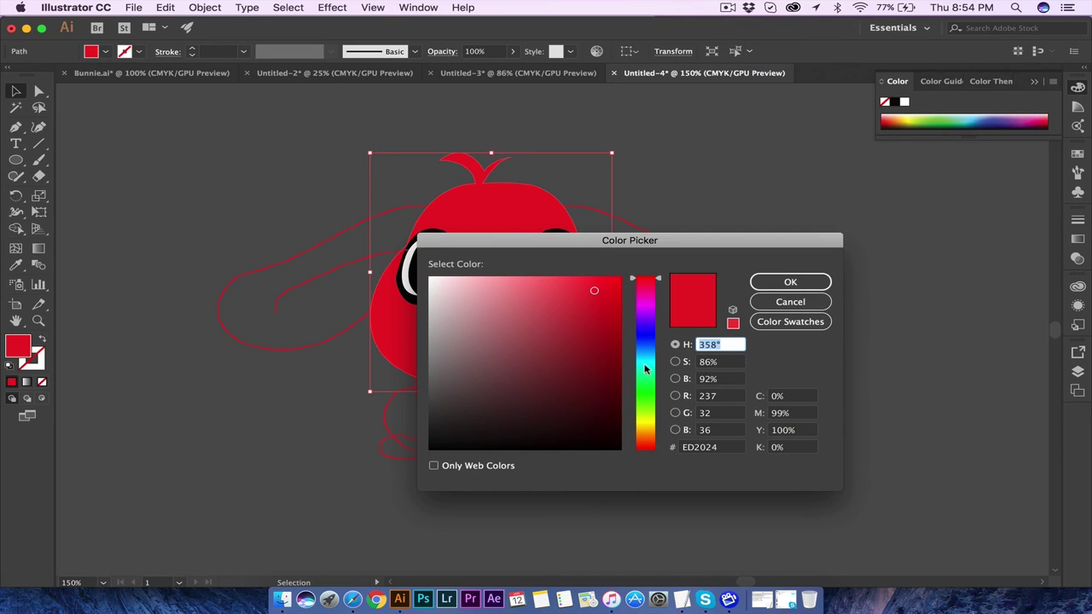
click(647, 427)
drag(594, 290, 504, 258)
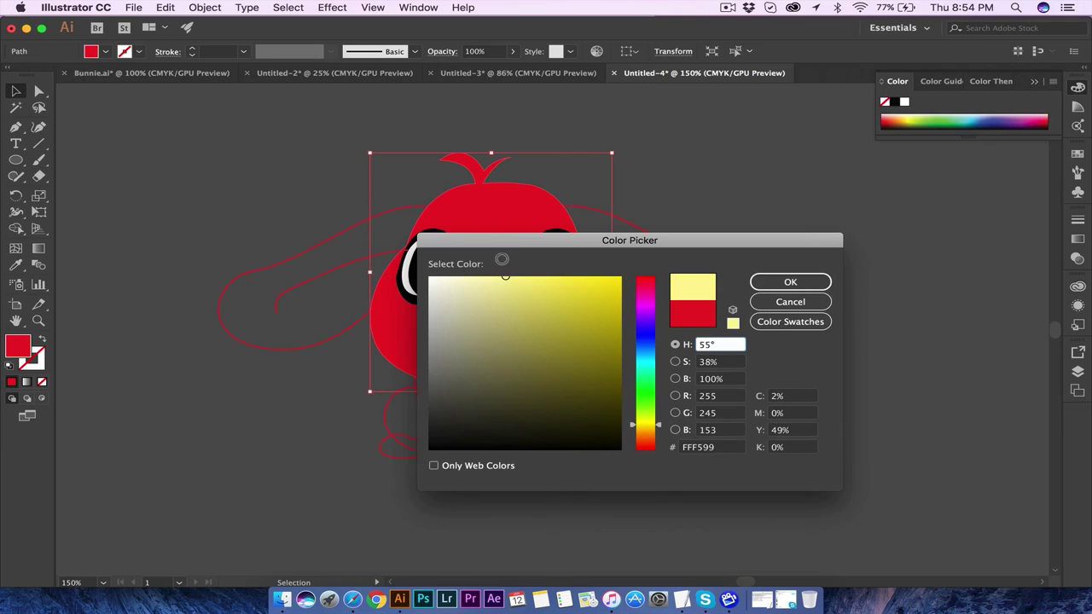
click(790, 281)
click(835, 290)
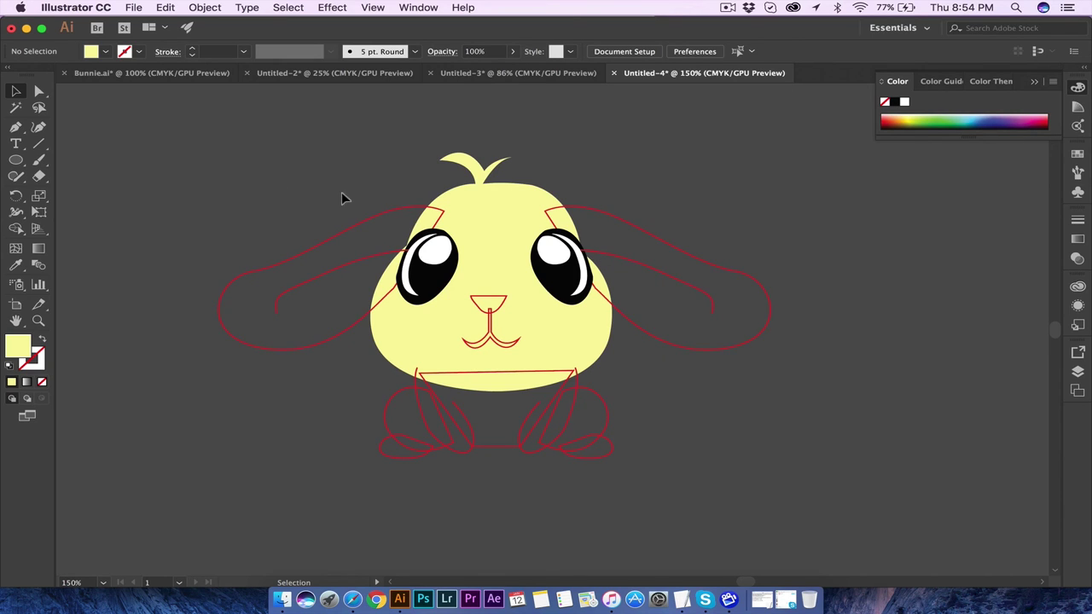
Eyedropper the head's pale yellow fill onto both ears.
click(380, 220)
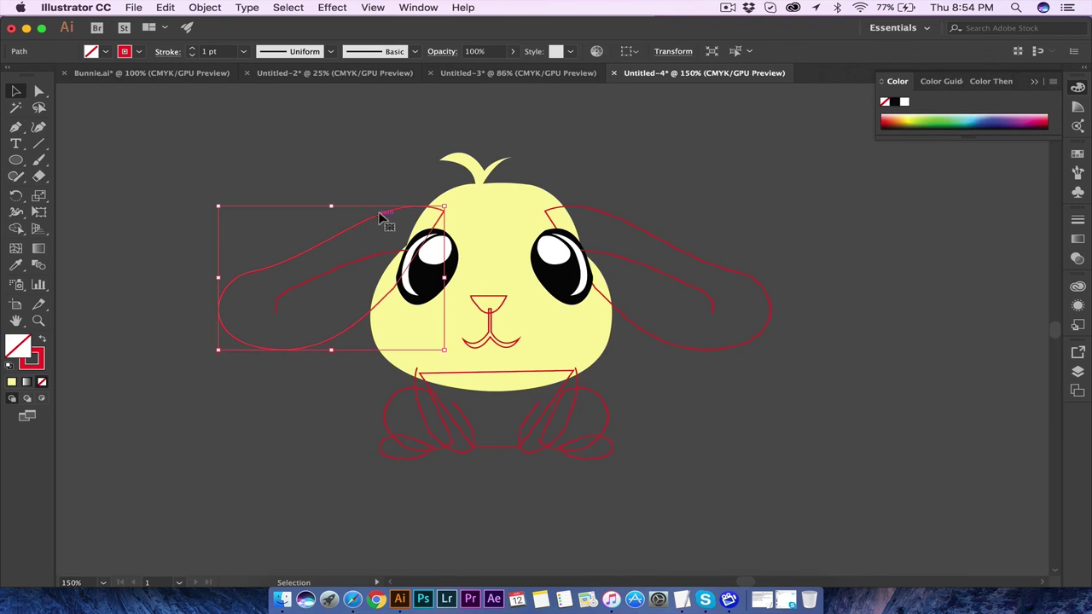
shift+click(602, 215)
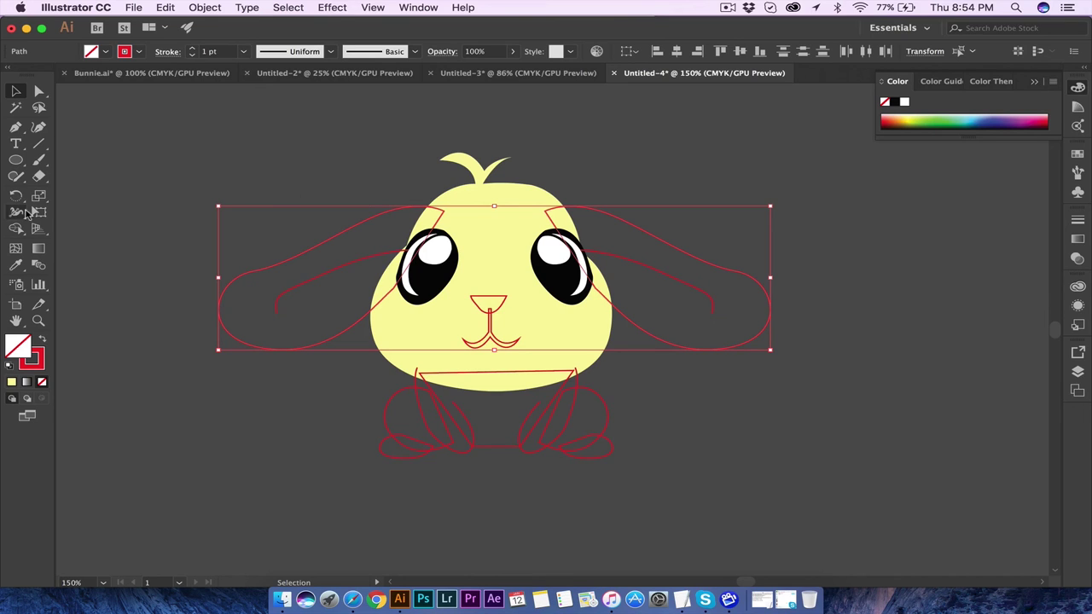
click(18, 267)
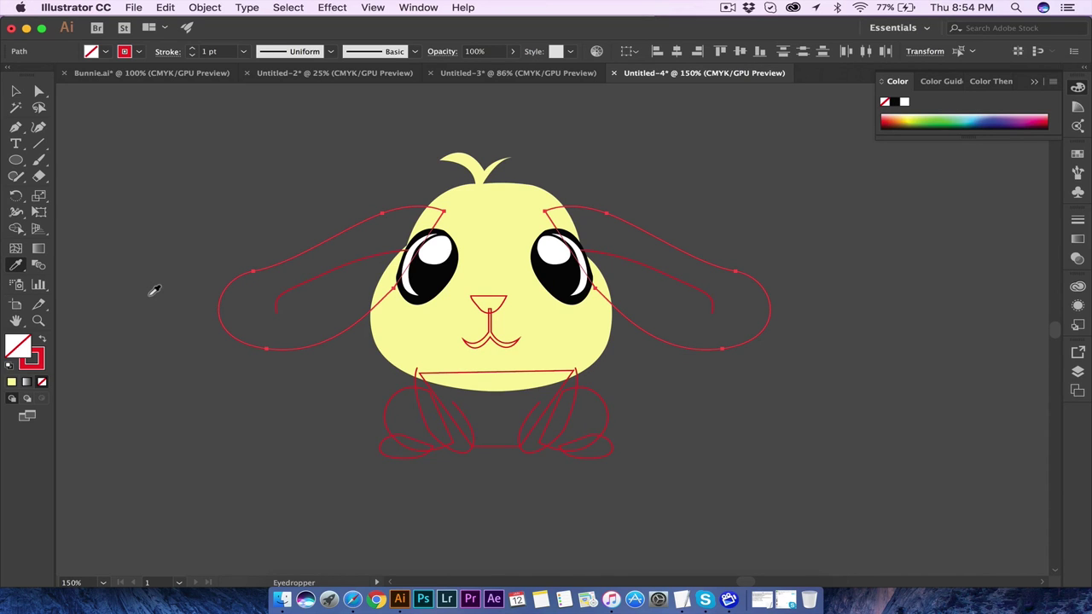
click(492, 212)
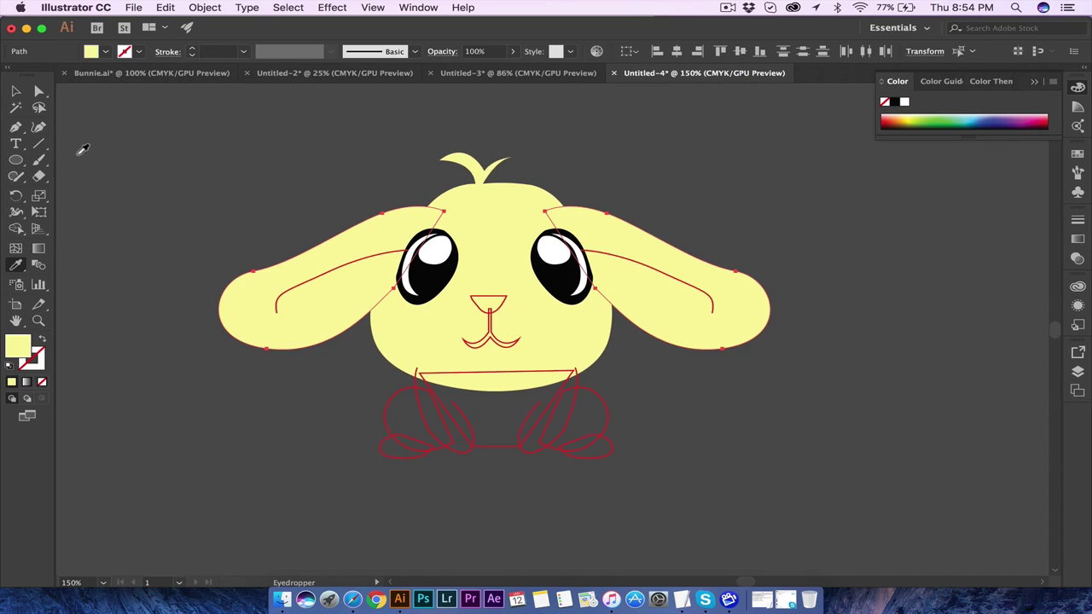
click(17, 90)
click(605, 193)
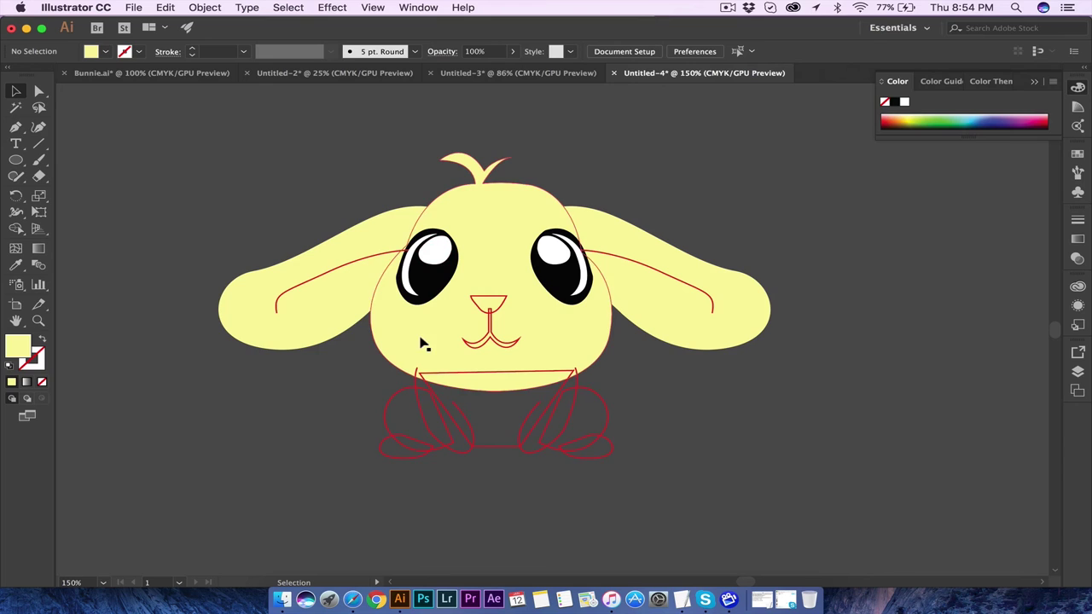
Eyedropper the head's pale yellow fill onto both leg and foot shapes.
click(420, 414)
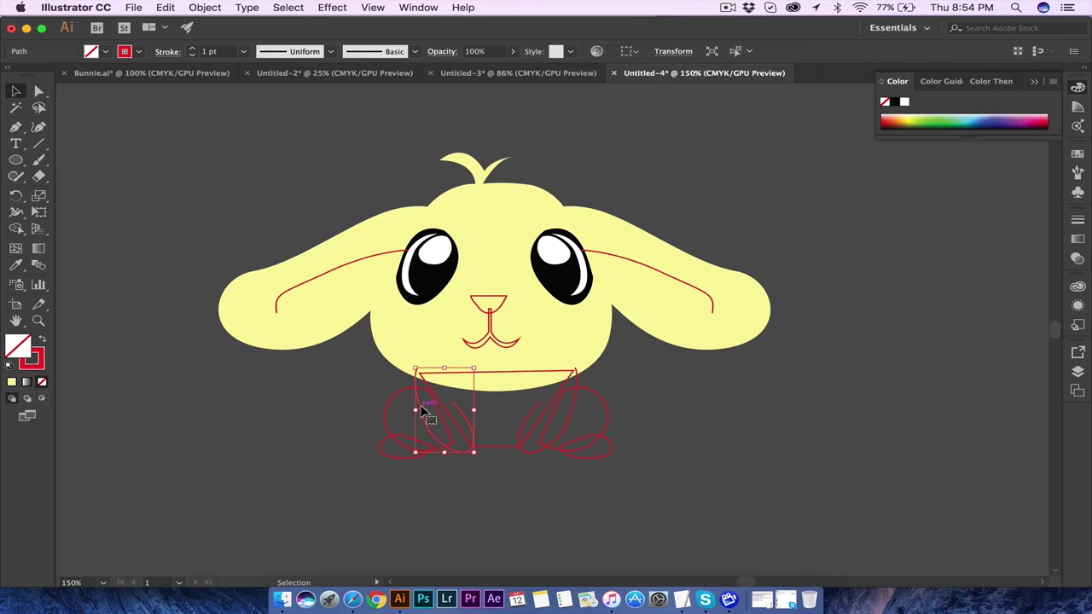
shift+click(570, 422)
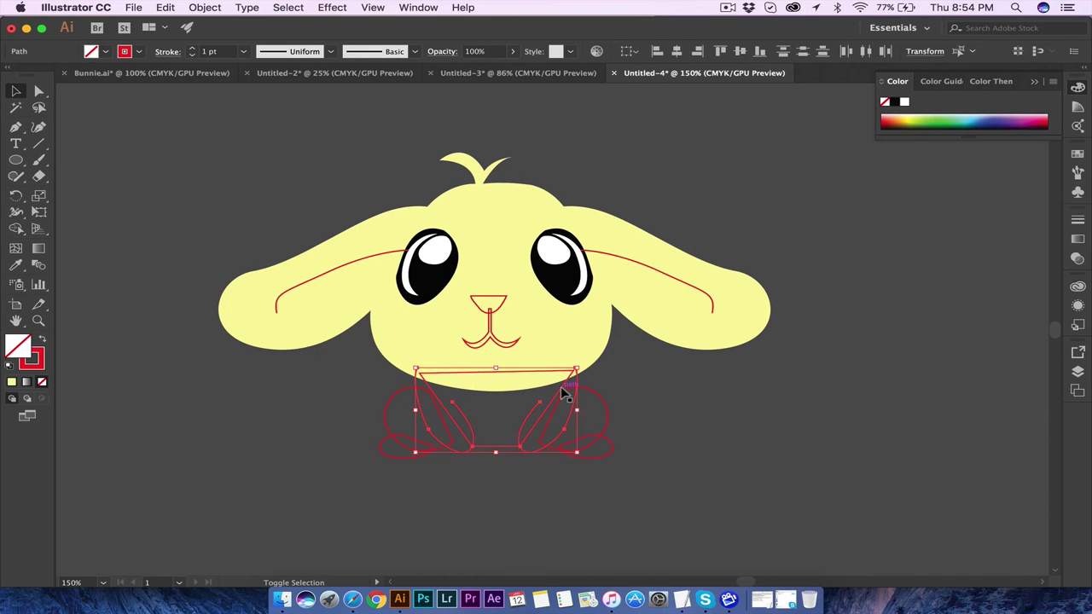
click(730, 450)
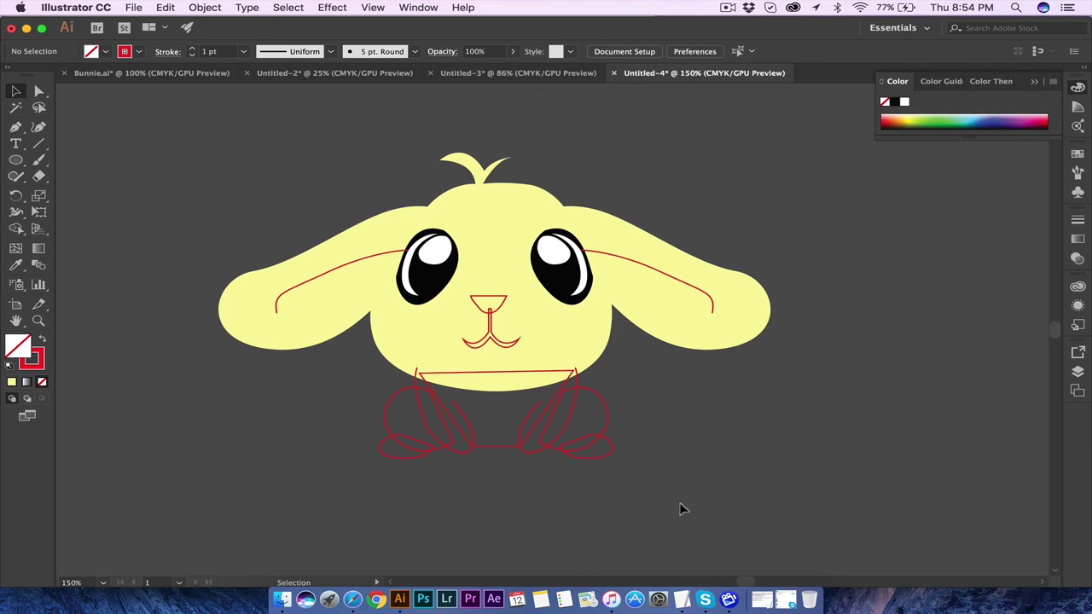
drag(350, 424, 334, 409)
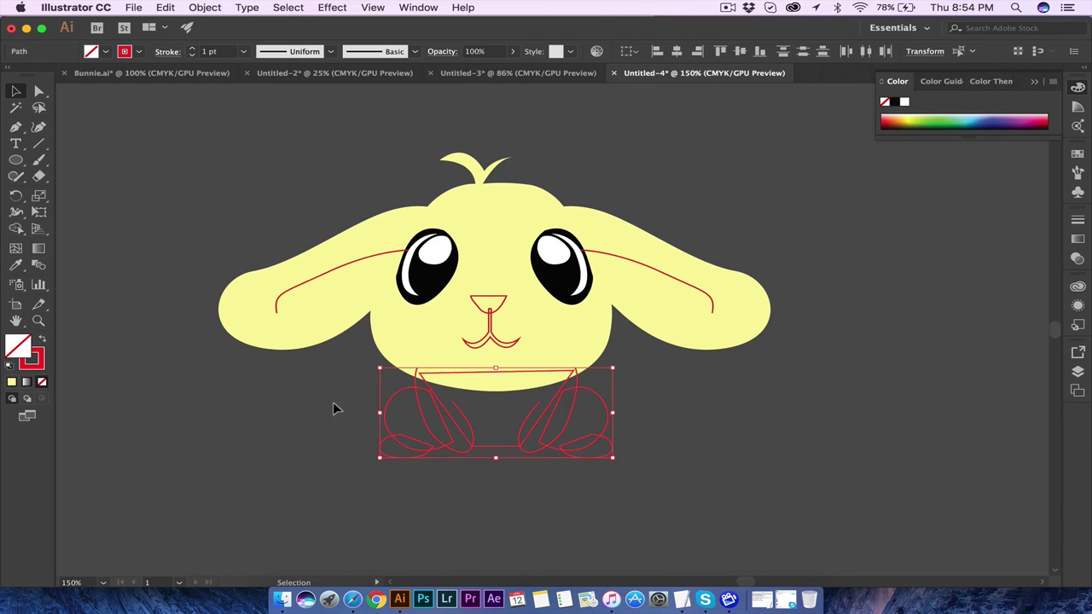
key(i)
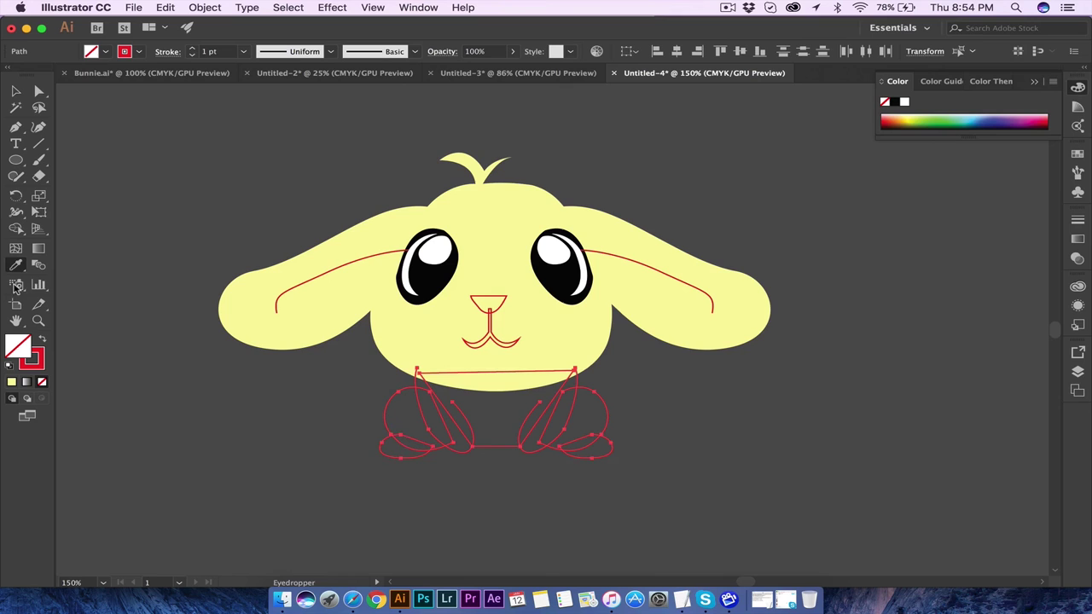
click(538, 209)
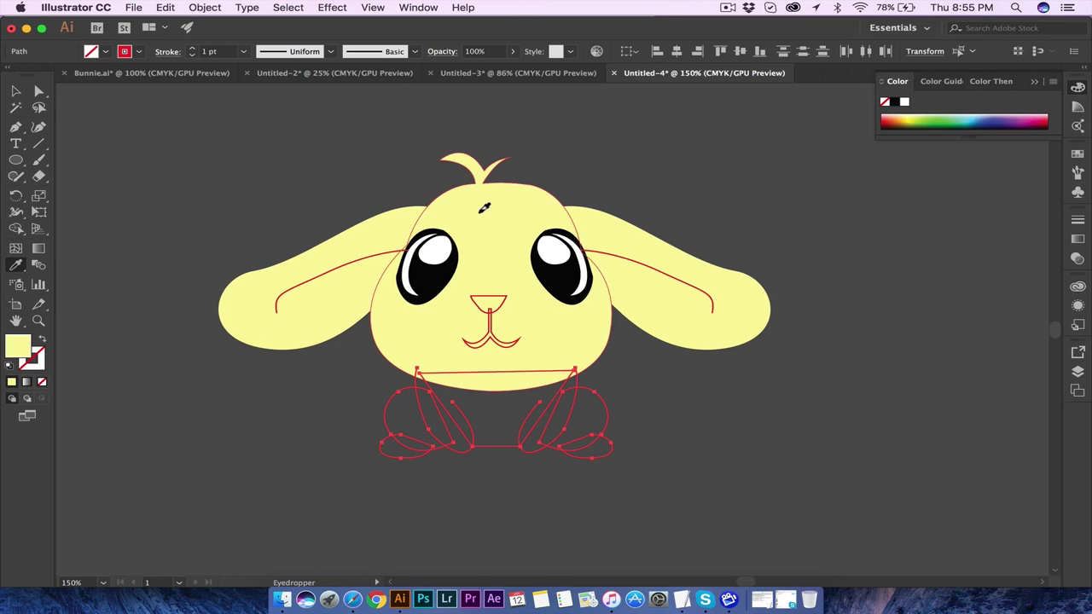
click(19, 93)
click(165, 145)
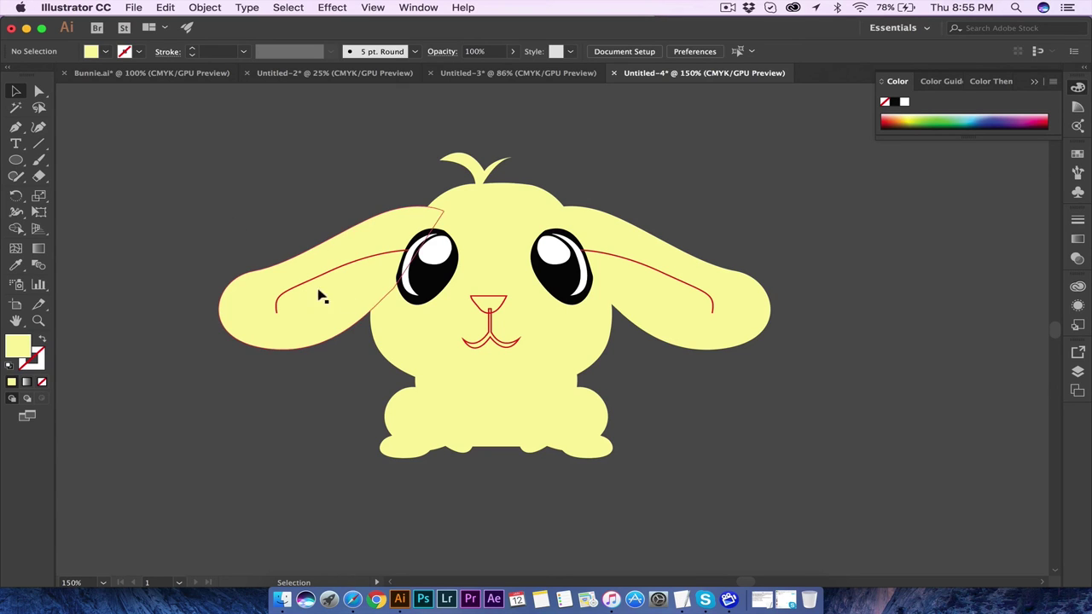
click(405, 366)
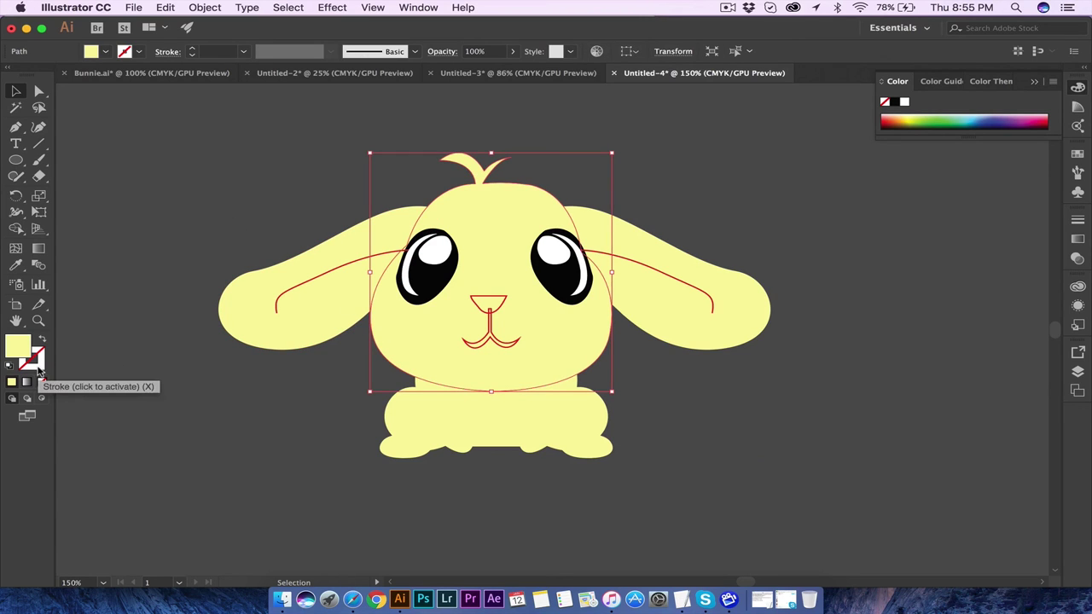
Apply a black stroke colour to the selected shape.
double_click(37, 372)
drag(580, 351, 424, 452)
click(806, 281)
click(819, 383)
Give the head a near-black 0A0707 outline and zoom in to check it.
click(476, 341)
click(401, 342)
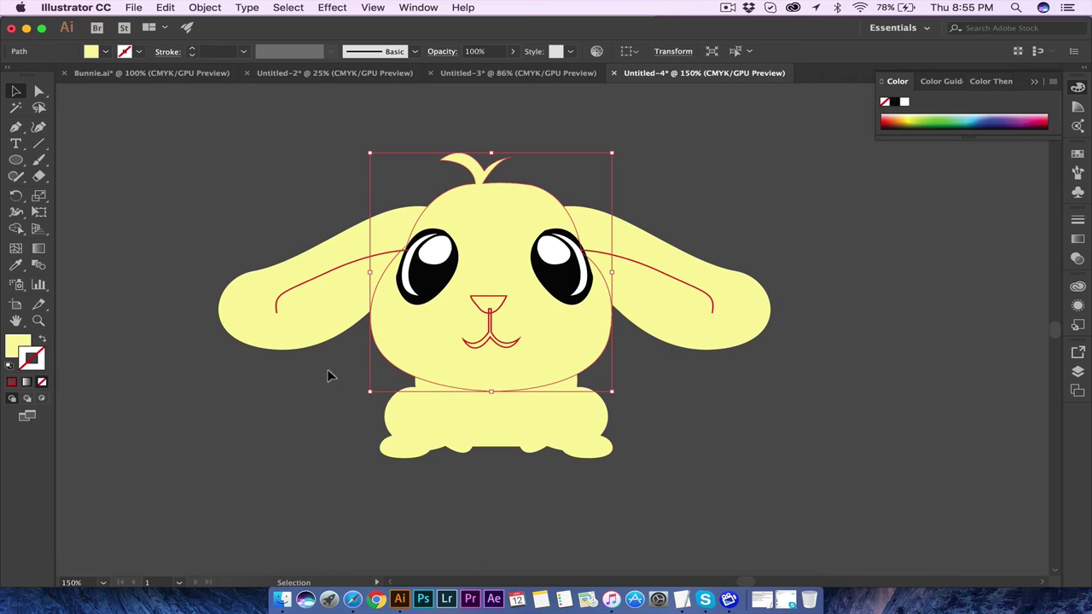
double_click(25, 365)
click(496, 443)
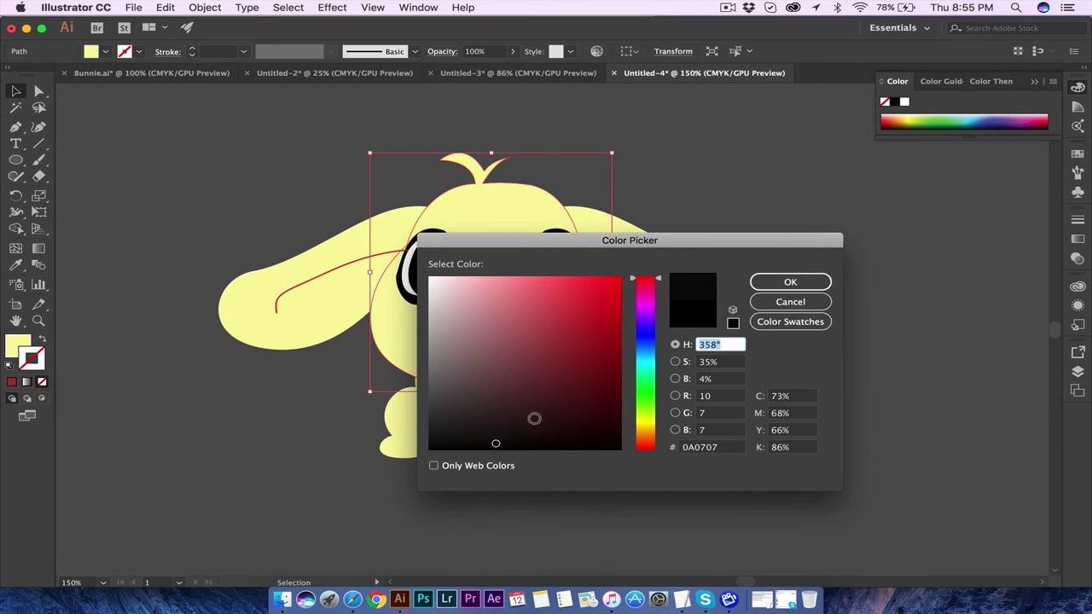
click(784, 285)
click(722, 383)
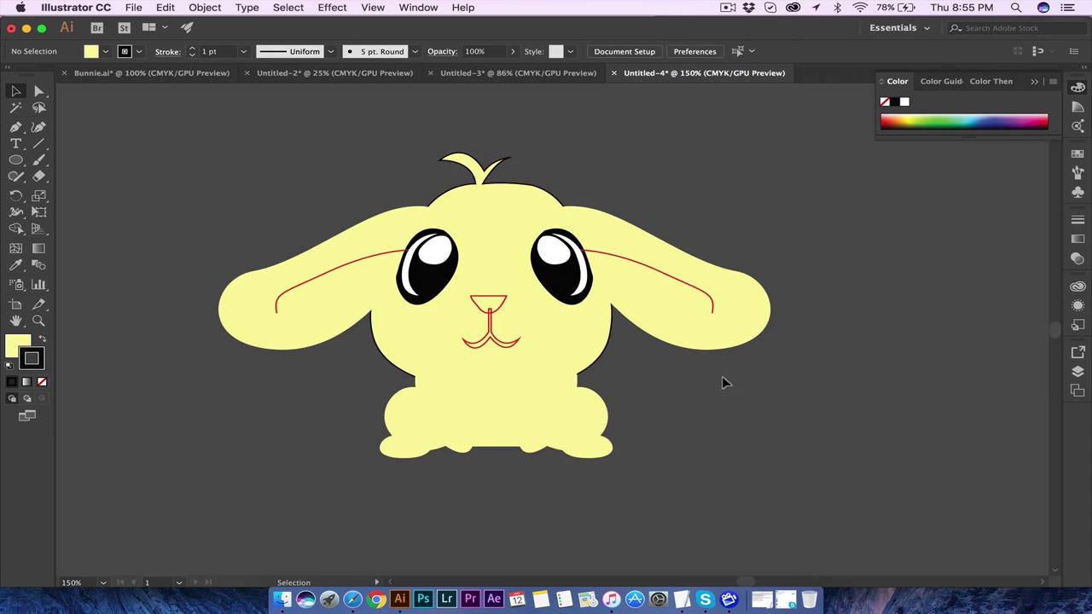
key(super+equal)
key(super+equal)
key(super+equal)
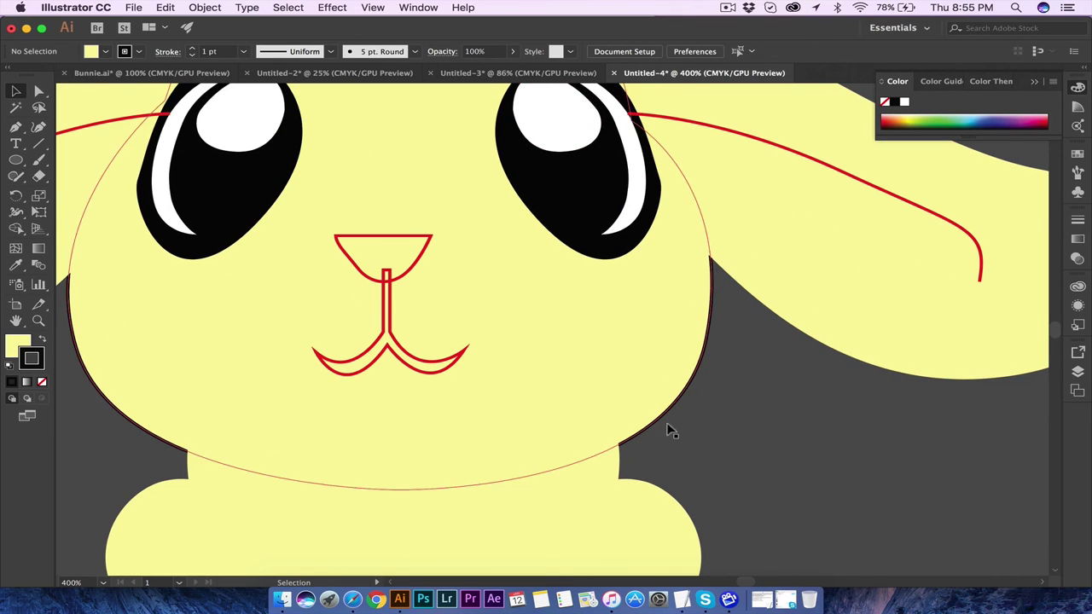
key(super+minus)
key(super+minus)
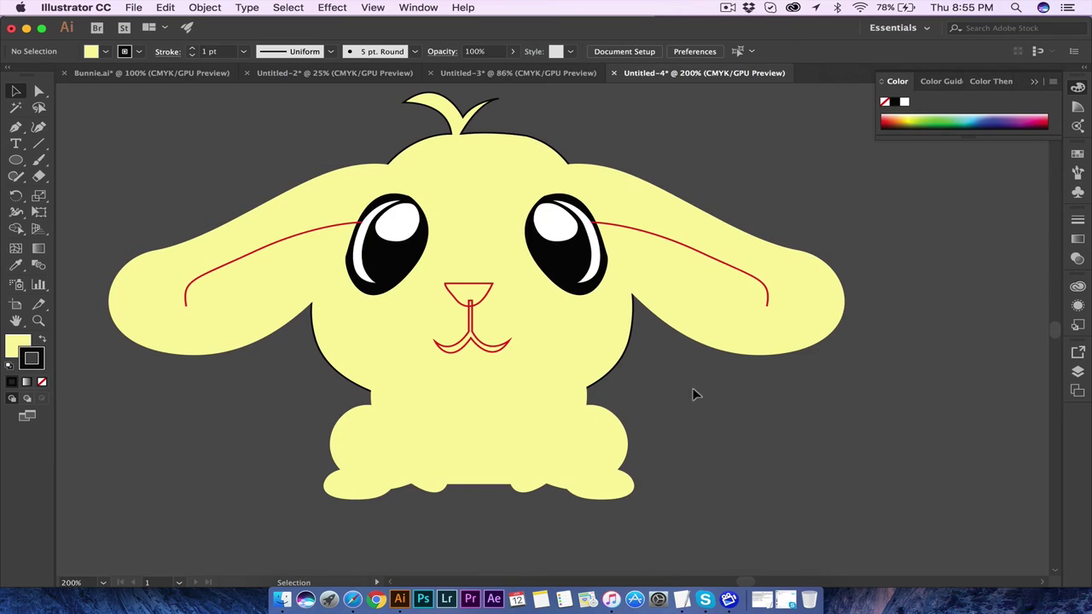
click(696, 323)
Eyedropper the head's dark outline onto both ears, the legs and the feet.
shift+click(273, 310)
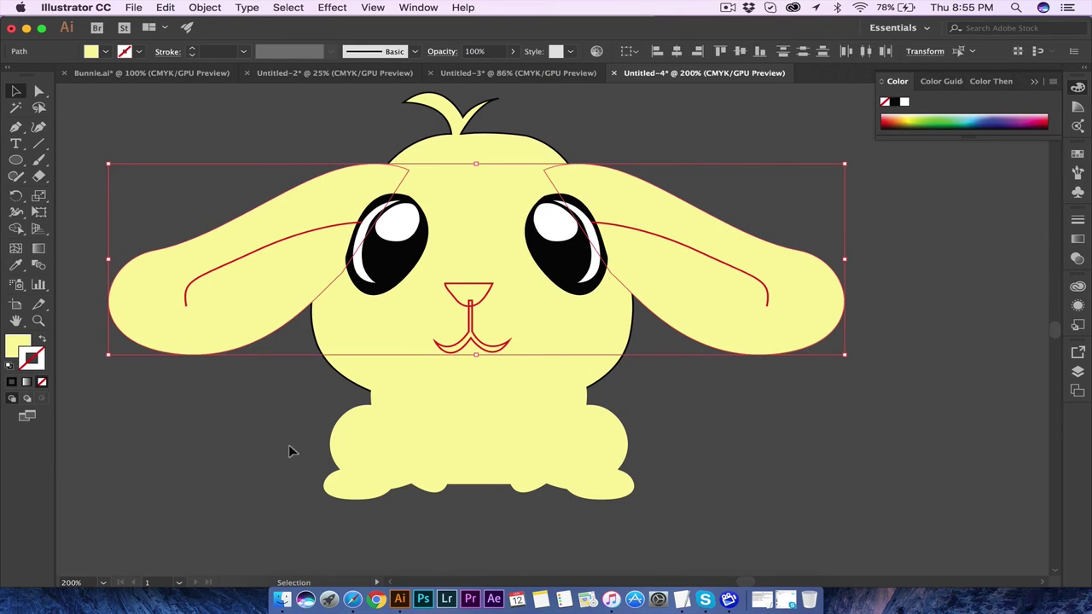
drag(264, 416, 707, 515)
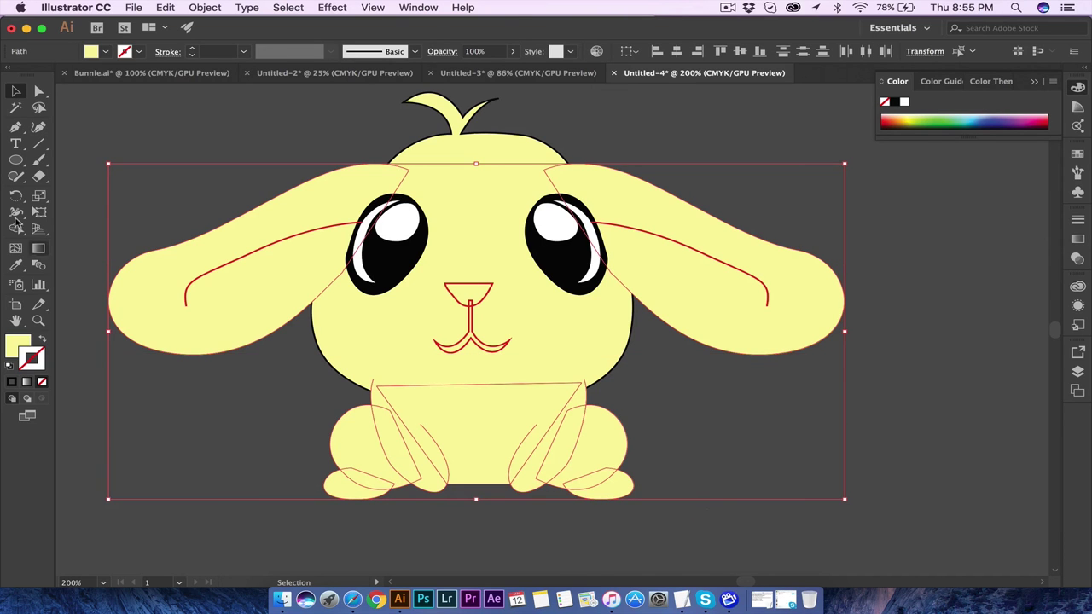
click(15, 265)
click(467, 230)
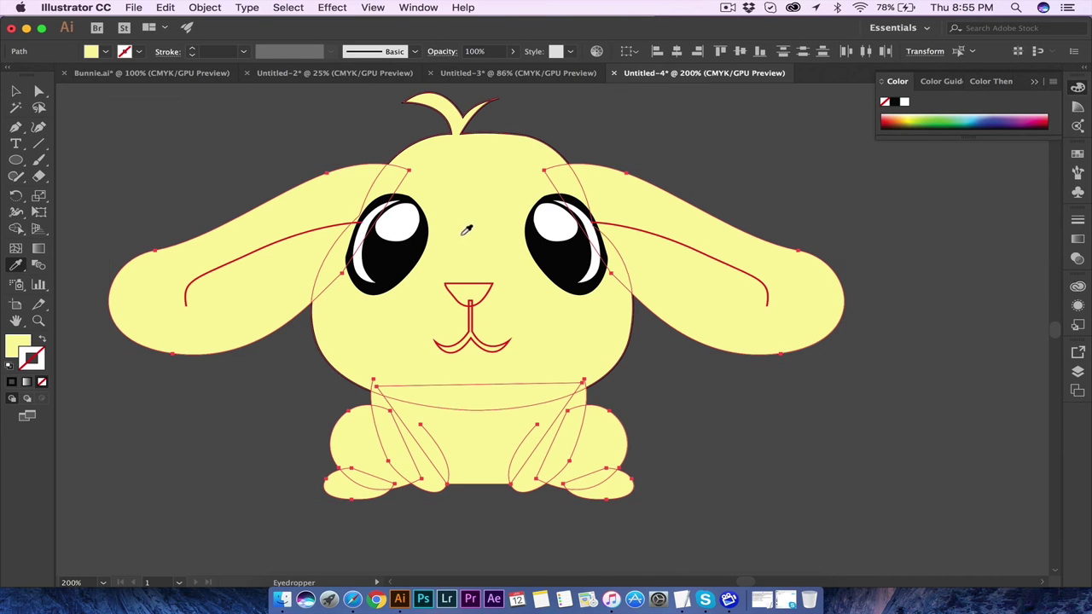
click(468, 229)
key(v)
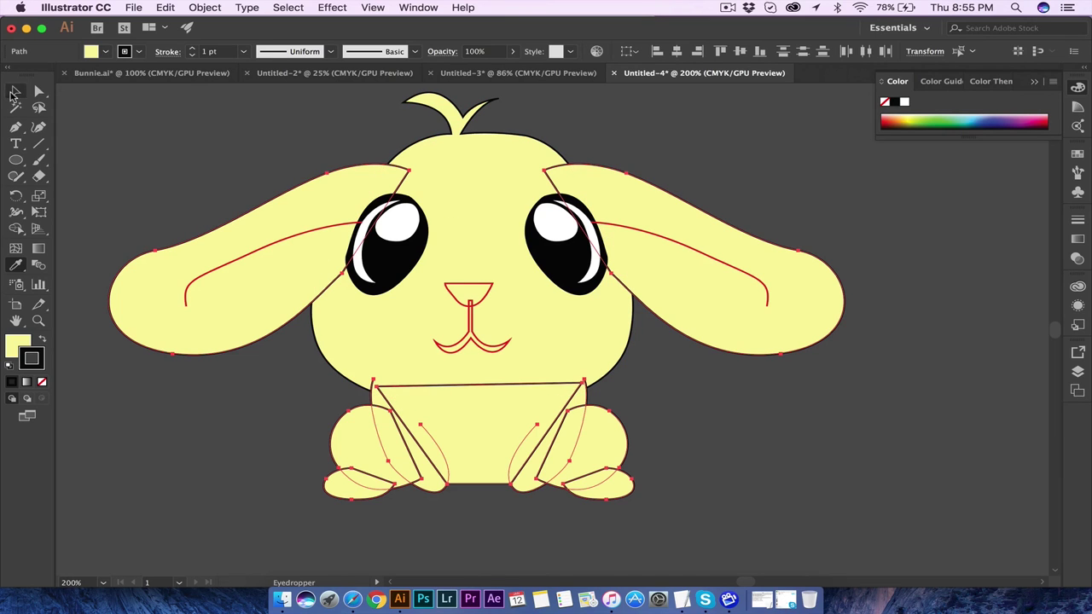
click(211, 139)
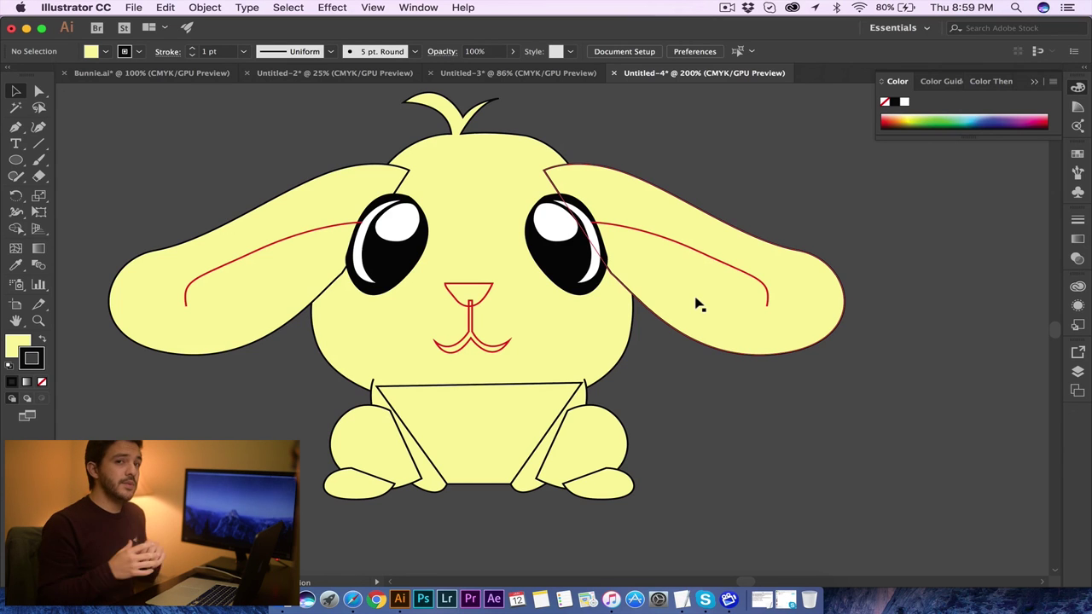
Recolour both inner-ear fold lines from red to black.
click(694, 249)
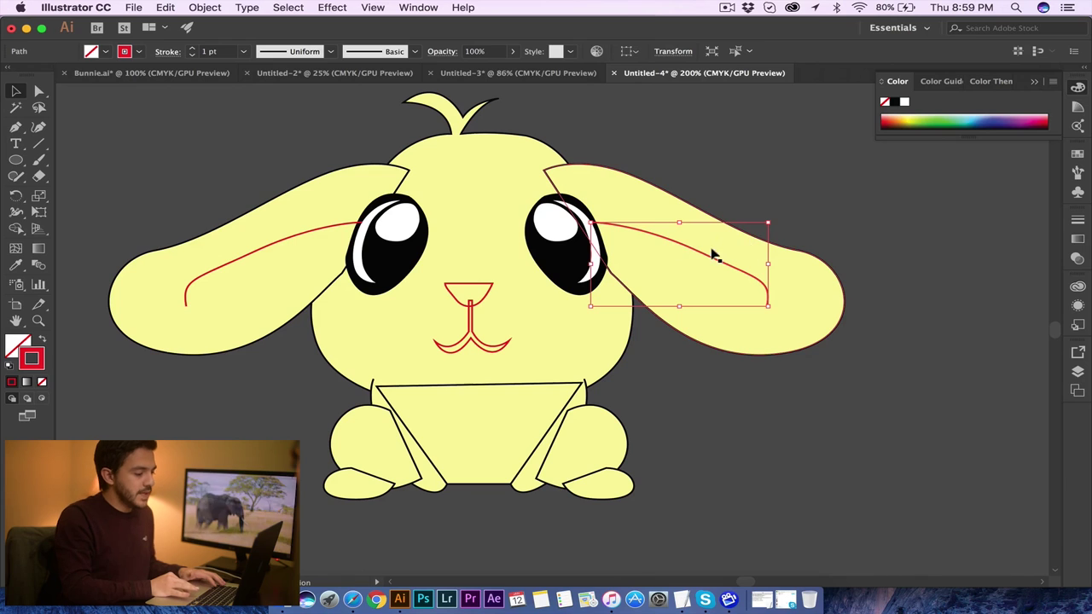
shift+click(333, 229)
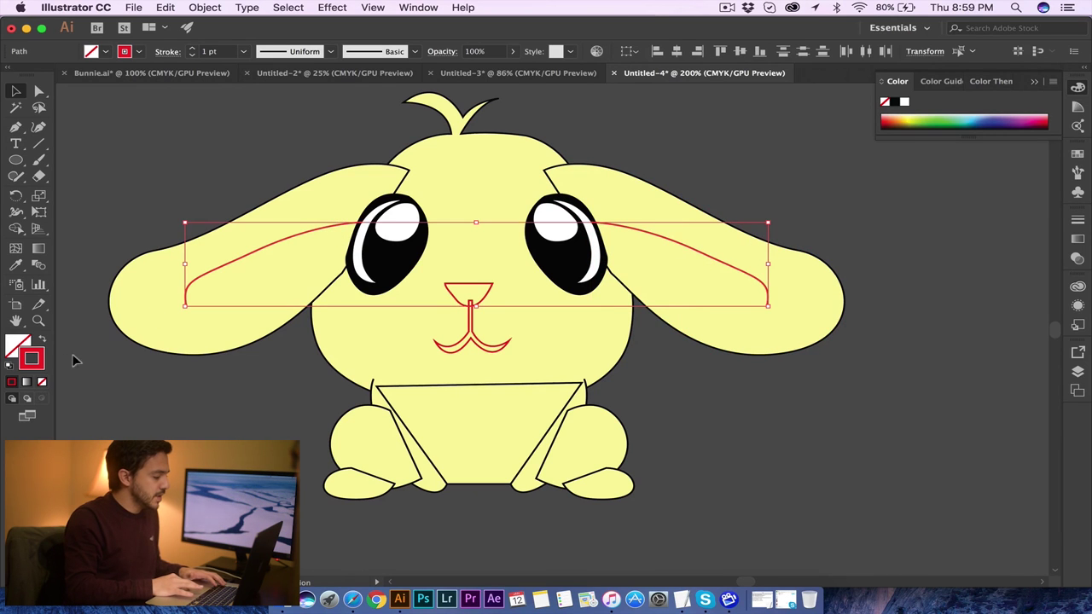
double_click(42, 364)
drag(437, 397, 479, 450)
click(791, 284)
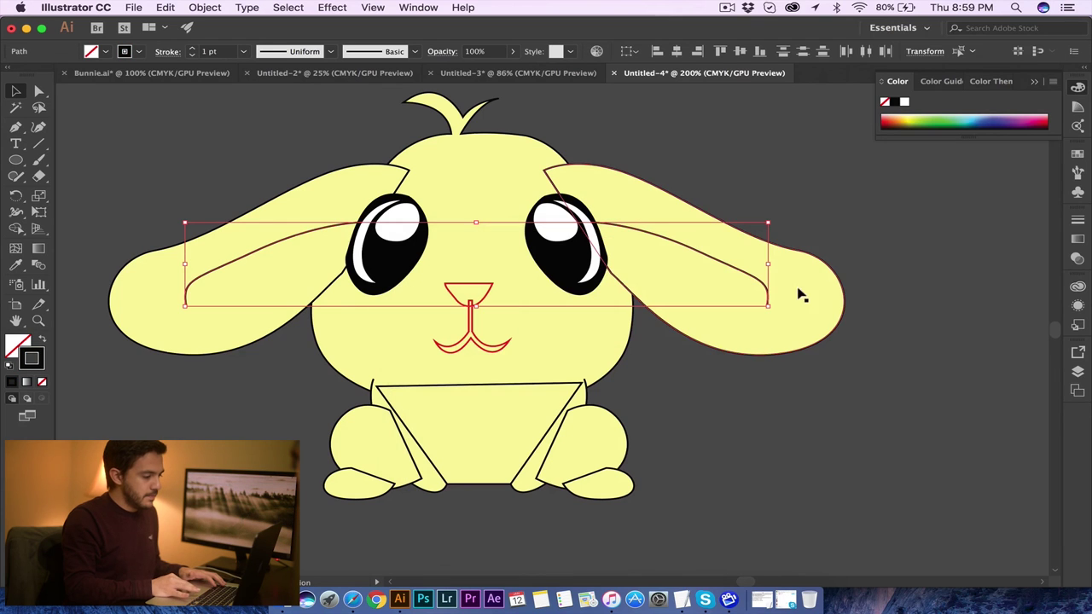
click(924, 227)
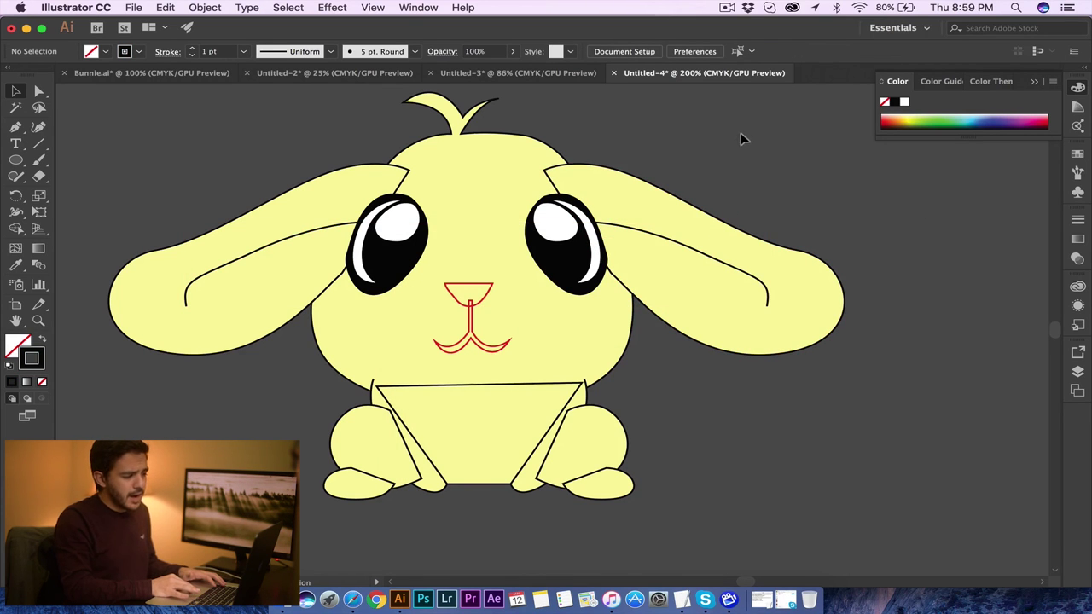
drag(782, 151, 696, 378)
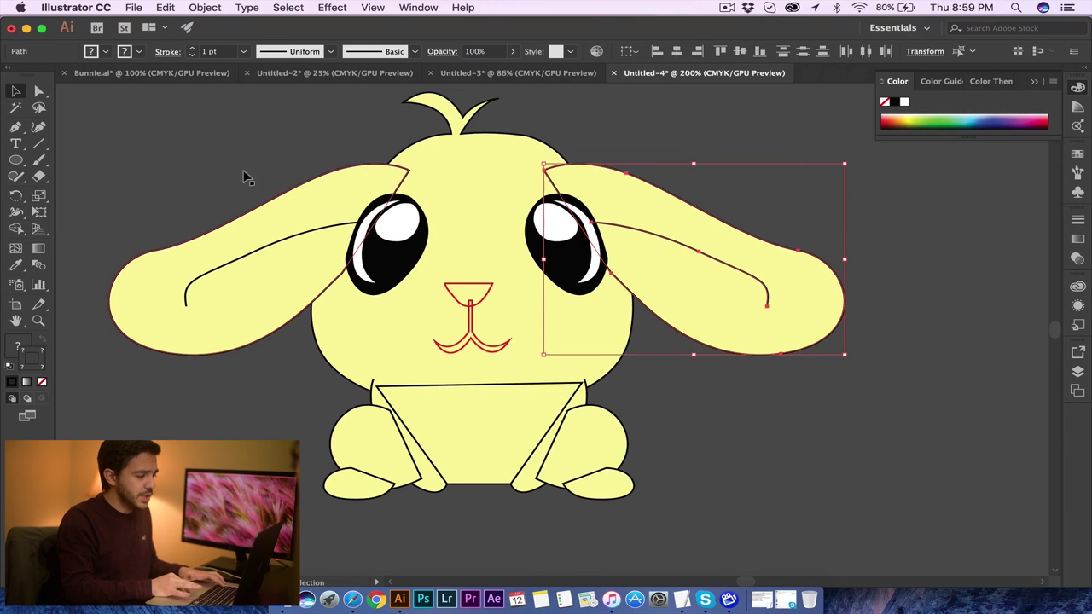
Send both ears to the back so they sit behind the head.
drag(227, 214, 268, 370)
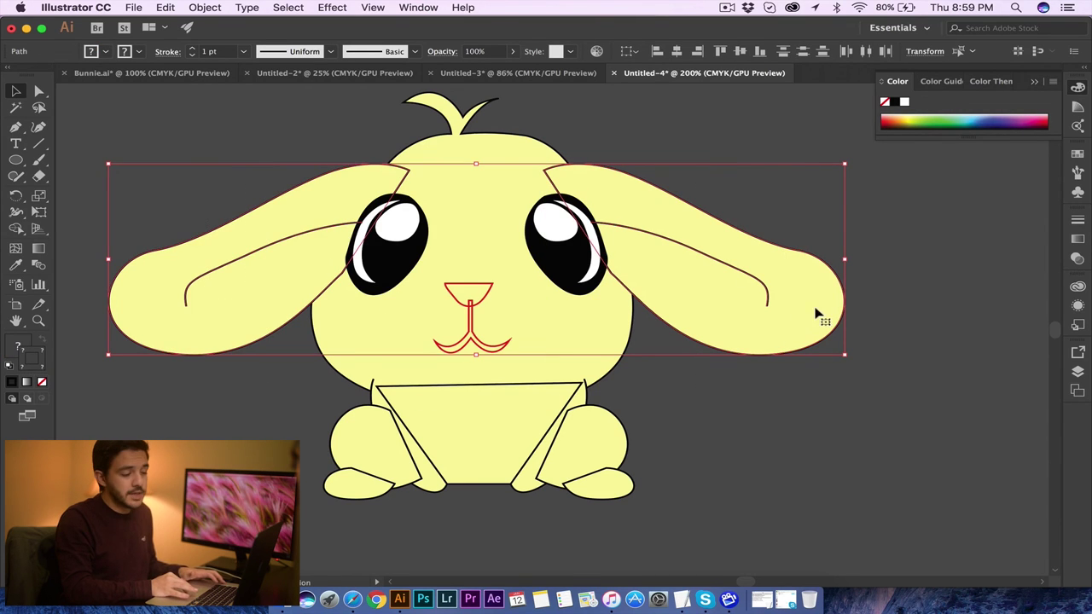
right_click(774, 271)
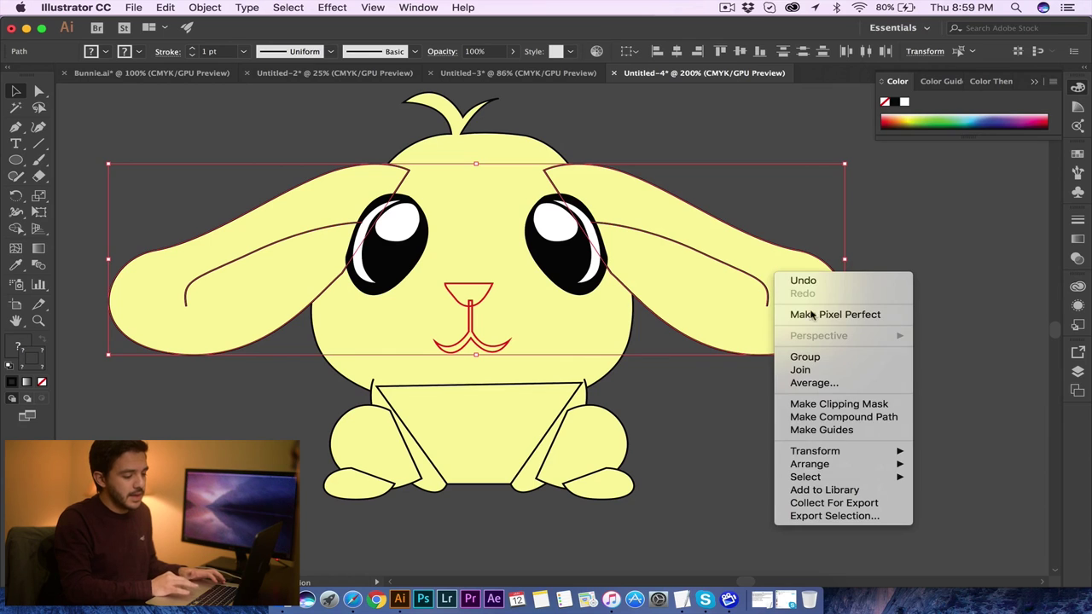
mouse_move(807, 467)
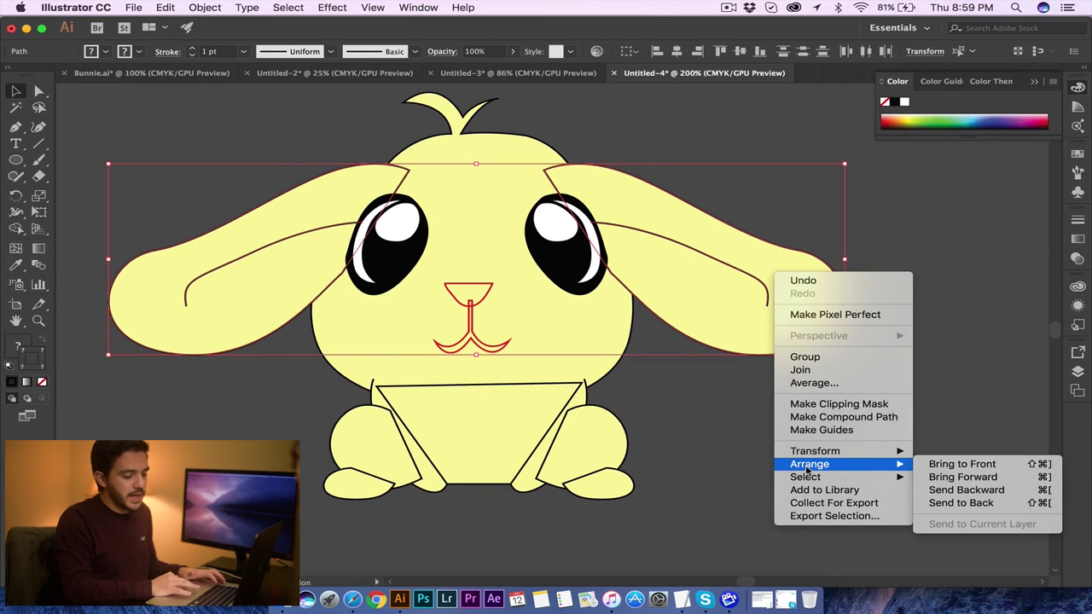
click(980, 504)
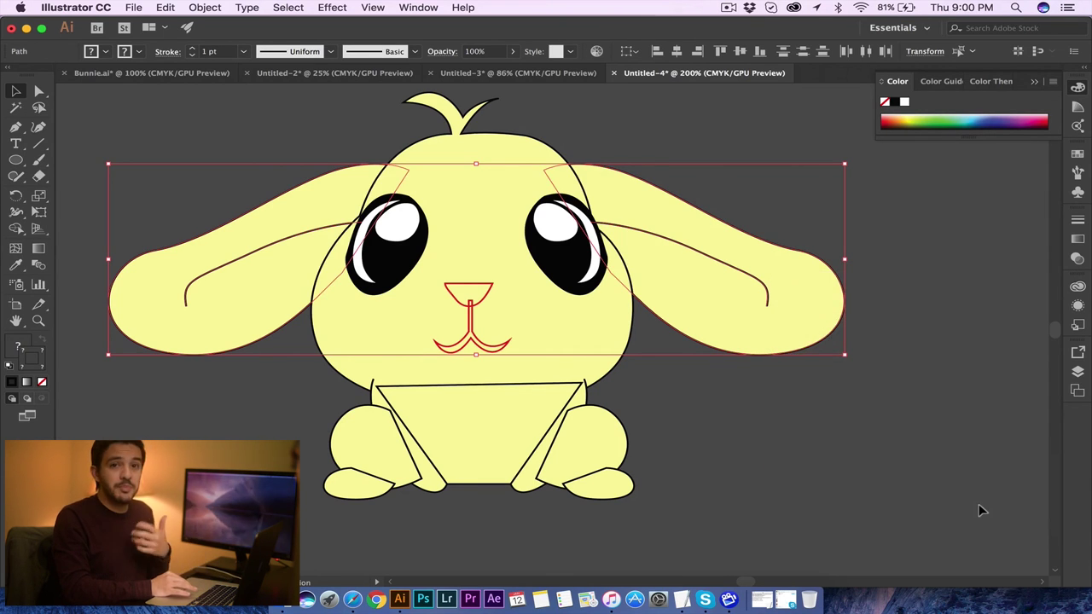
click(908, 464)
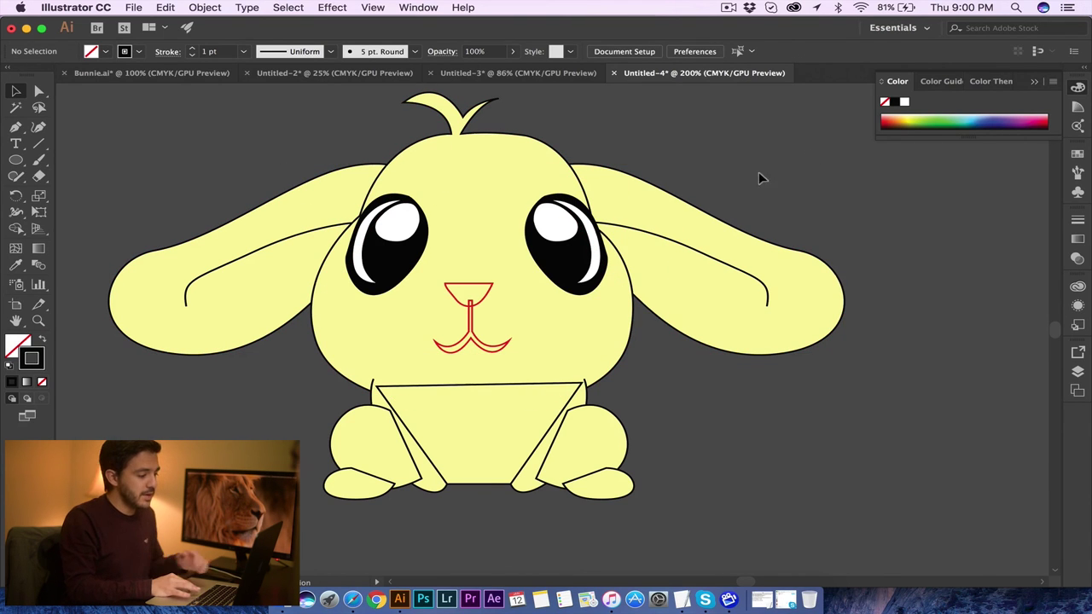
Send the body triangle to the back of the stacking order.
click(488, 430)
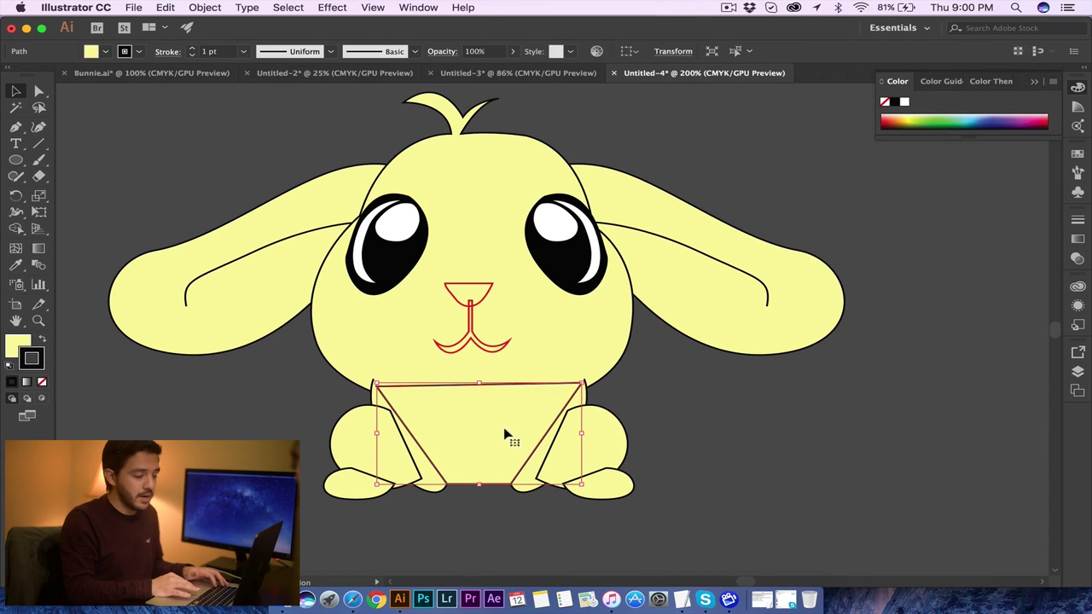
right_click(489, 453)
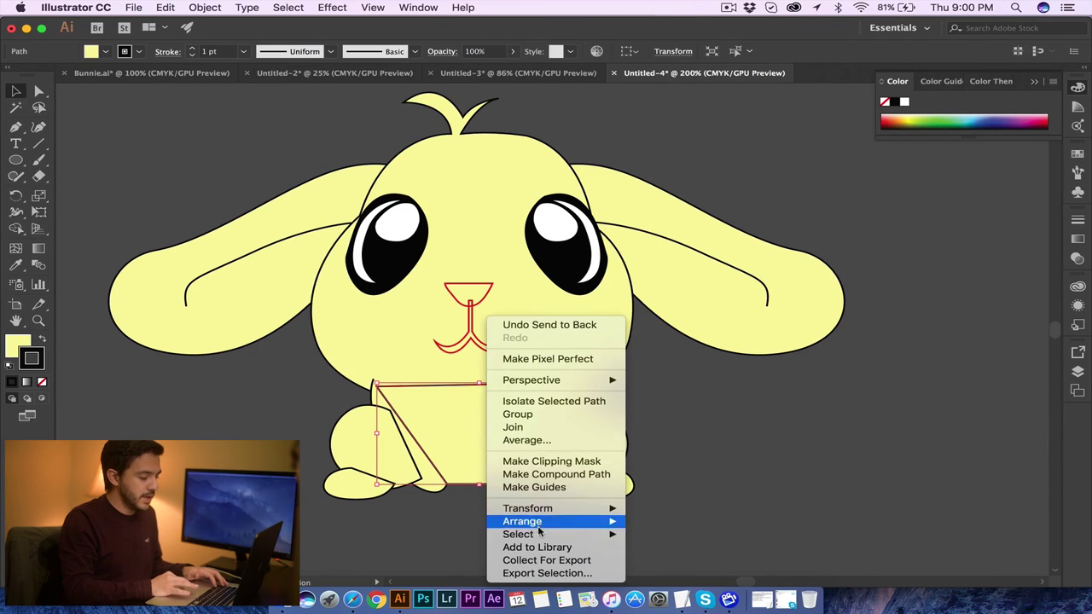
mouse_move(574, 525)
click(692, 554)
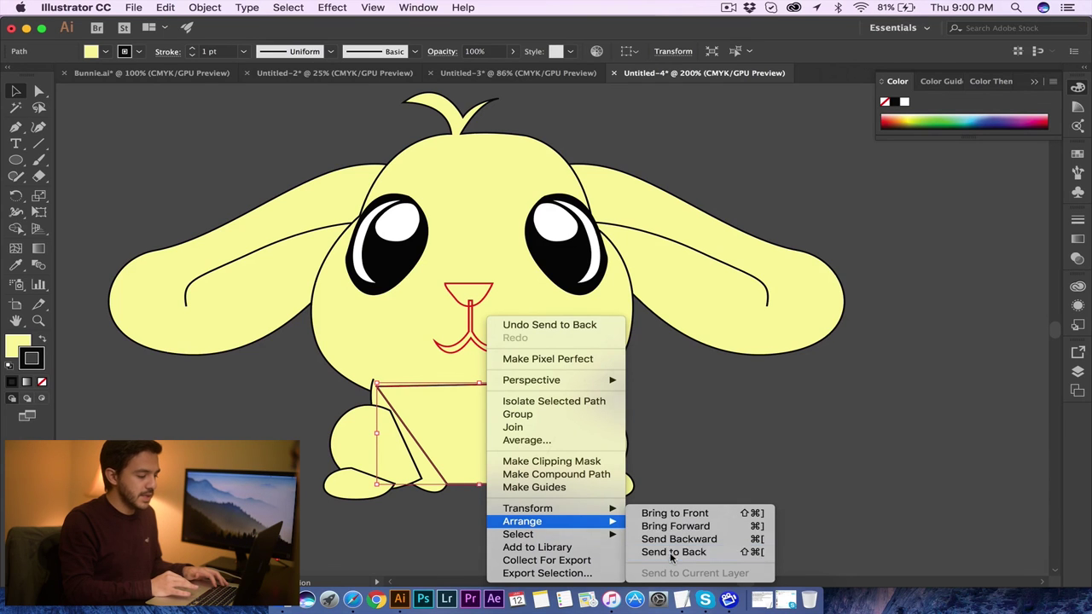
click(822, 497)
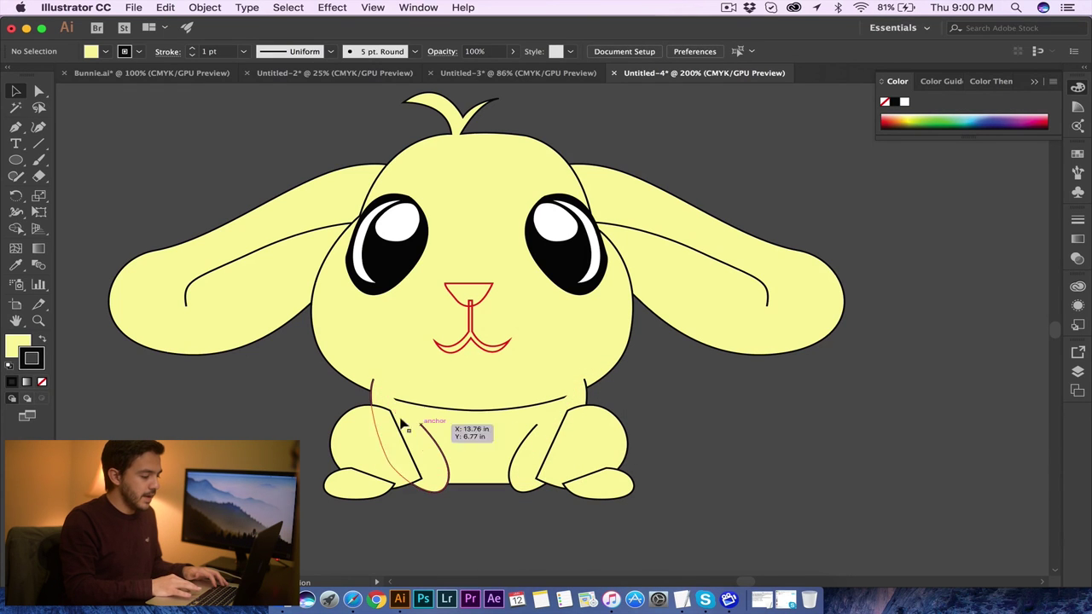
Send both legs and both feet behind the body.
click(369, 448)
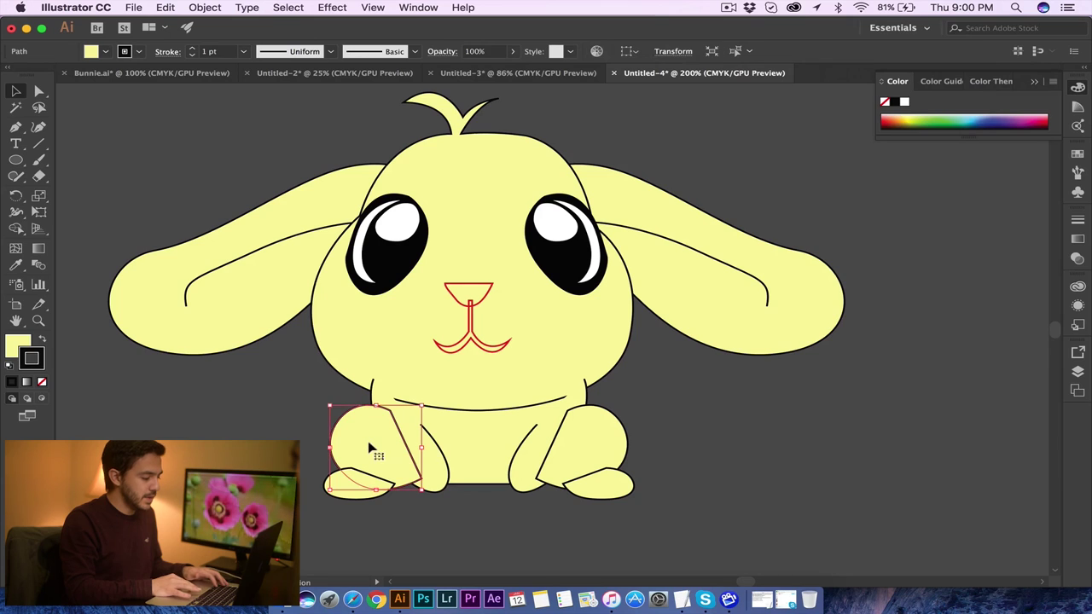
shift+click(602, 440)
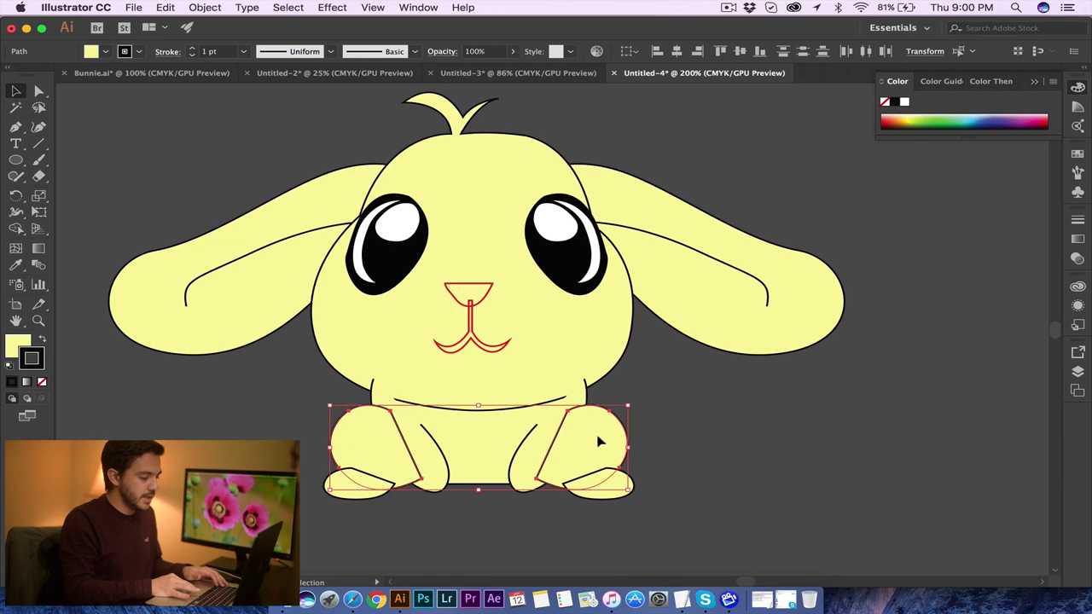
shift+click(620, 488)
shift+click(341, 489)
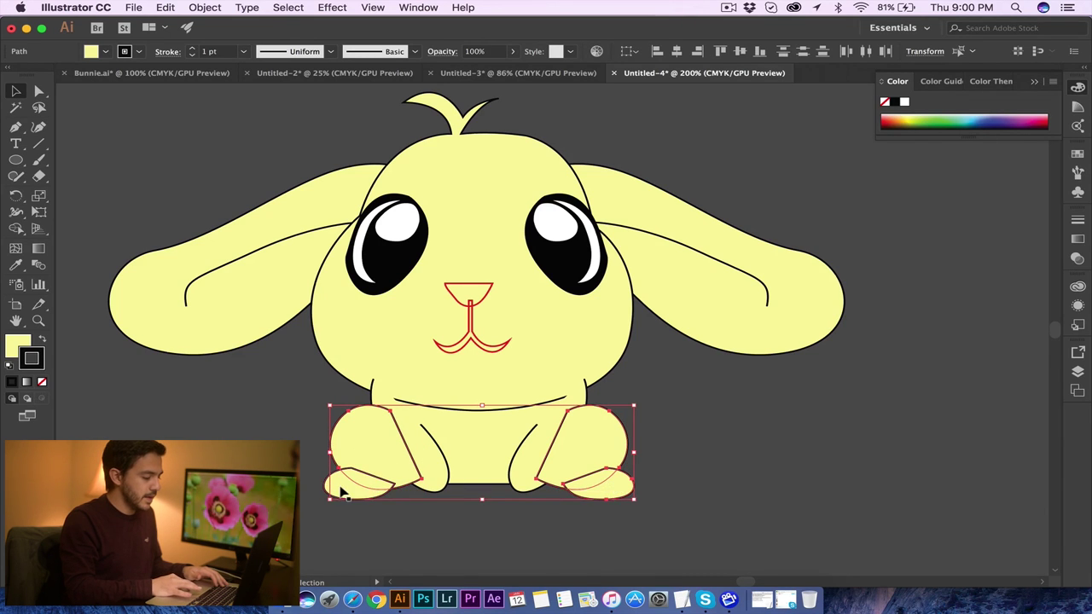
right_click(339, 494)
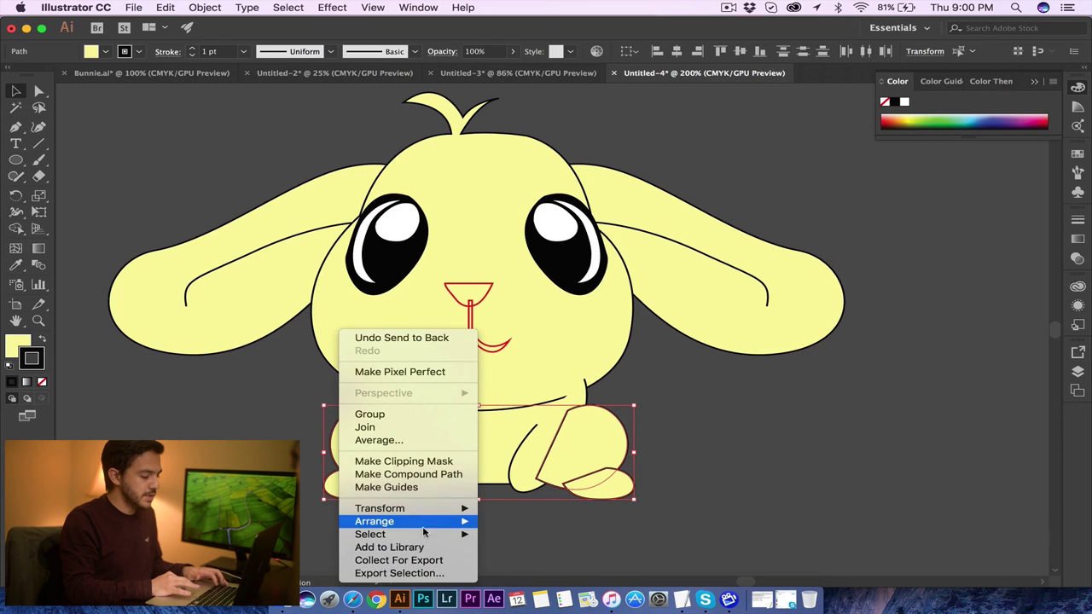
mouse_move(376, 521)
click(525, 552)
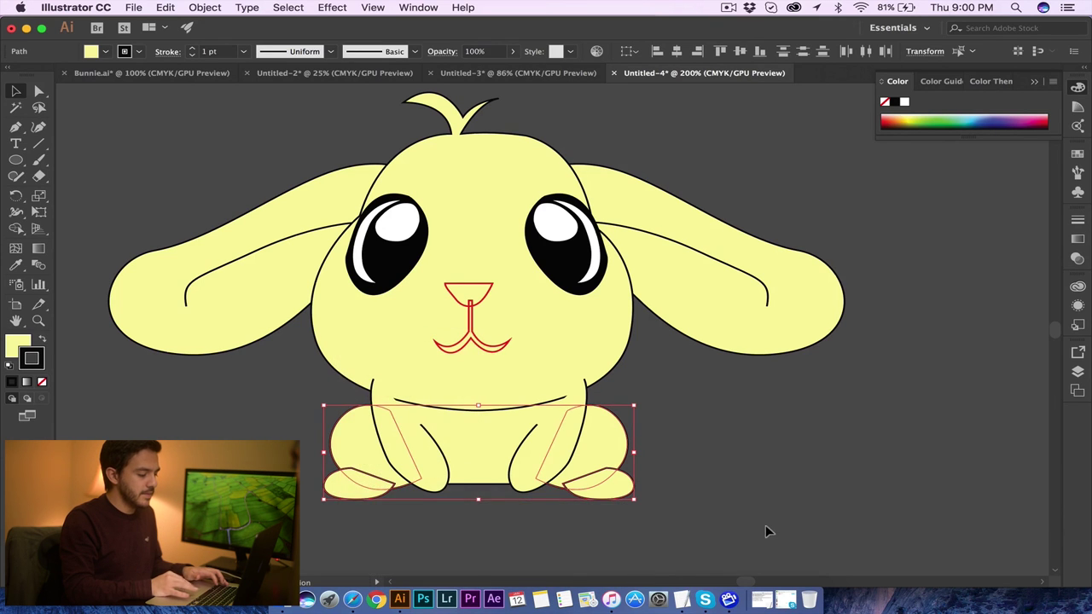
click(458, 506)
Send the left and right feet behind the body.
click(358, 490)
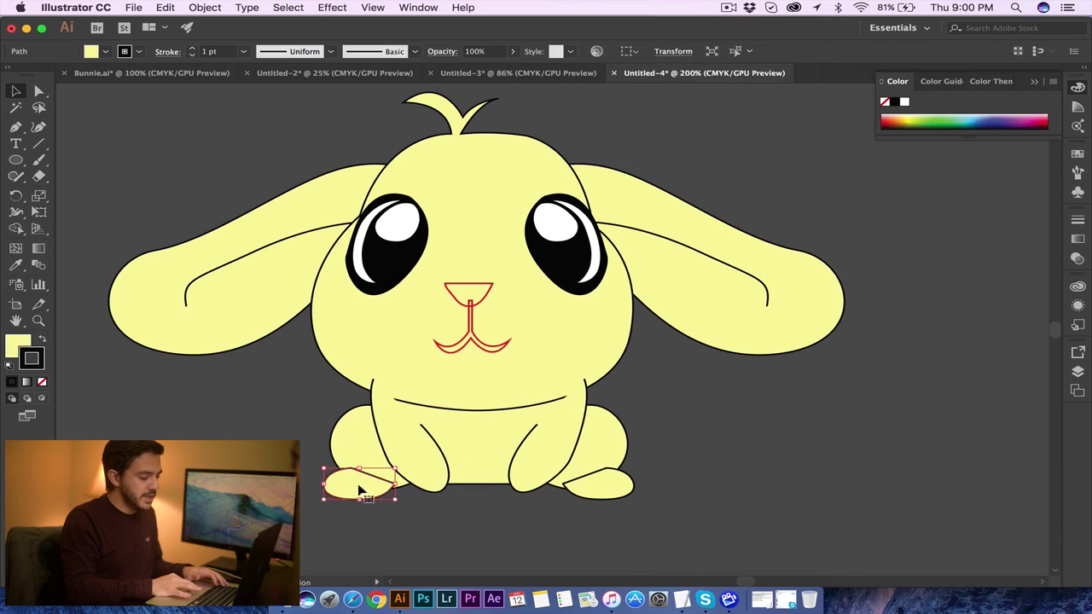
shift+click(627, 488)
drag(627, 488, 623, 422)
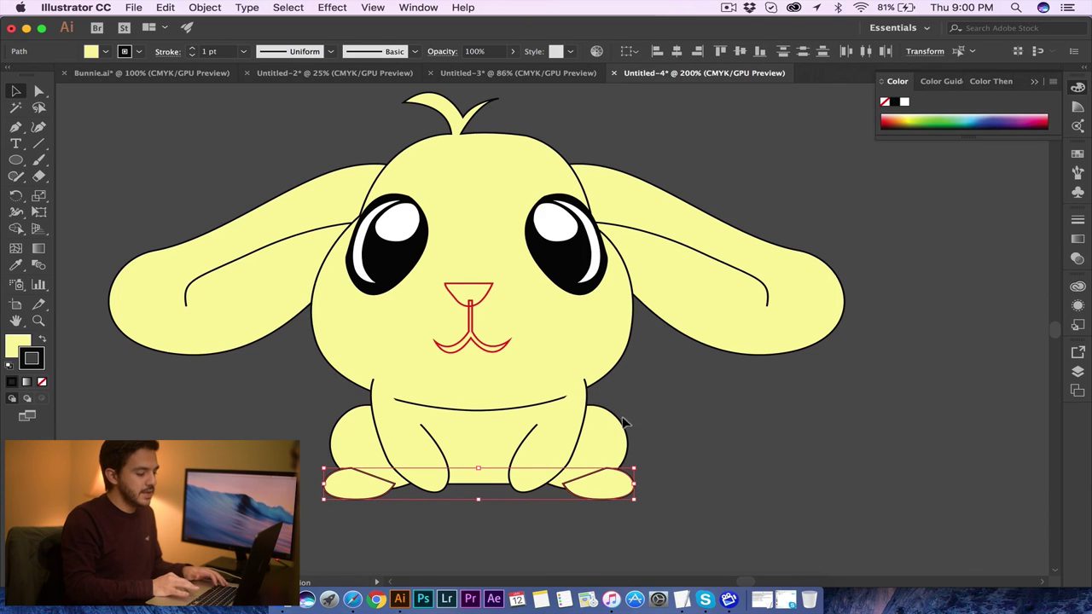
right_click(609, 485)
mouse_move(693, 522)
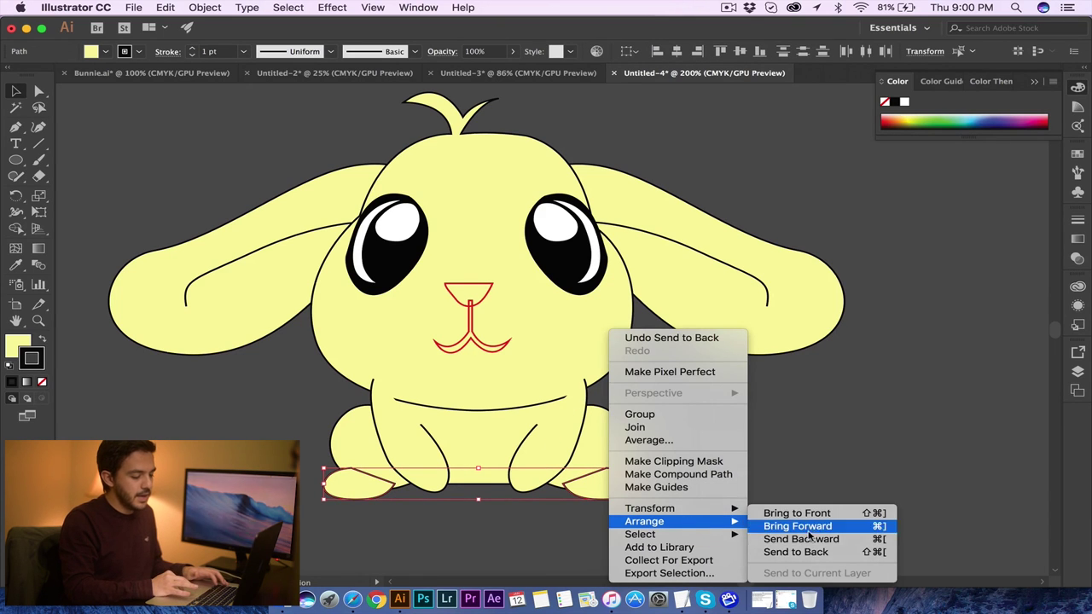
click(802, 553)
click(823, 461)
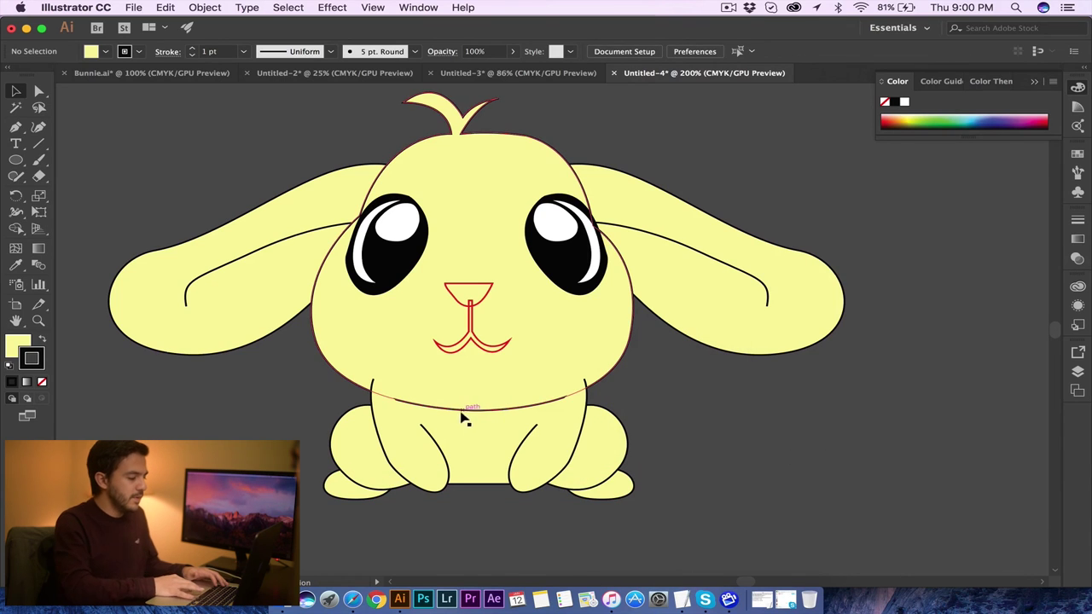
Send the legs, feet and belly line together behind the body.
click(399, 445)
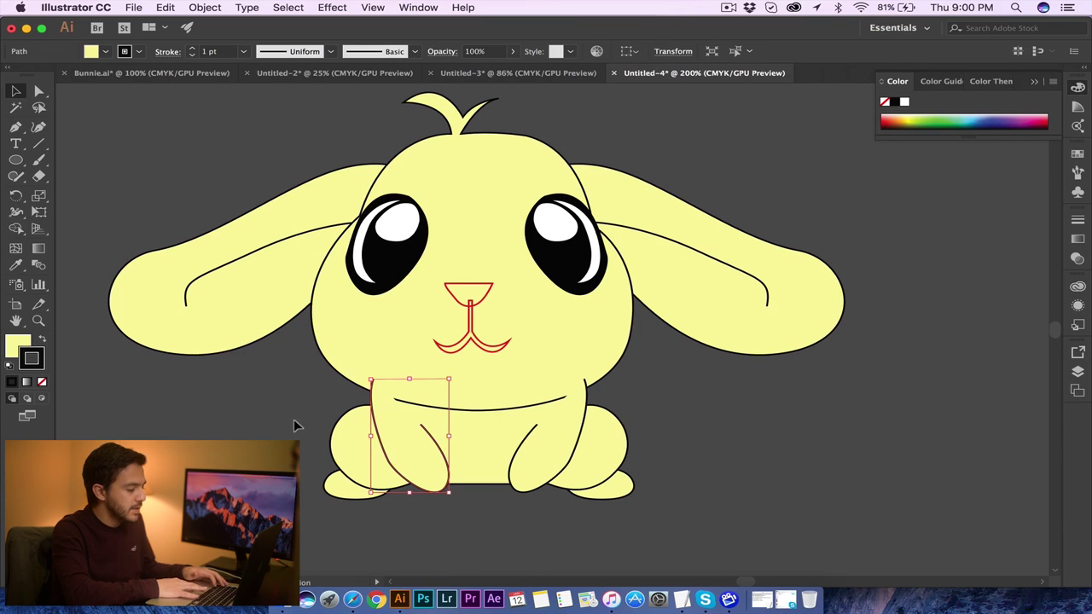
drag(523, 452, 665, 514)
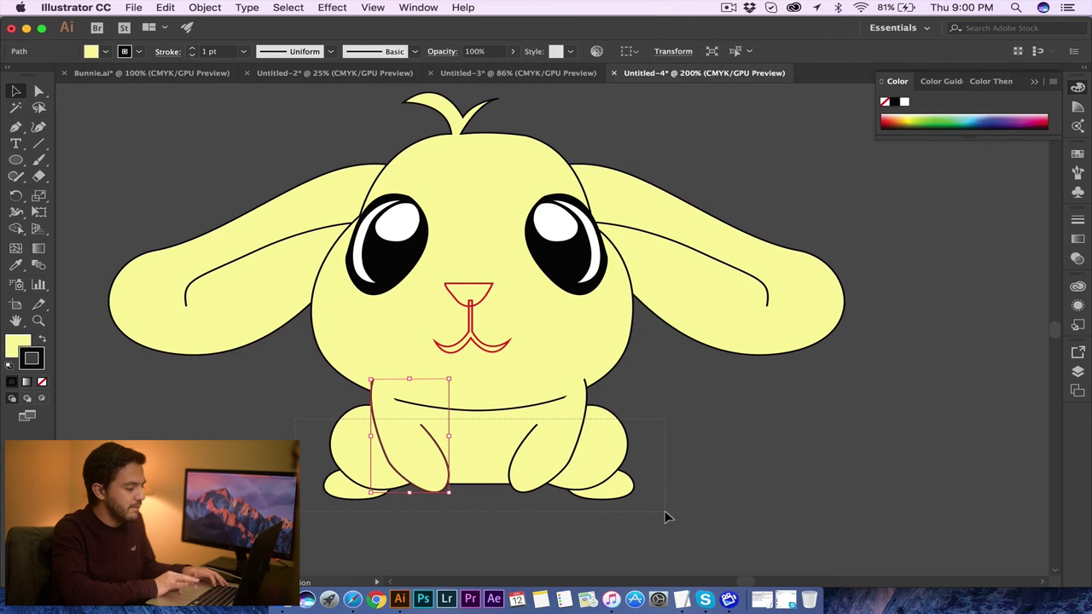
right_click(479, 452)
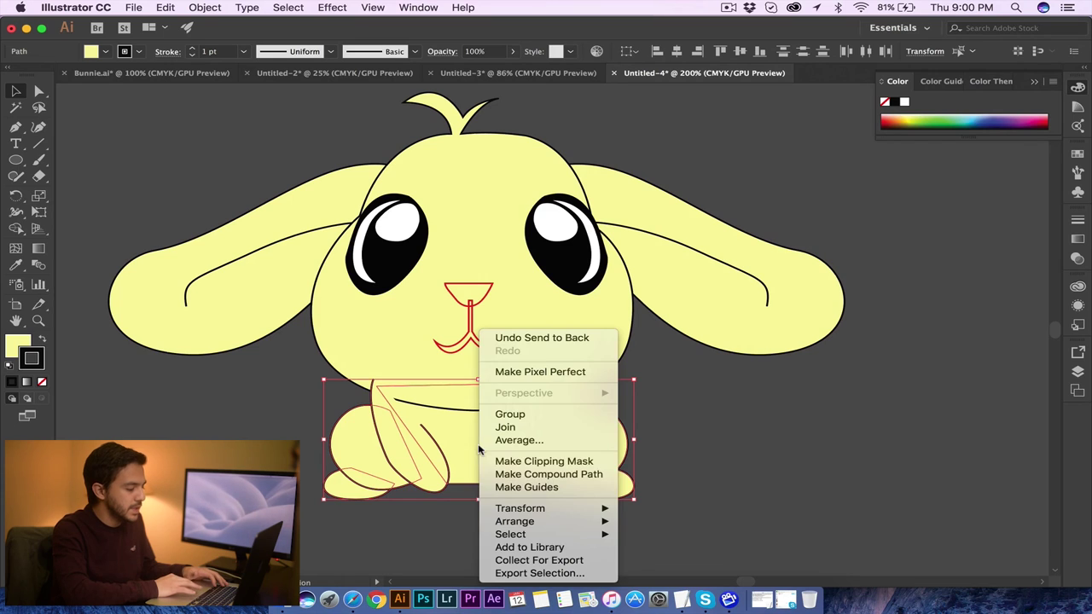
mouse_move(529, 509)
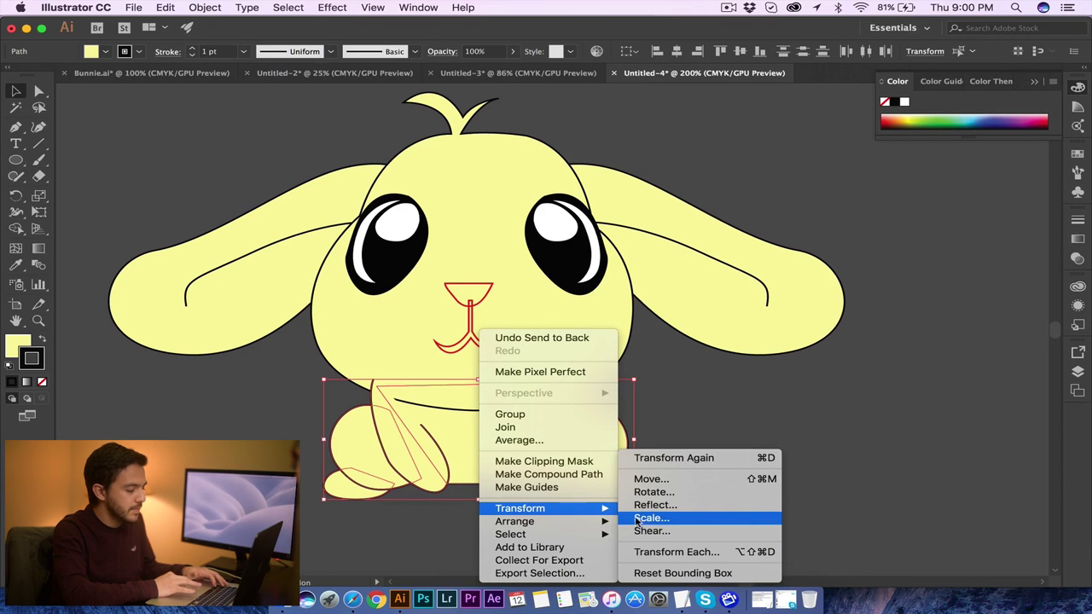
mouse_move(571, 522)
click(670, 553)
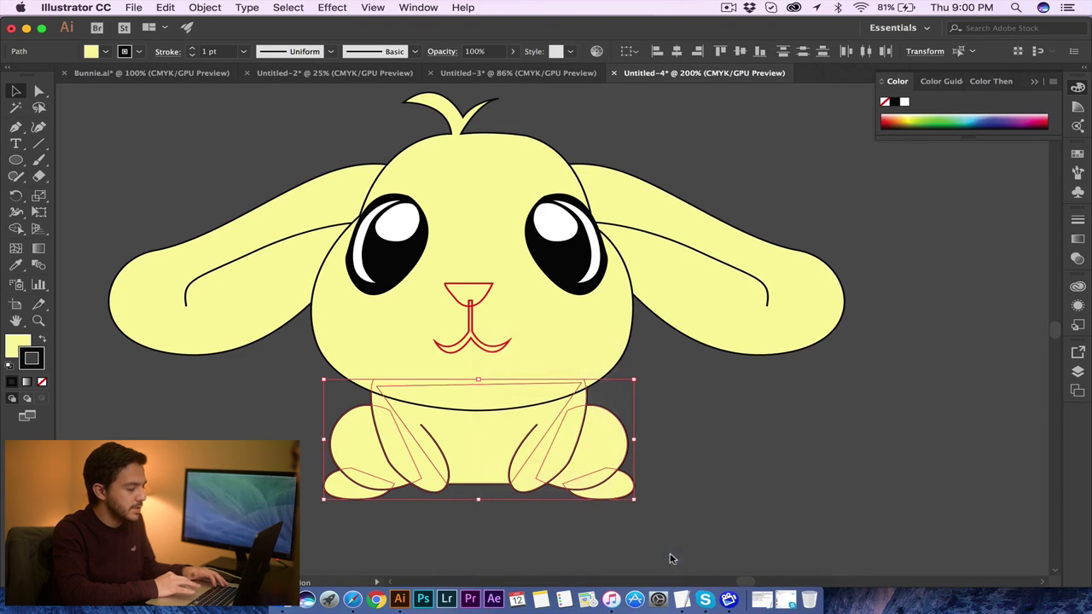
click(770, 432)
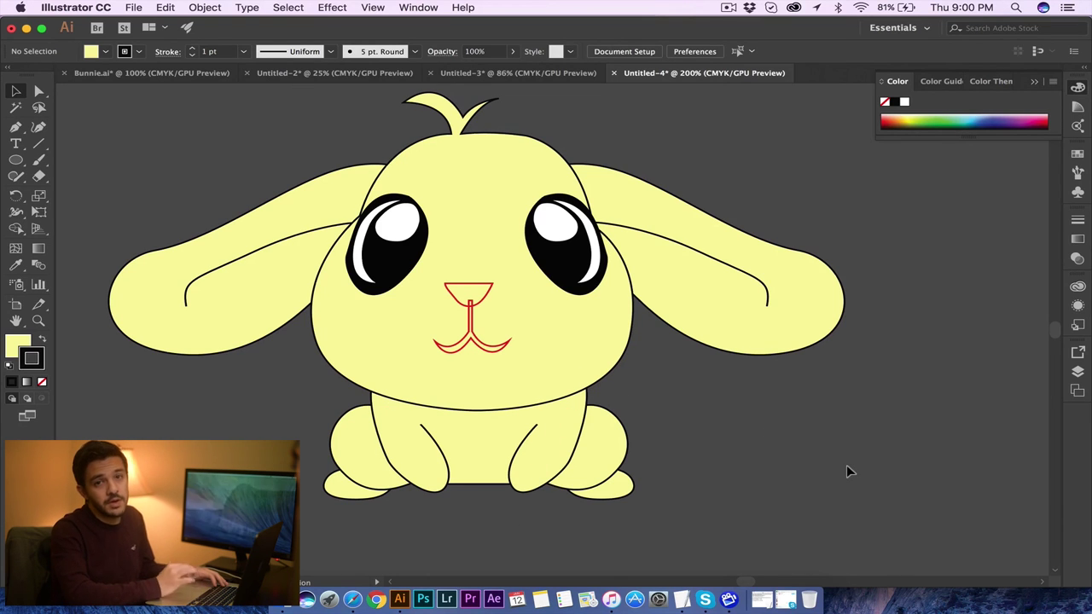
Swap the nose's stroke into its fill and set it to a muted tan (C4AC72).
click(490, 297)
click(40, 340)
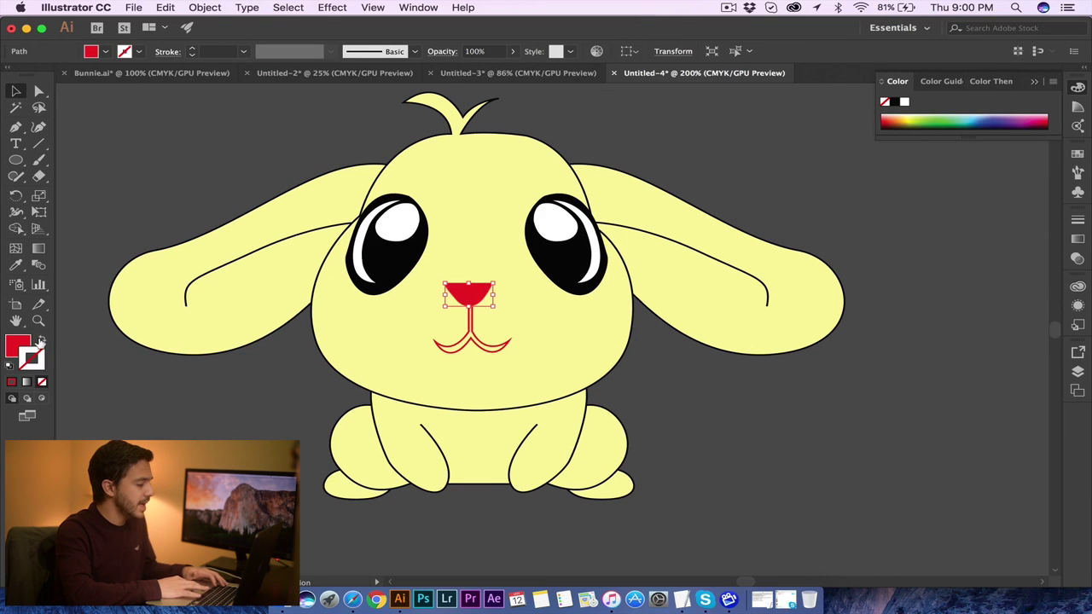
double_click(17, 343)
click(647, 430)
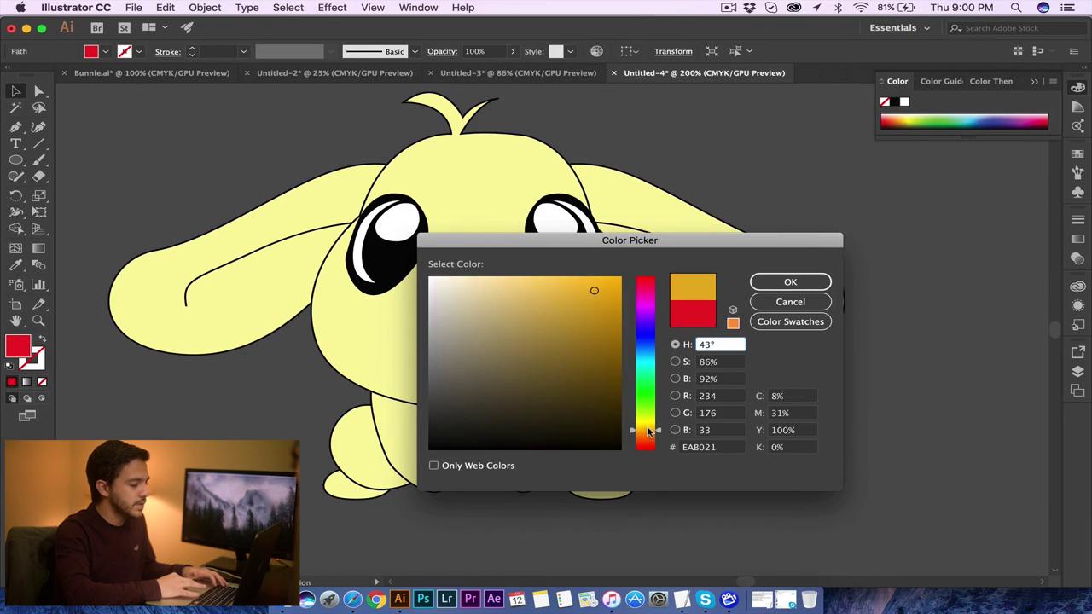
drag(528, 314, 510, 317)
click(790, 282)
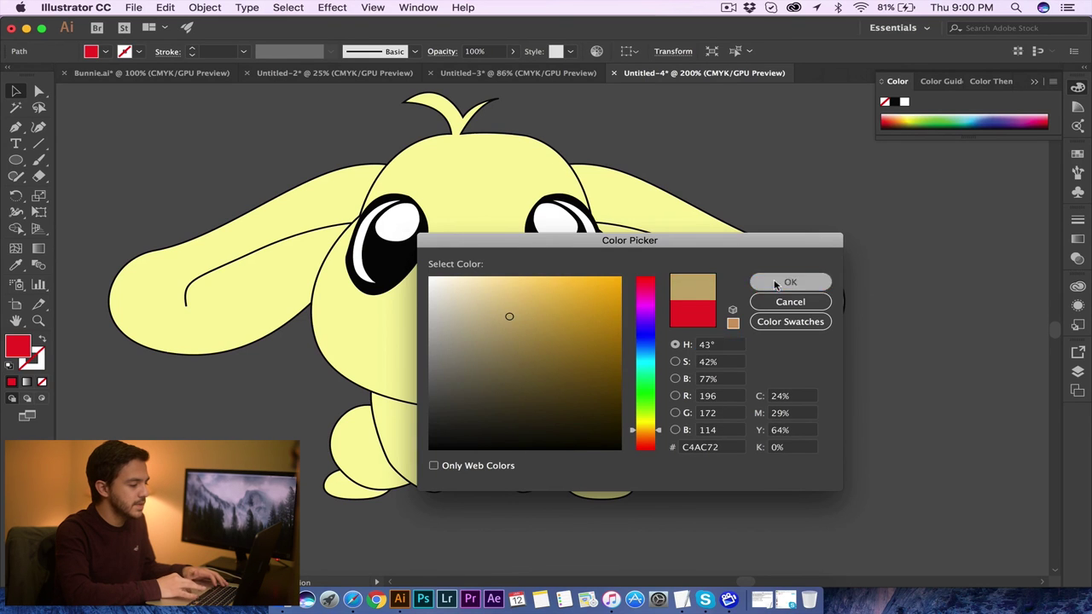
Make the mouth solid black by sampling the eye with the Eyedropper.
click(470, 315)
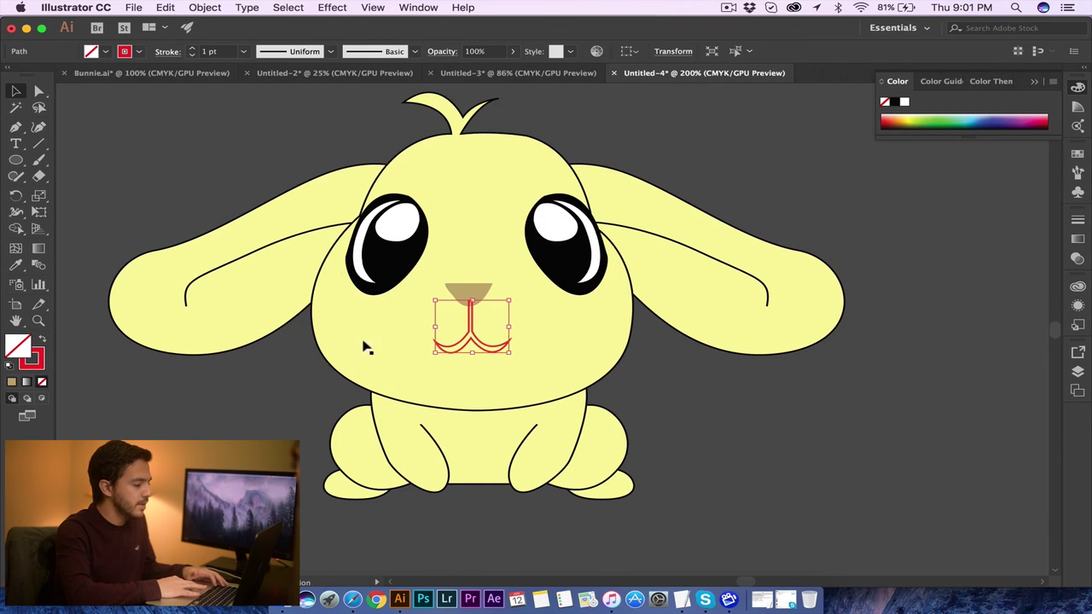
key(i)
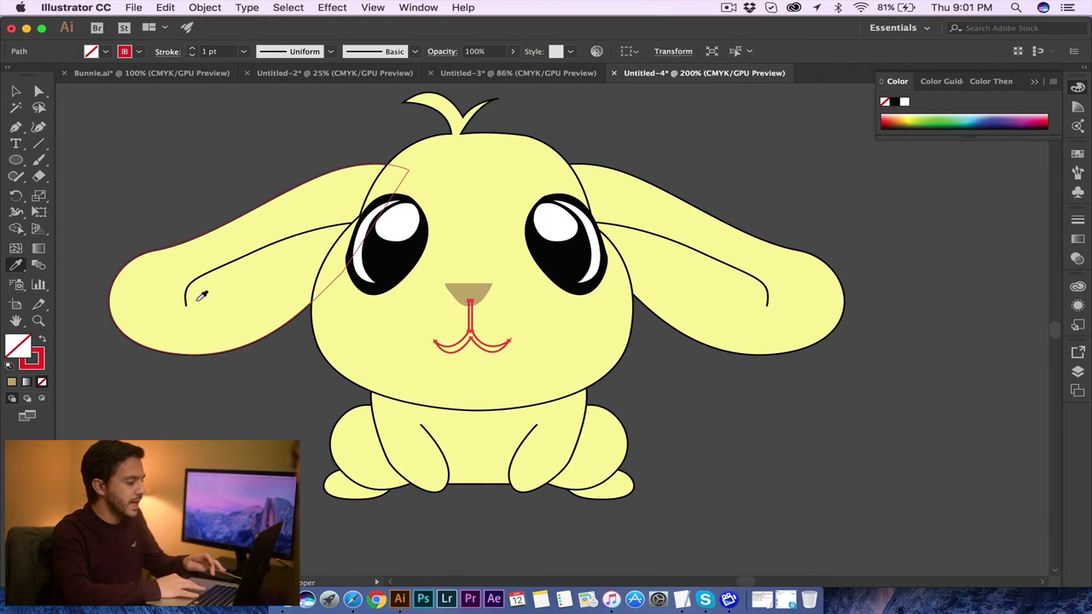
click(386, 256)
click(16, 90)
click(188, 168)
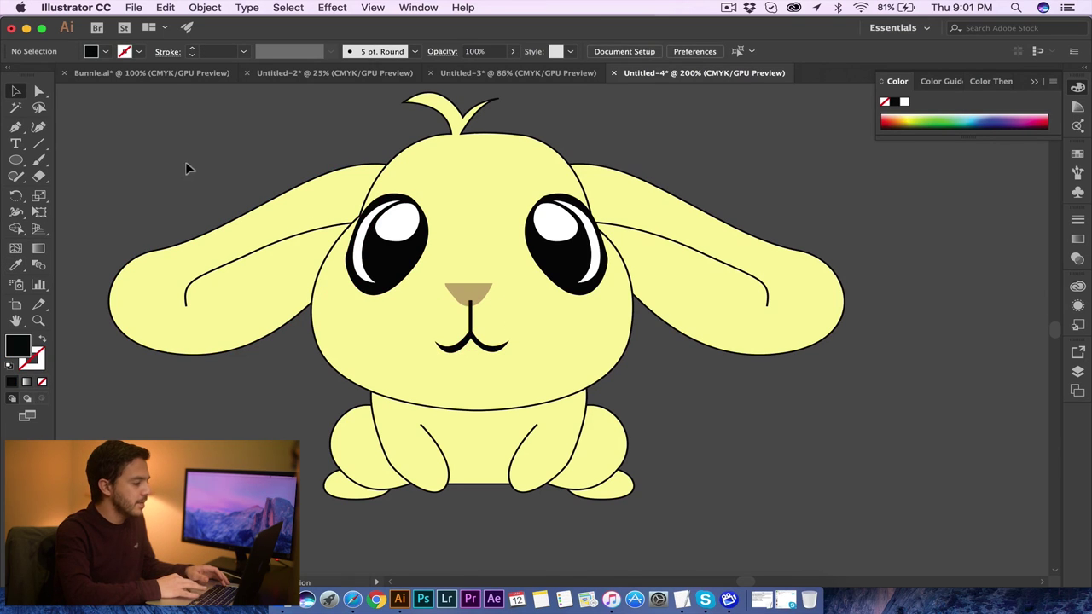
Bring the tan nose to the front, above all other shapes.
click(456, 290)
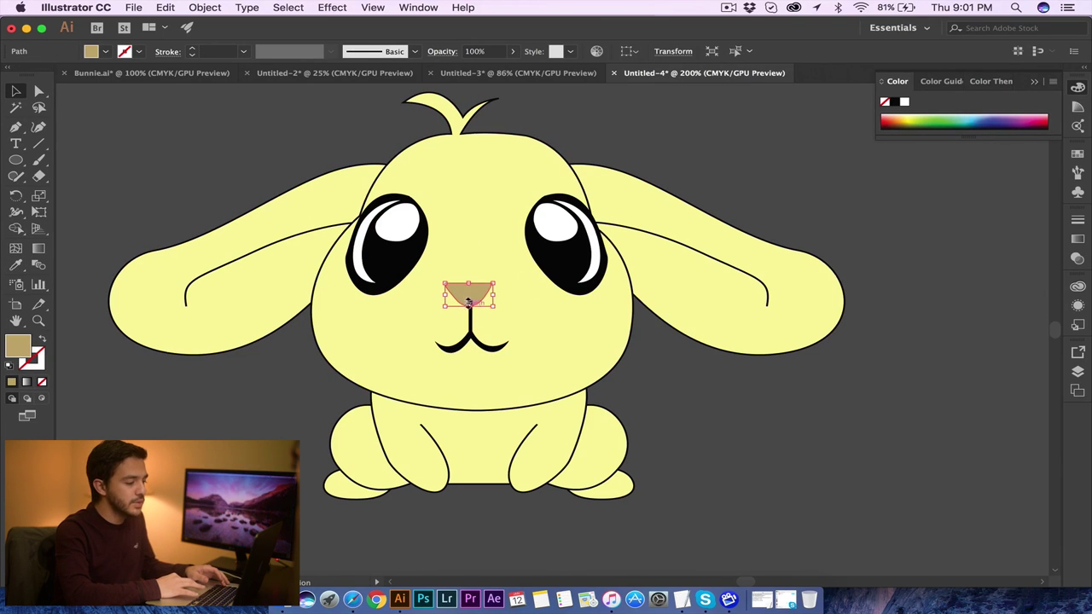
right_click(461, 299)
mouse_move(525, 503)
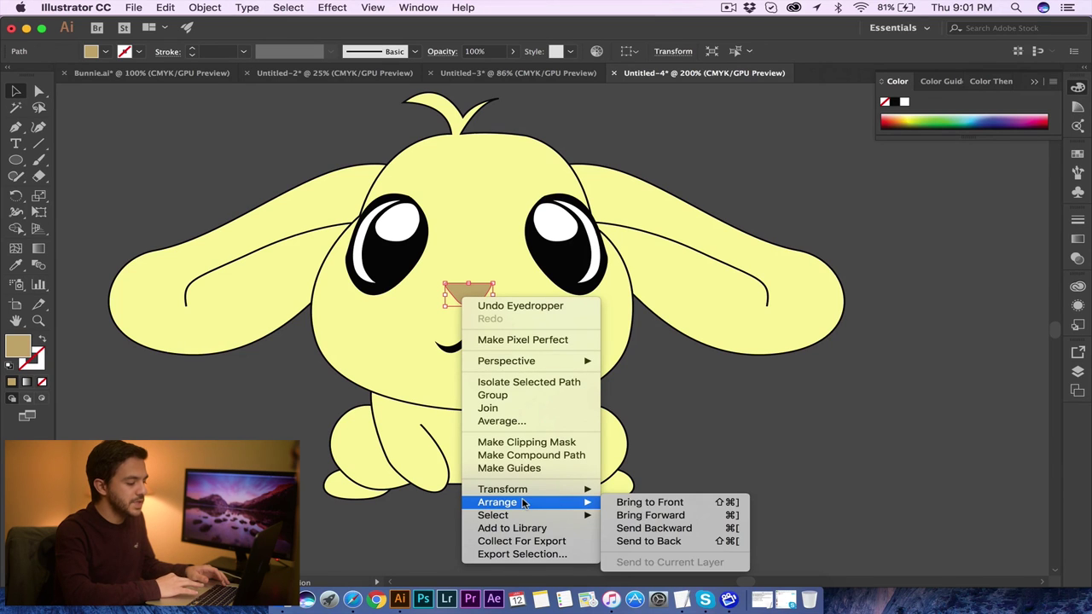
click(632, 504)
click(772, 439)
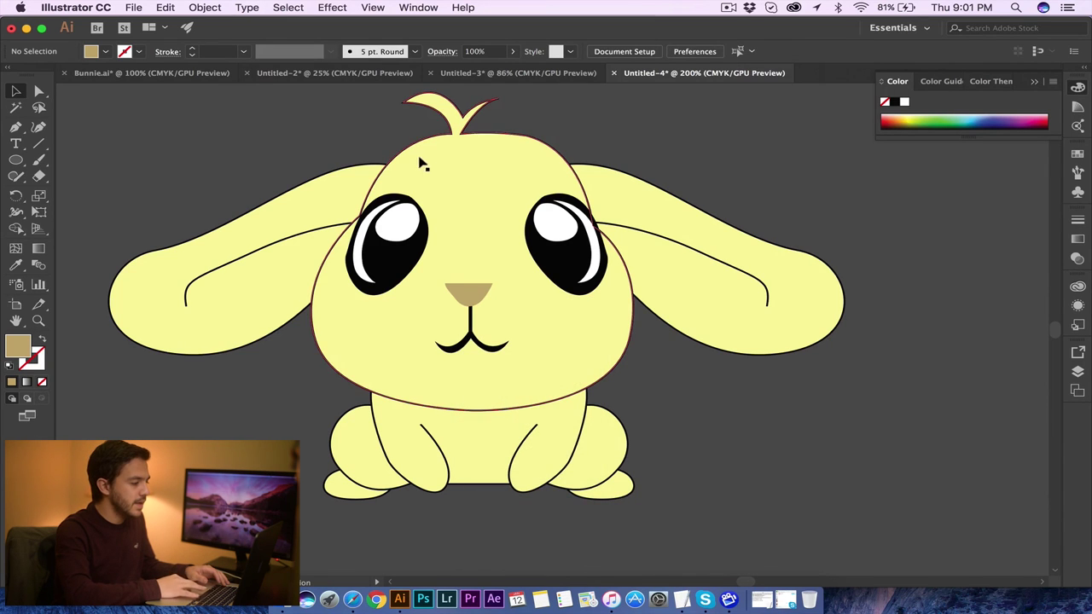
key(super+a)
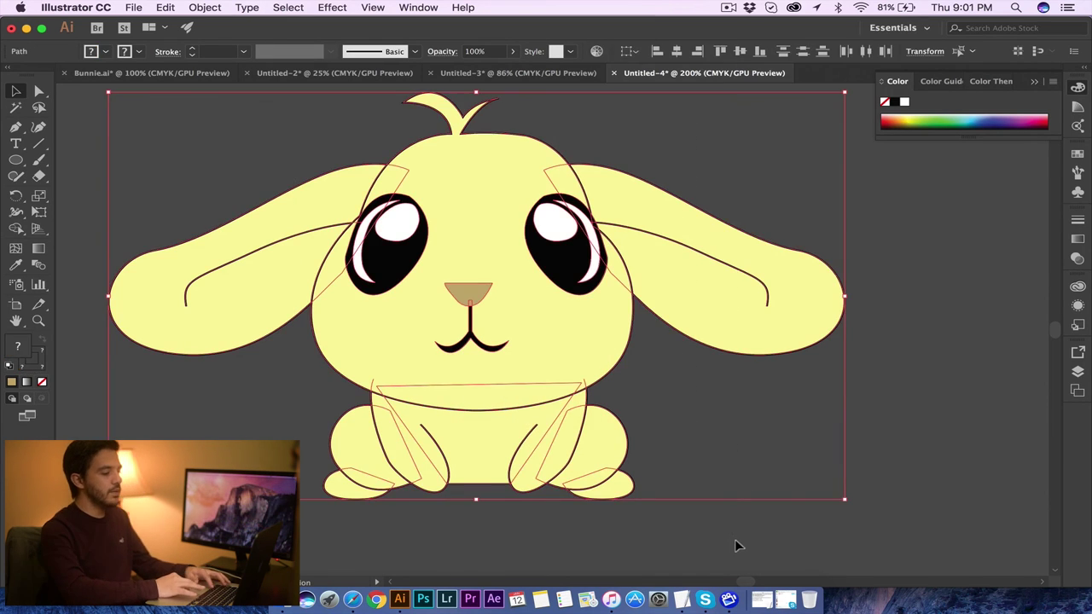
At 150% zoom, give all bunny outlines Width Profile 1 with a 3 pt stroke.
click(788, 447)
key(super+minus)
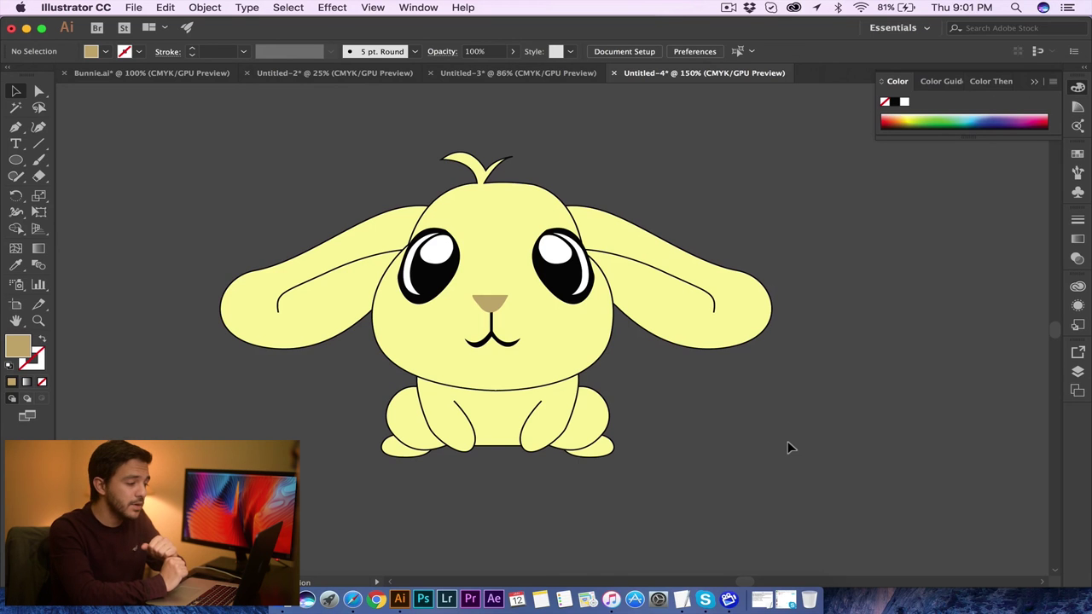
drag(283, 126, 730, 476)
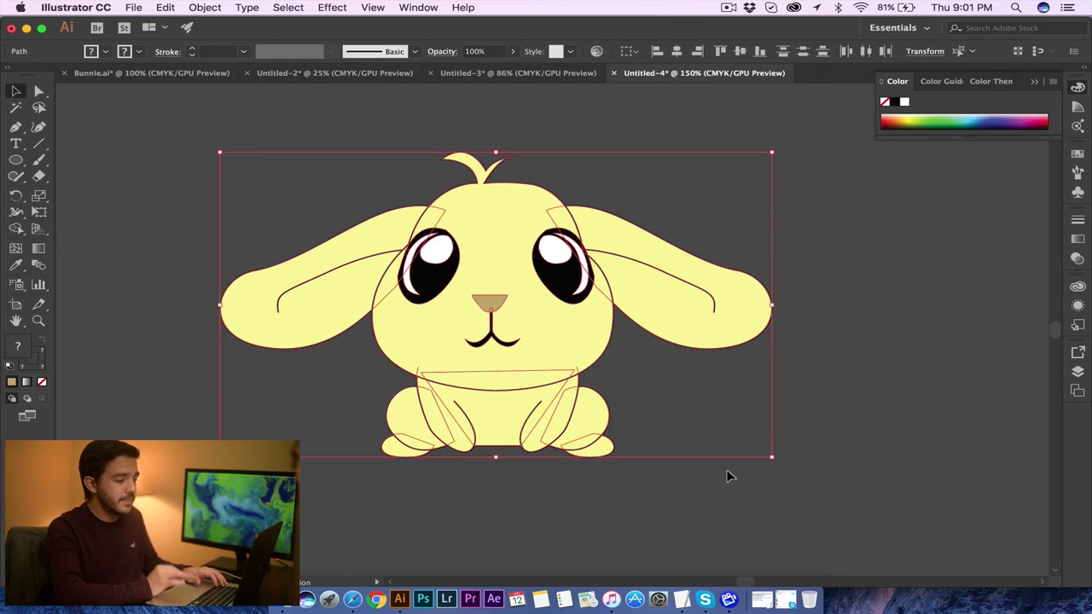
key(a)
key(v)
key(a)
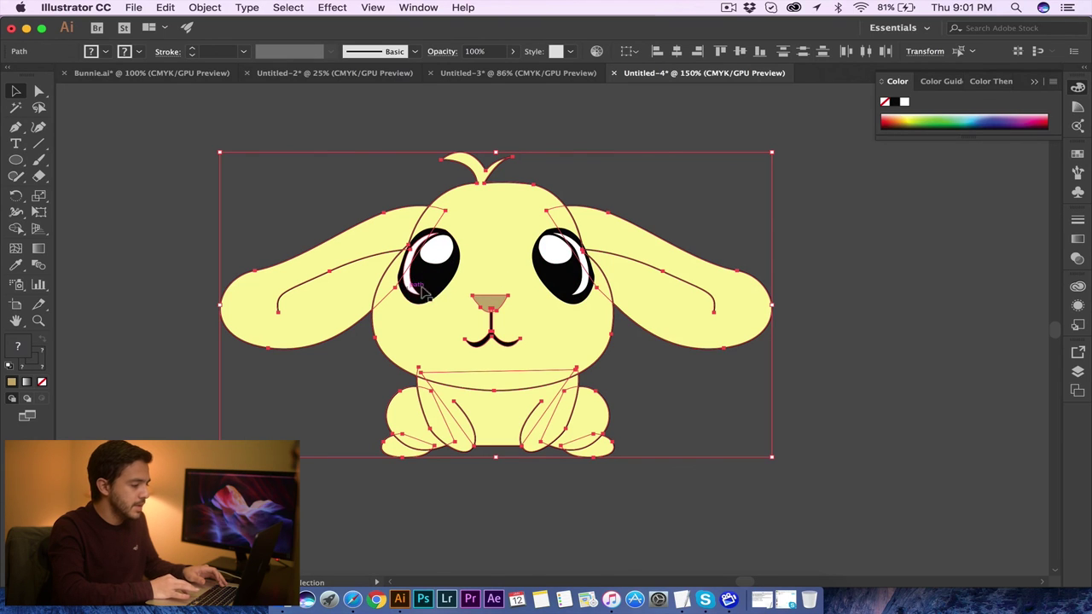
click(491, 341)
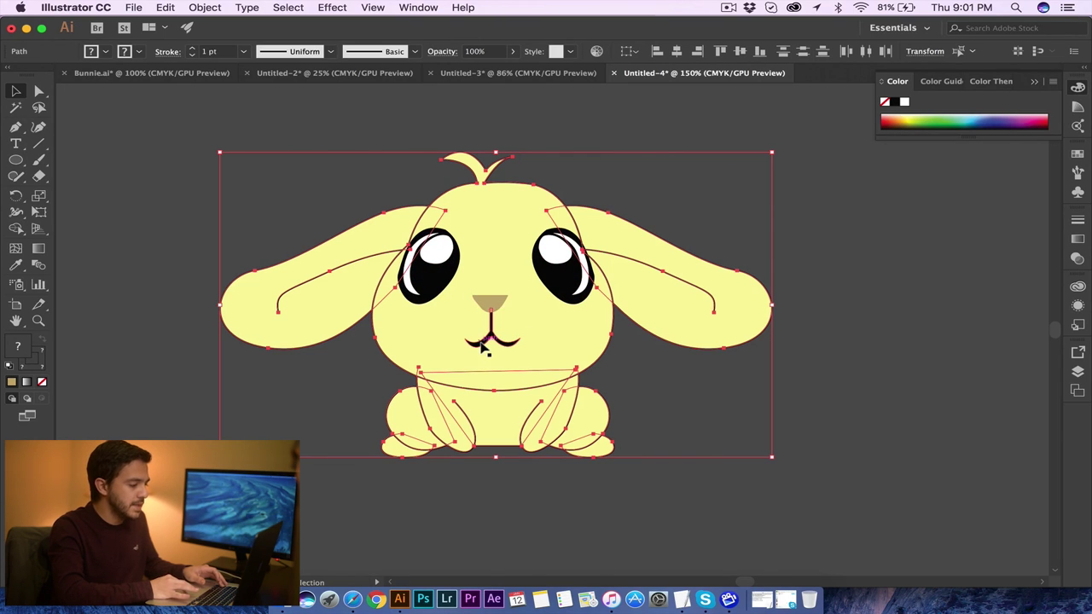
click(330, 52)
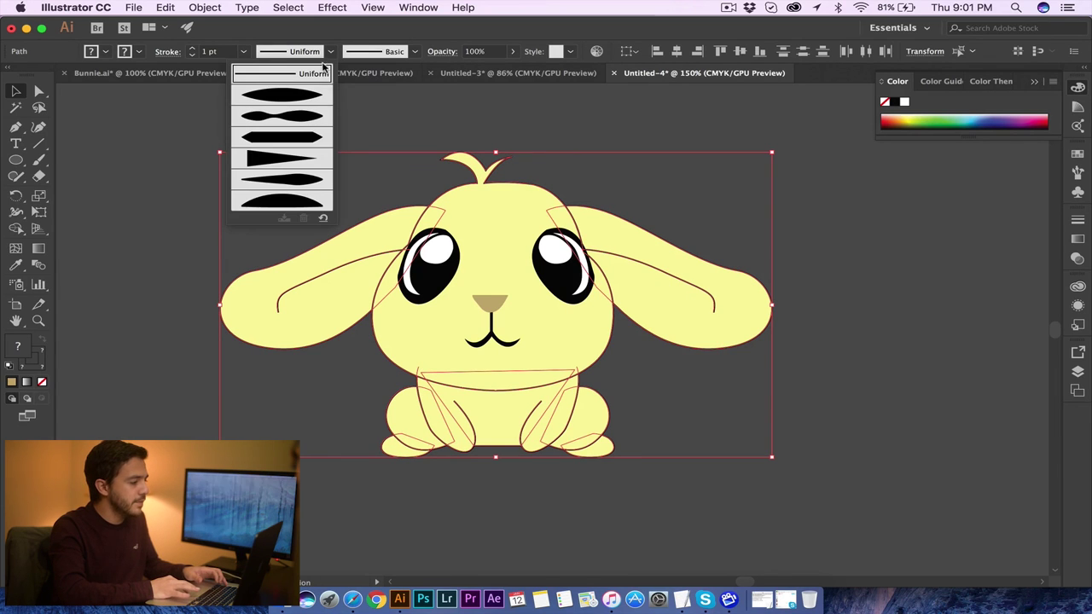
click(288, 100)
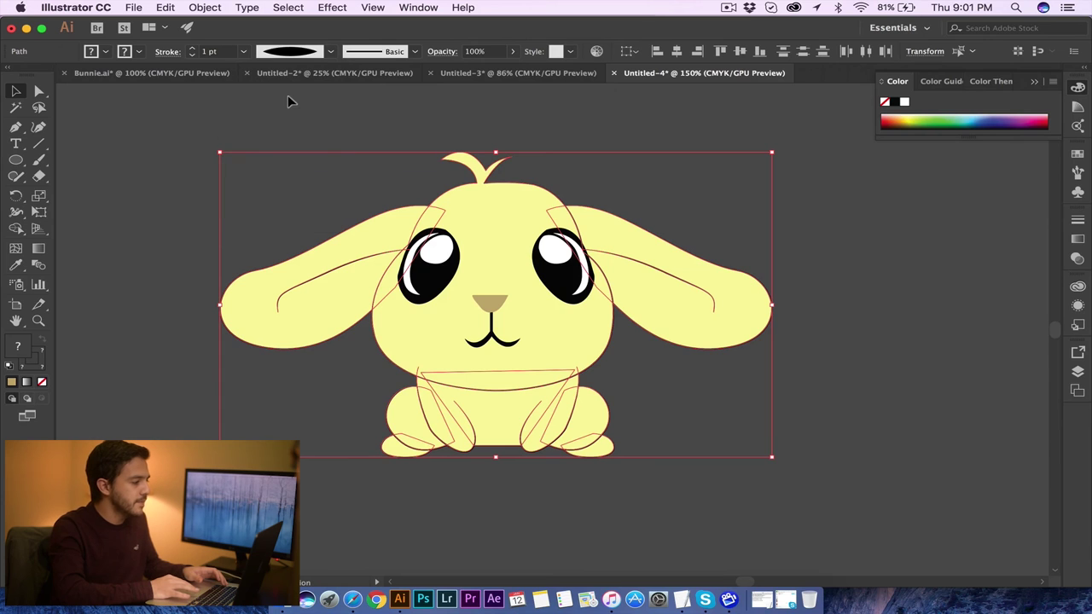
click(192, 48)
click(192, 48)
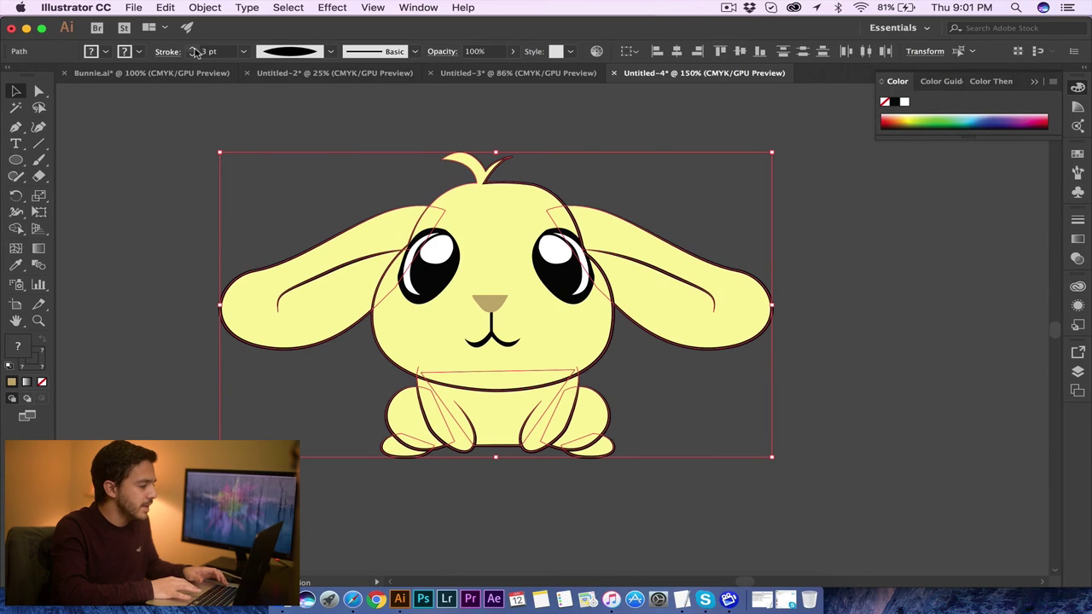
click(268, 109)
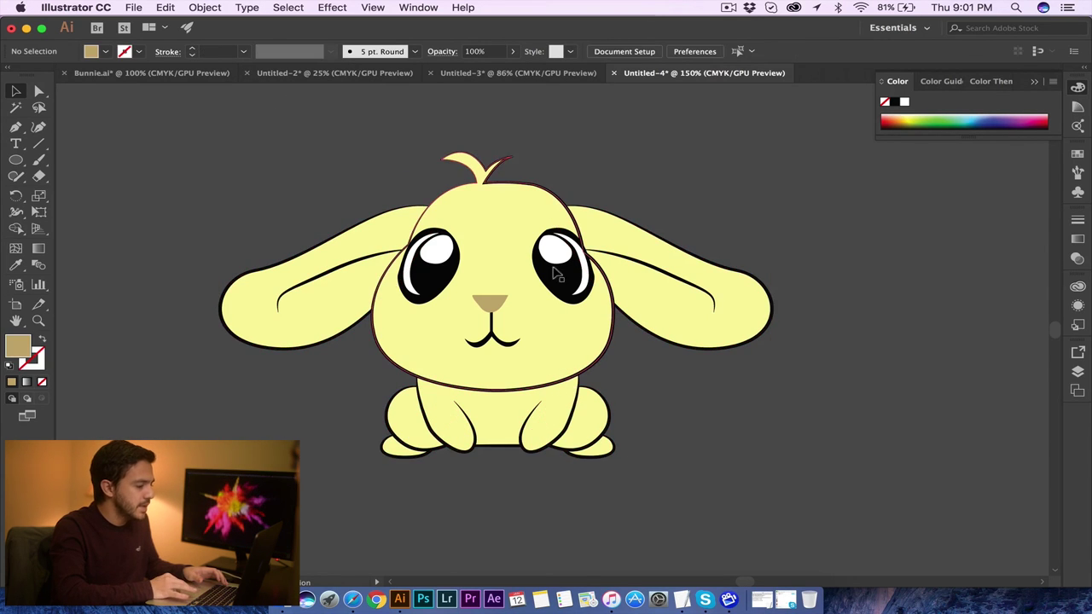